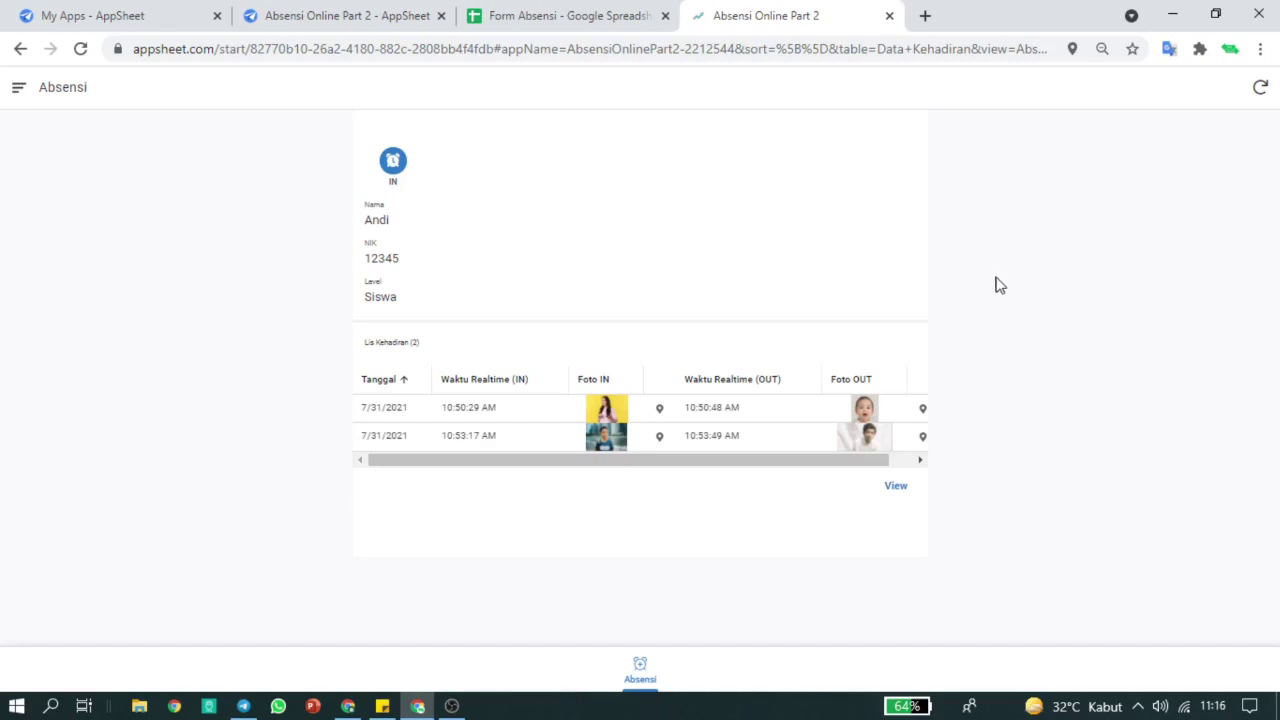
Switch to the Form Absensi spreadsheet and examine the Waktu Server, Waktu Device and Waktu Realtime (IN) columns on the Form Absensi sheet.
click(630, 12)
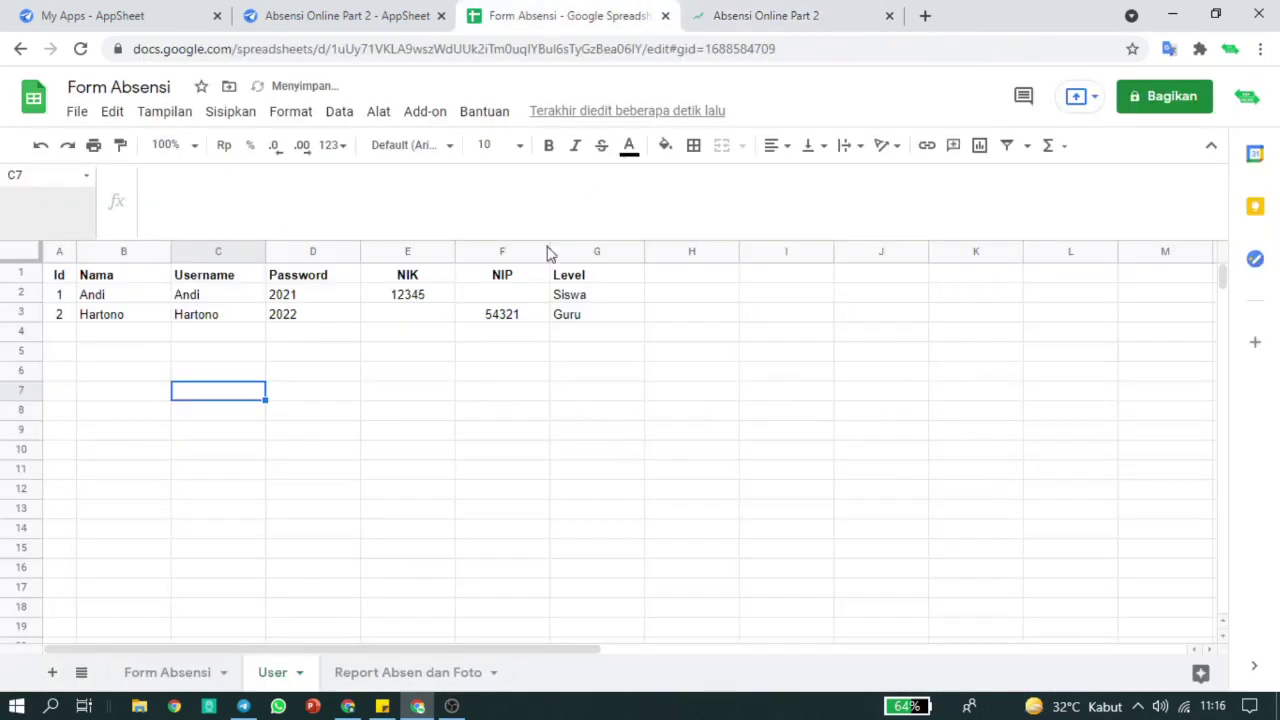
click(166, 673)
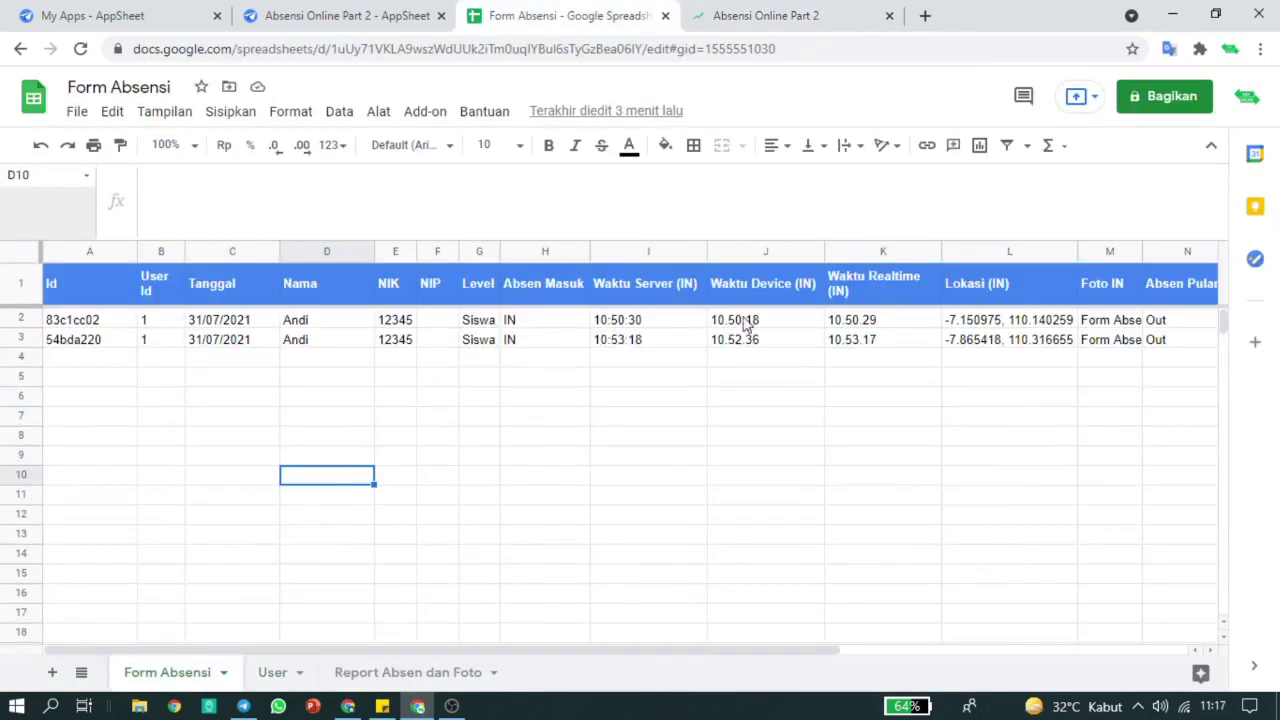
click(908, 284)
click(790, 285)
click(668, 286)
click(745, 287)
click(850, 285)
click(780, 280)
click(664, 278)
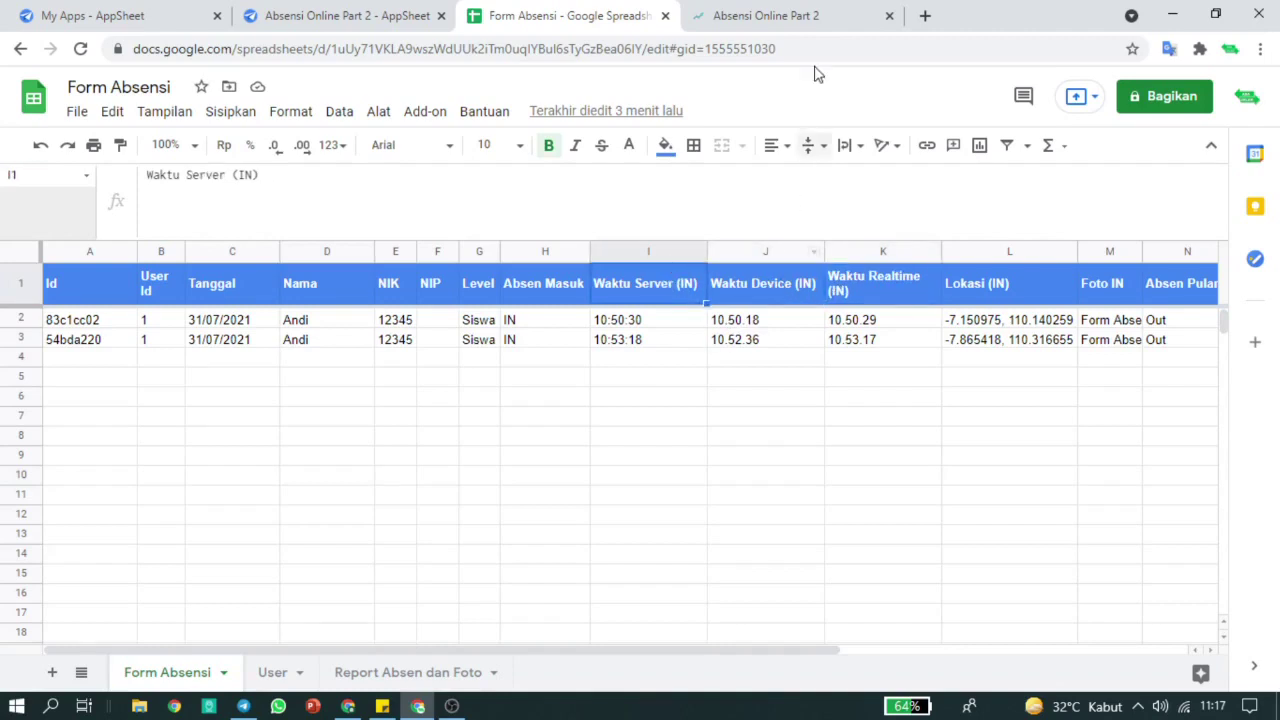
Return to the Absensi Online Part 2 app, start a confirmed check-in for the student, and set Absen Masuk to IN.
click(815, 18)
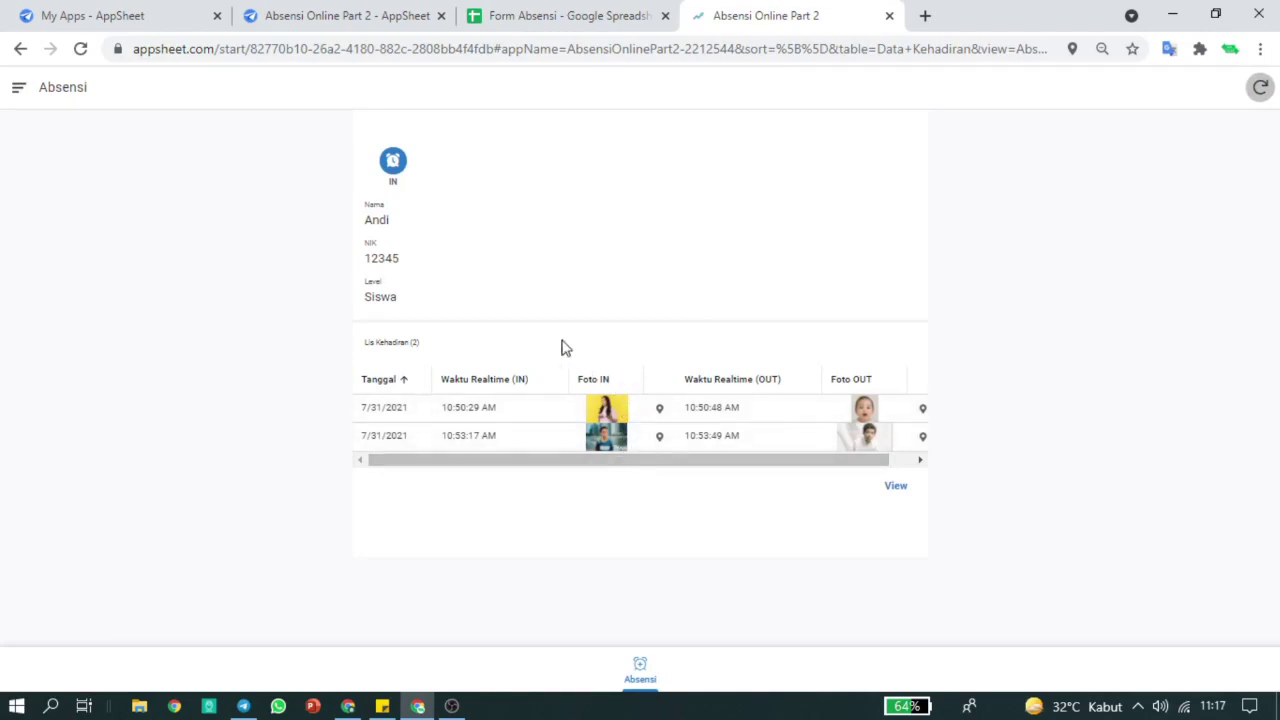
click(631, 678)
click(395, 172)
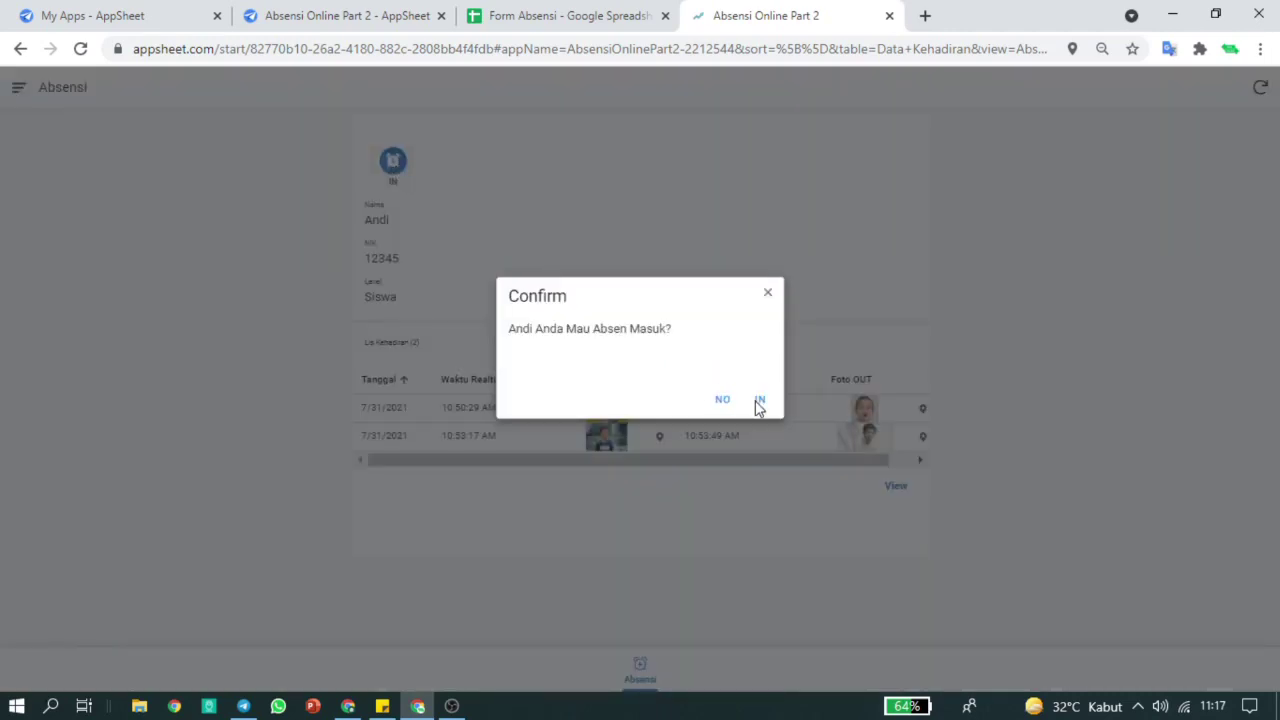
click(759, 401)
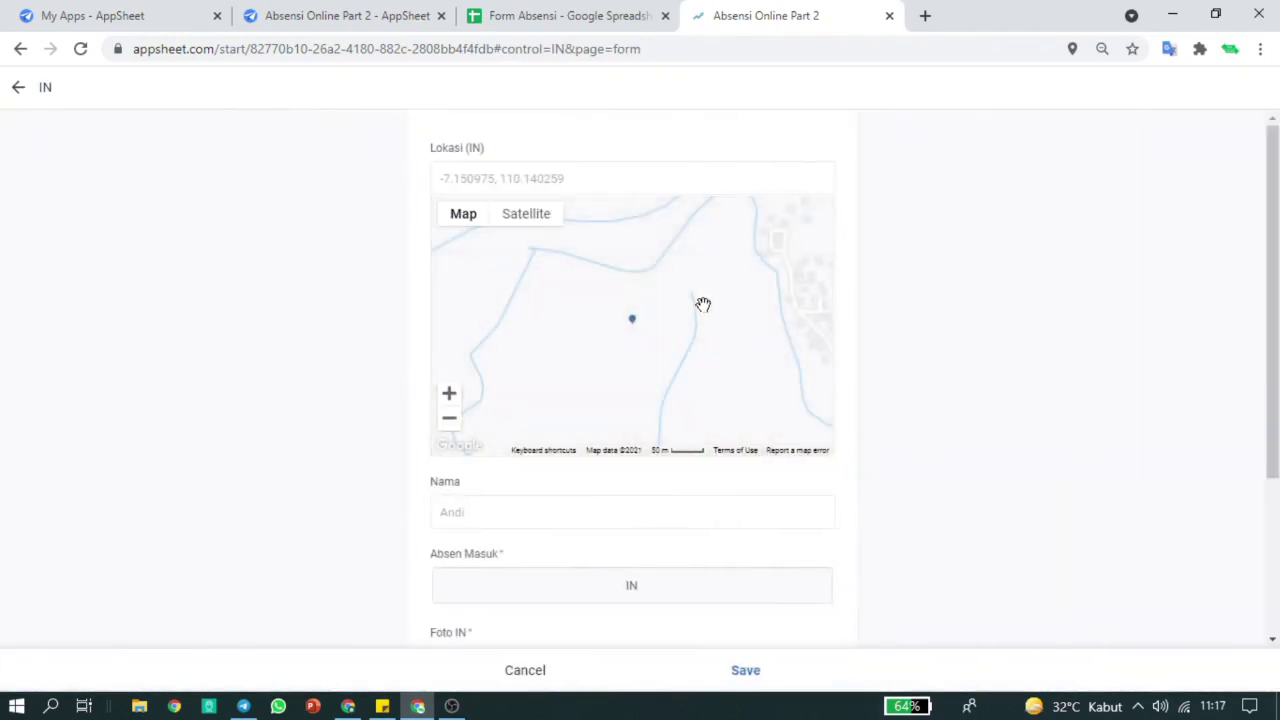
scroll(606, 329, down, 1)
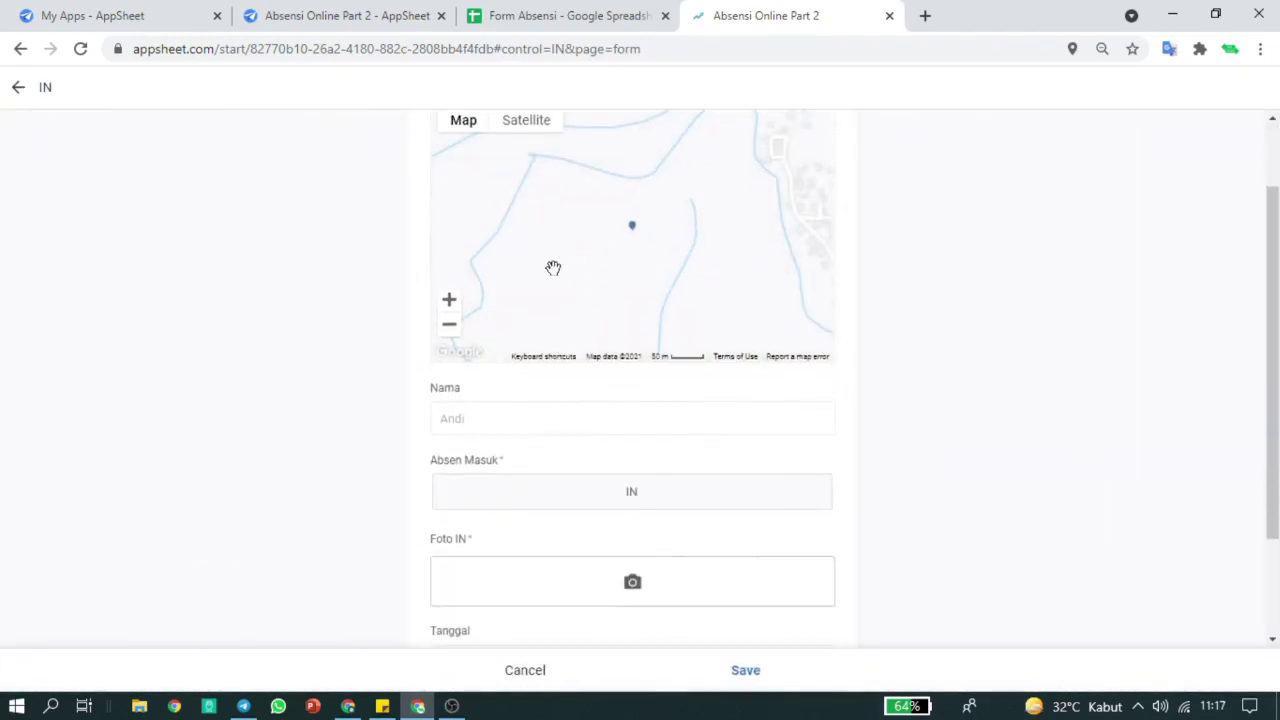
scroll(612, 314, down, 2)
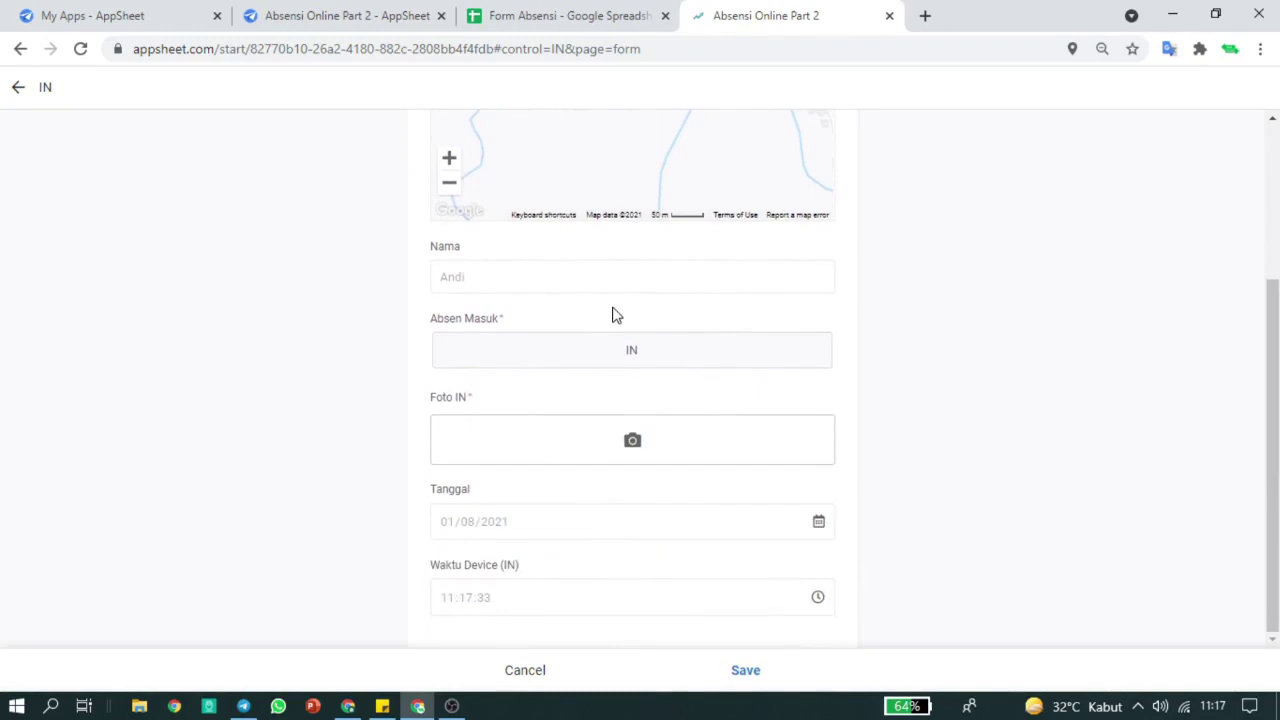
click(618, 364)
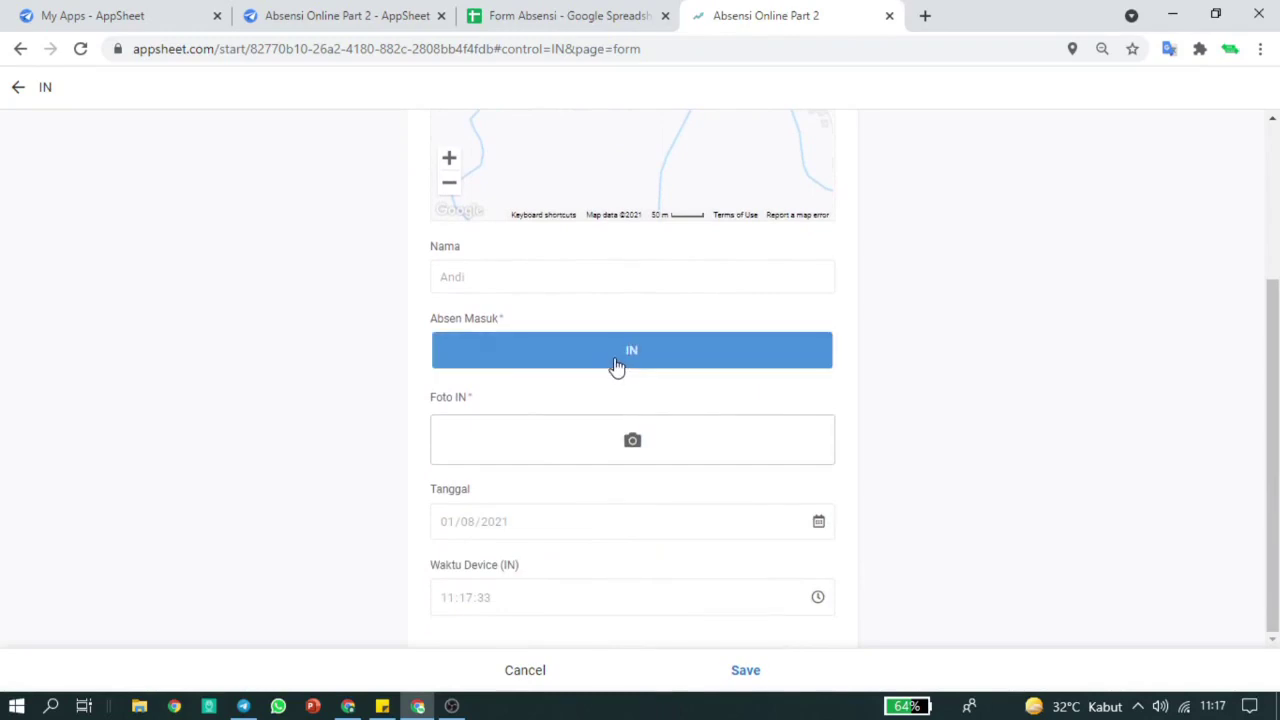
click(632, 444)
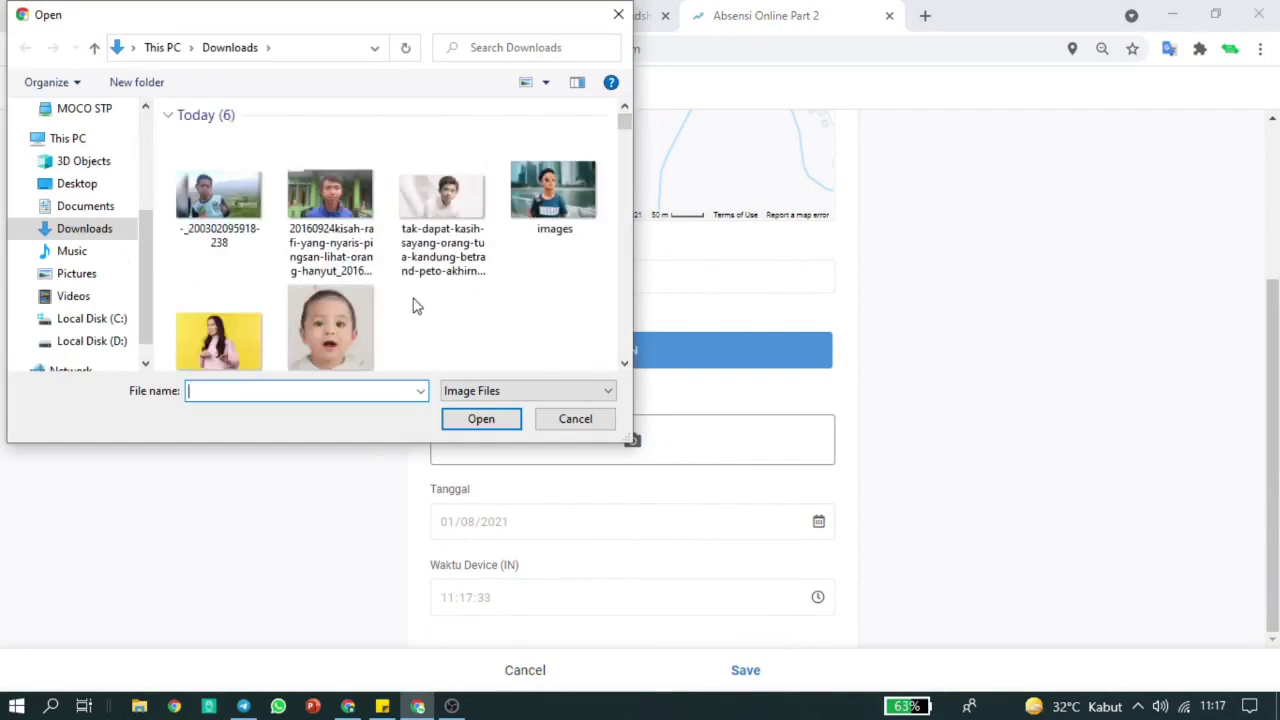
click(232, 220)
click(458, 422)
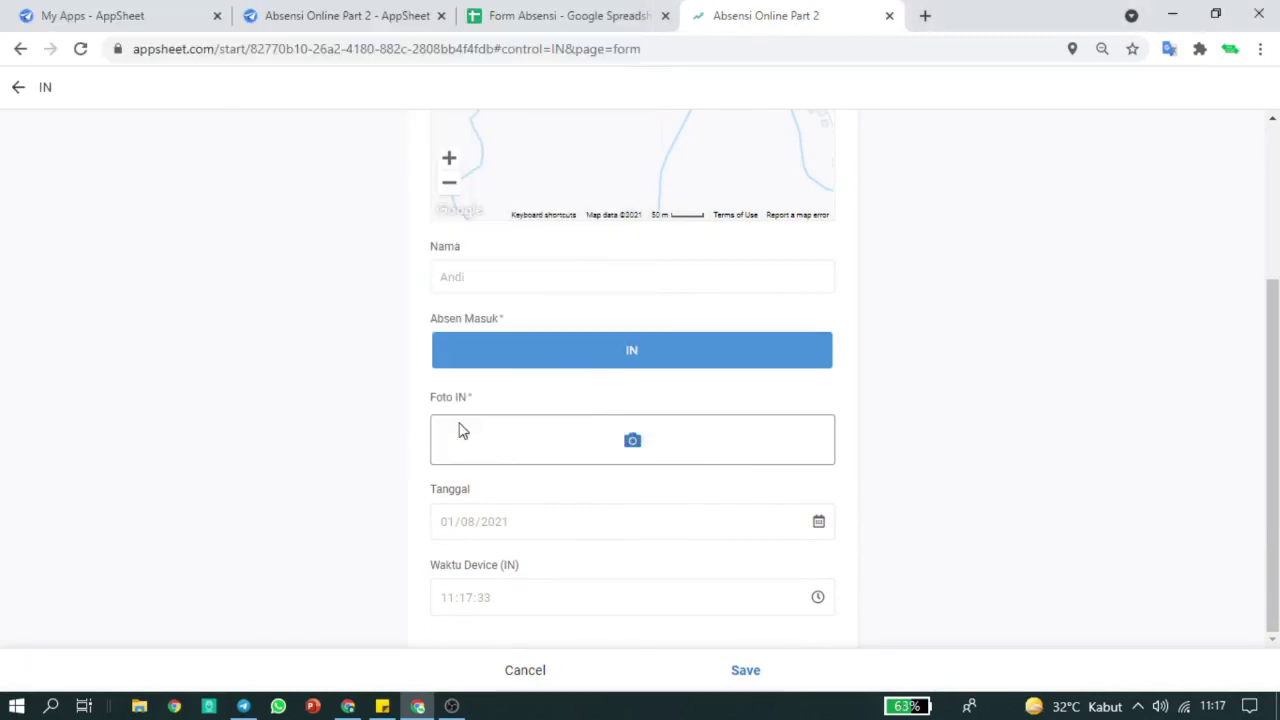
scroll(474, 405, down, 2)
scroll(479, 399, down, 1)
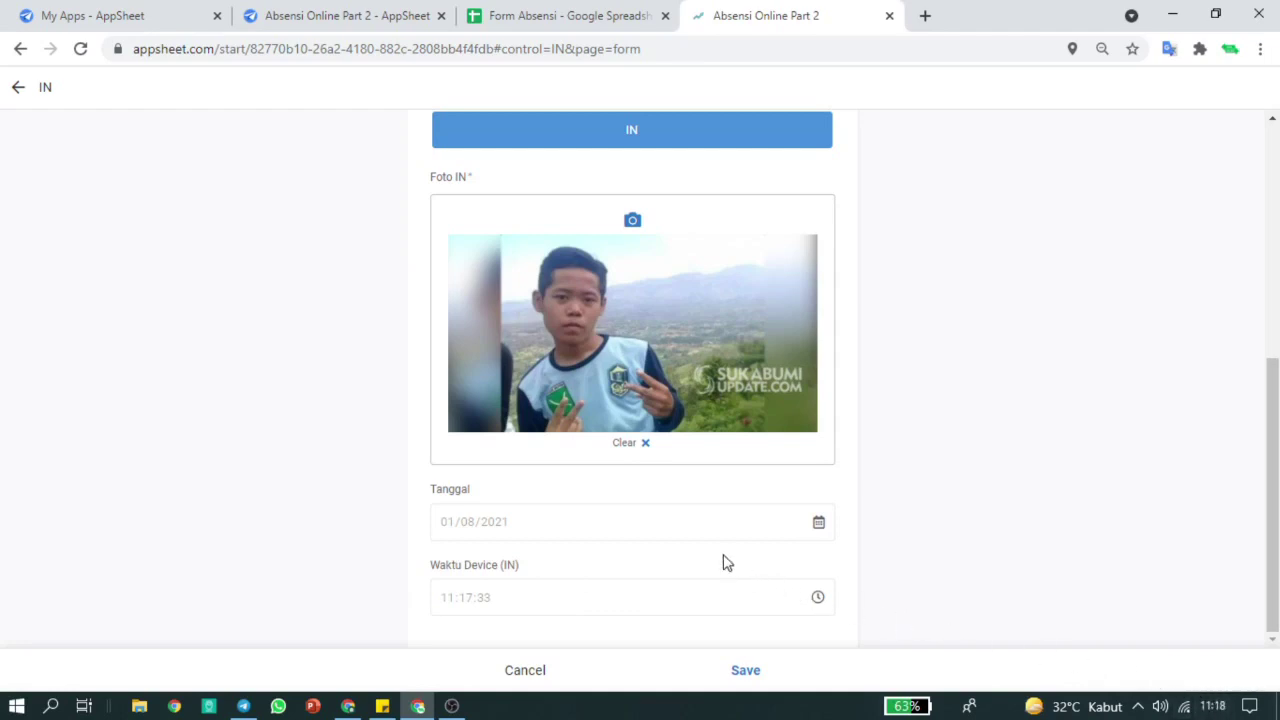
click(745, 670)
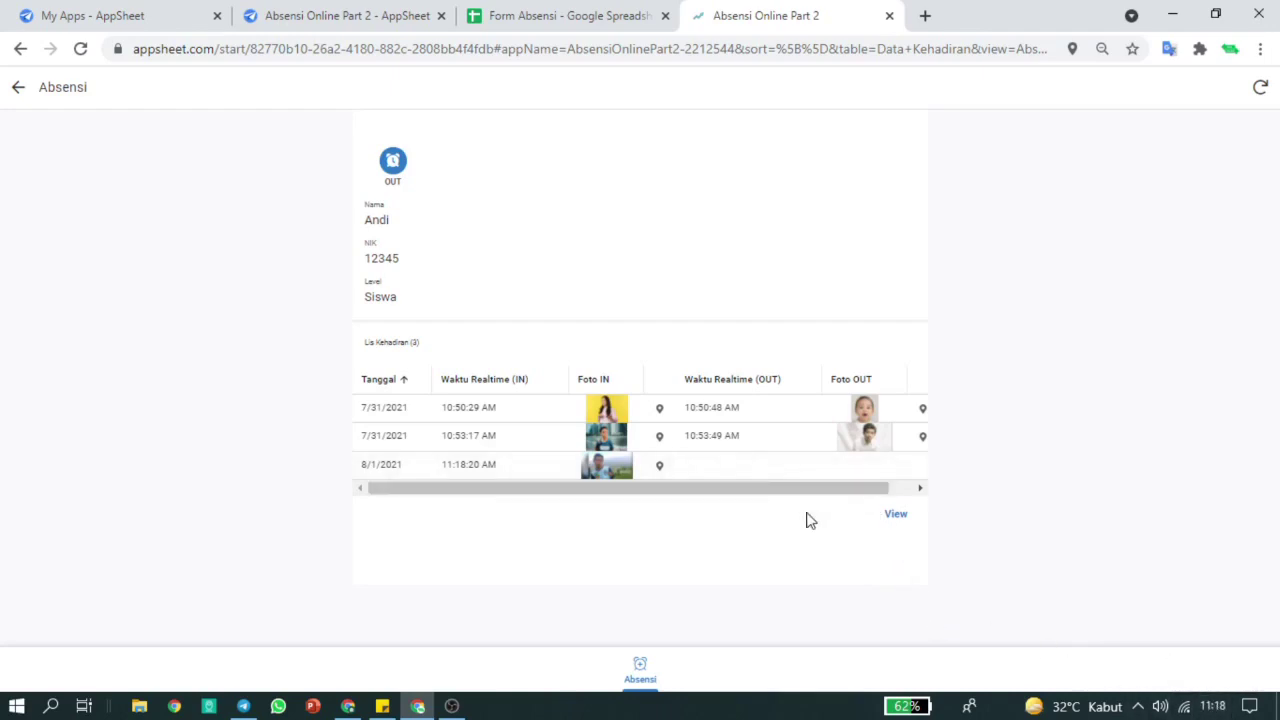
Start the confirmed check-out for the same attendance record, open it for editing, and set Absen Pulang to Out.
click(392, 168)
click(748, 401)
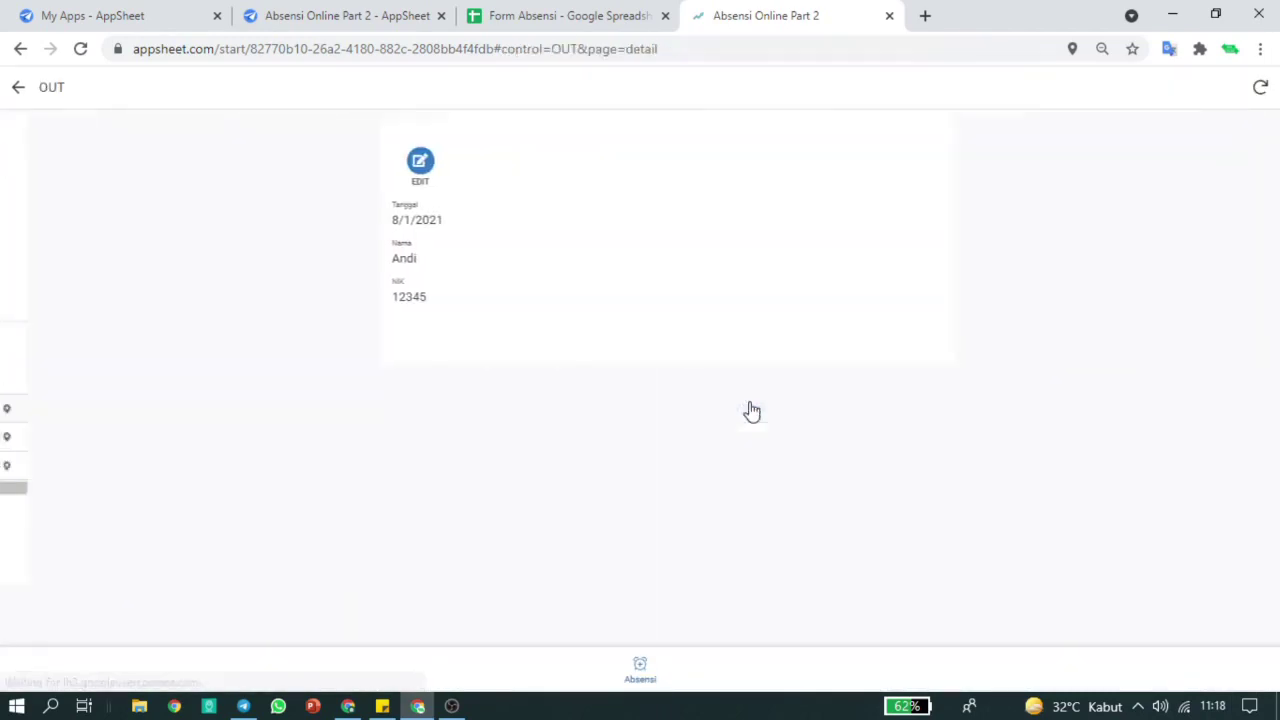
click(398, 185)
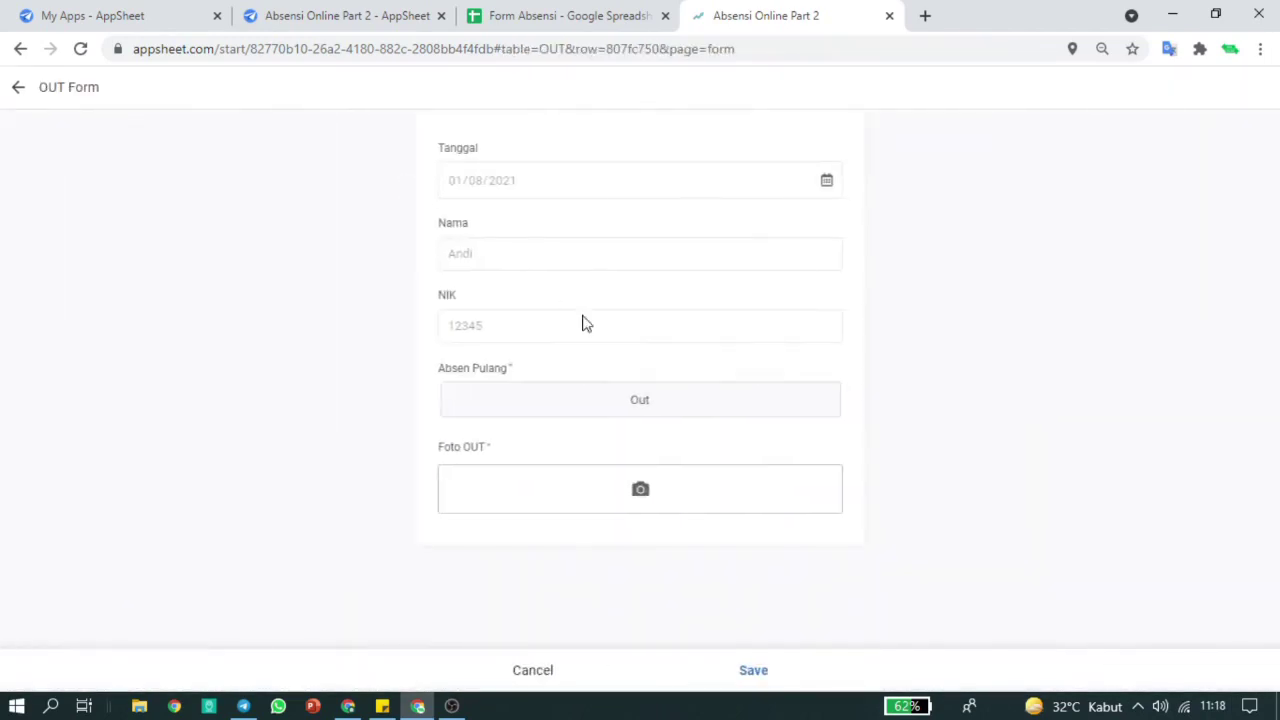
click(647, 419)
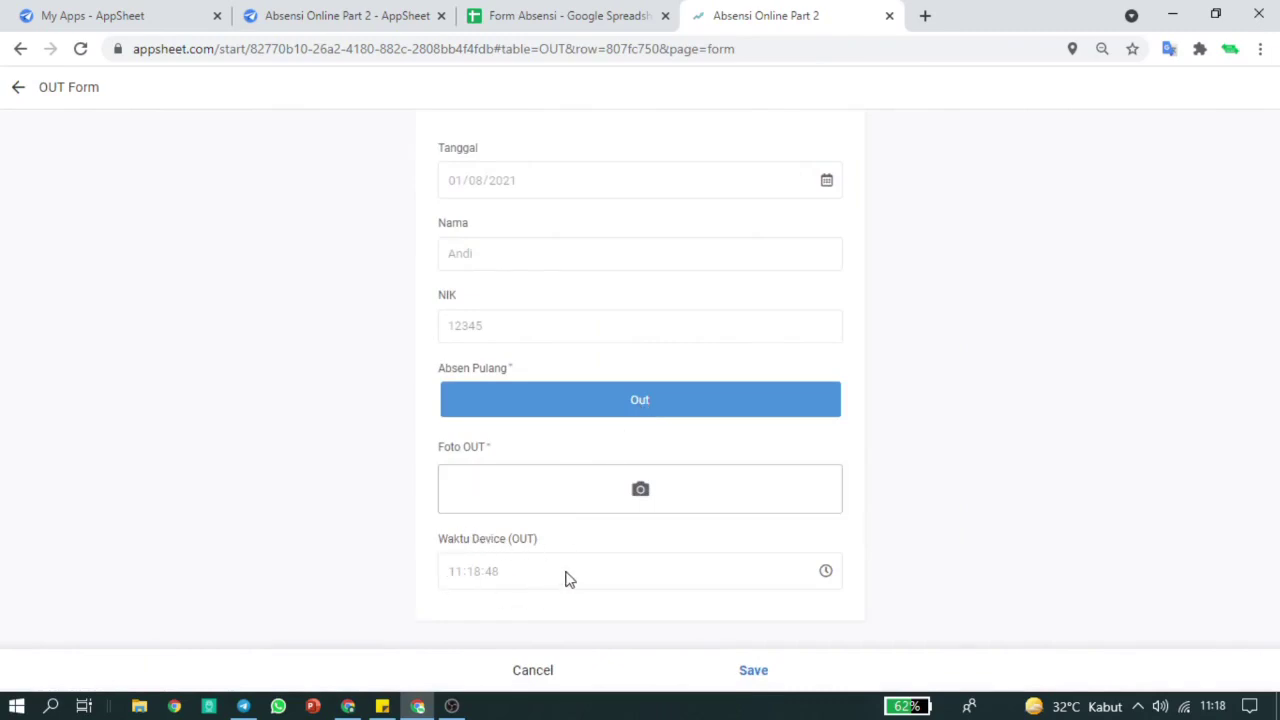
Attach the Downloads image whose name begins with 20160924kisah as Foto OUT and save the check-out form.
click(641, 490)
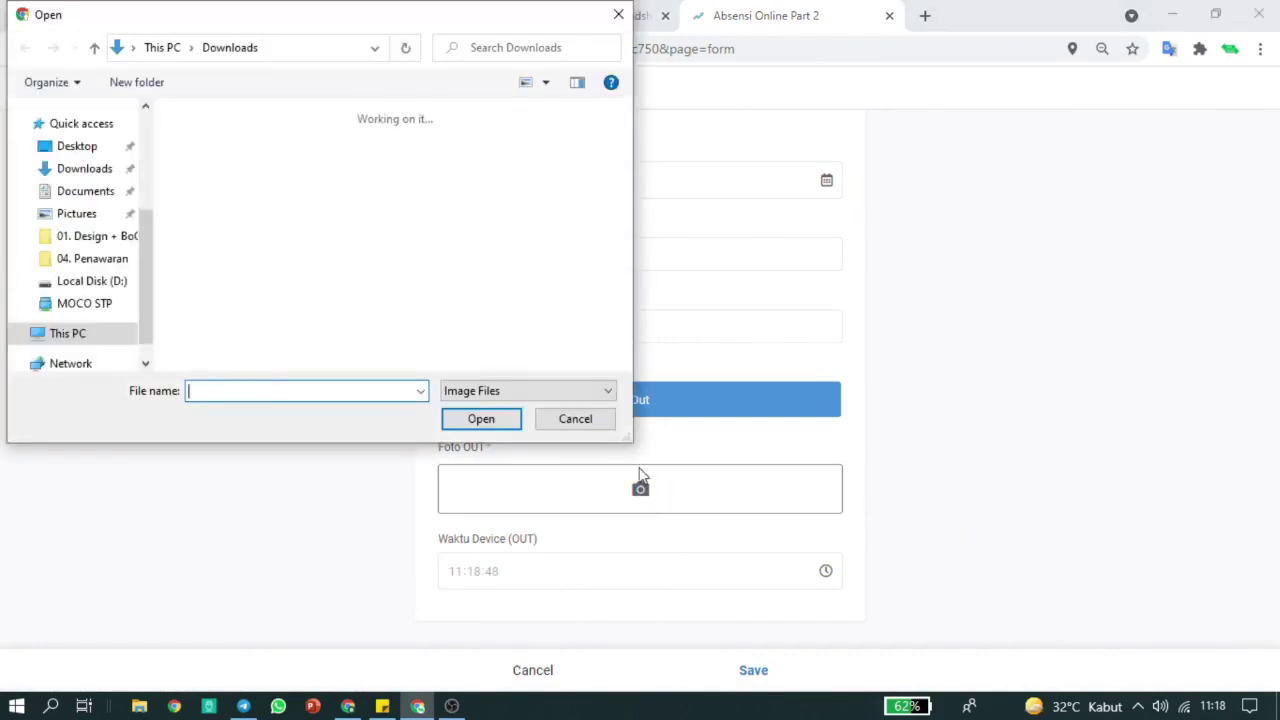
click(366, 228)
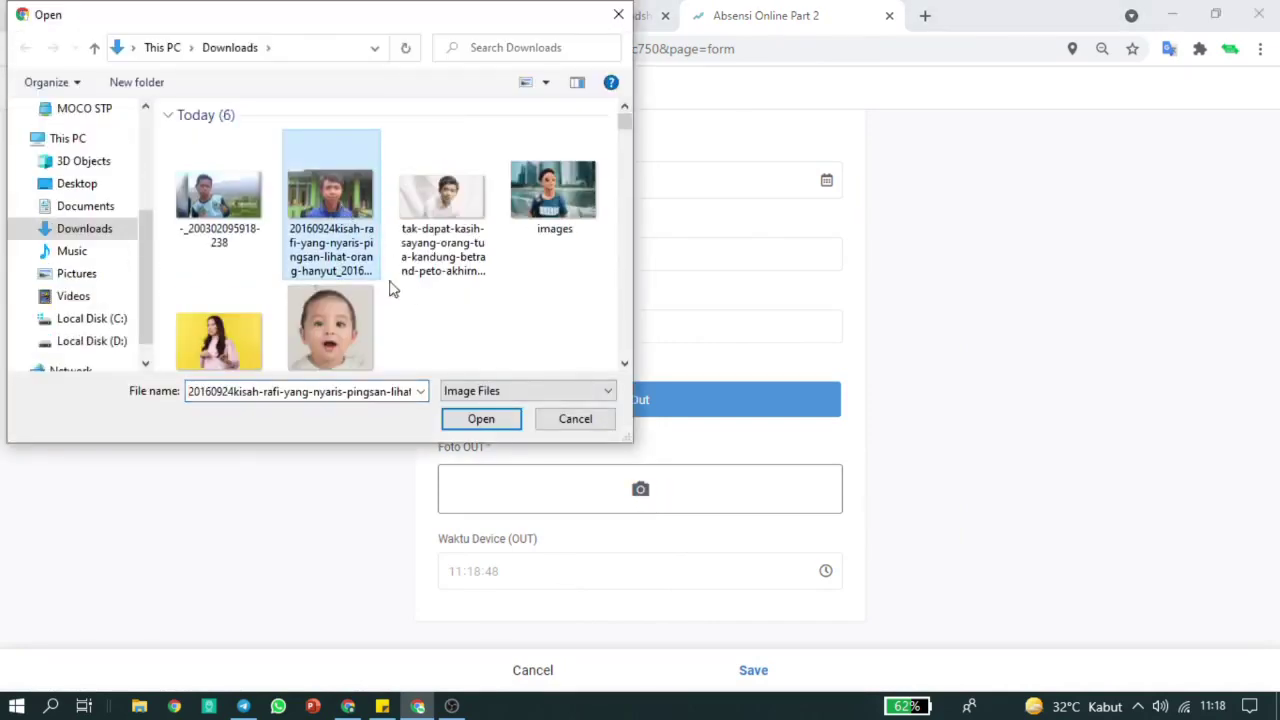
click(480, 420)
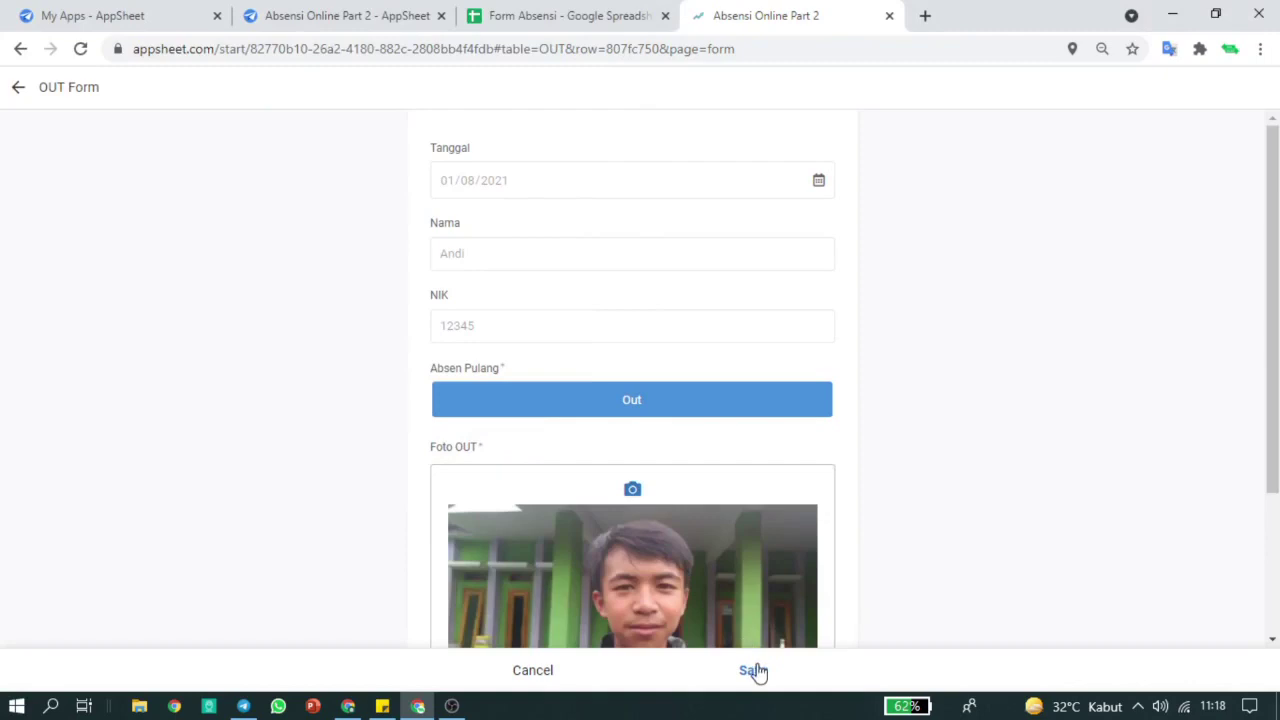
click(755, 672)
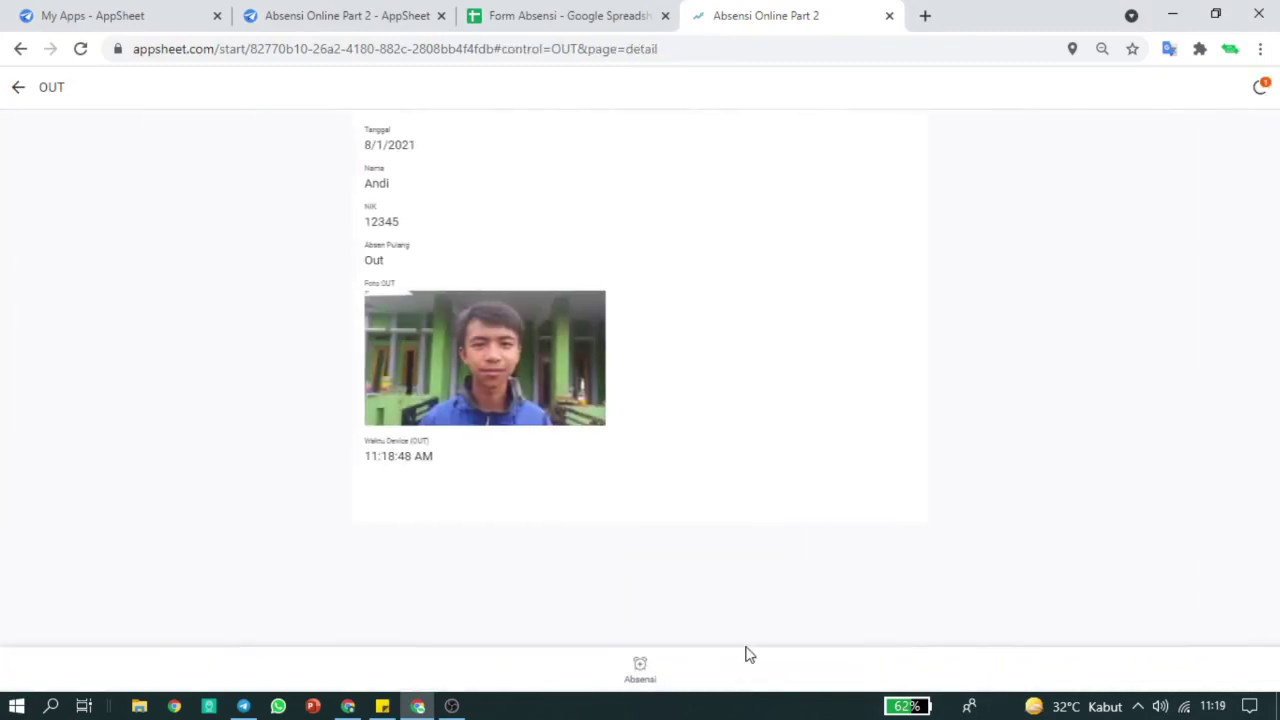
Go back to the Absensi page, review the attendance list, and open its full view.
click(18, 87)
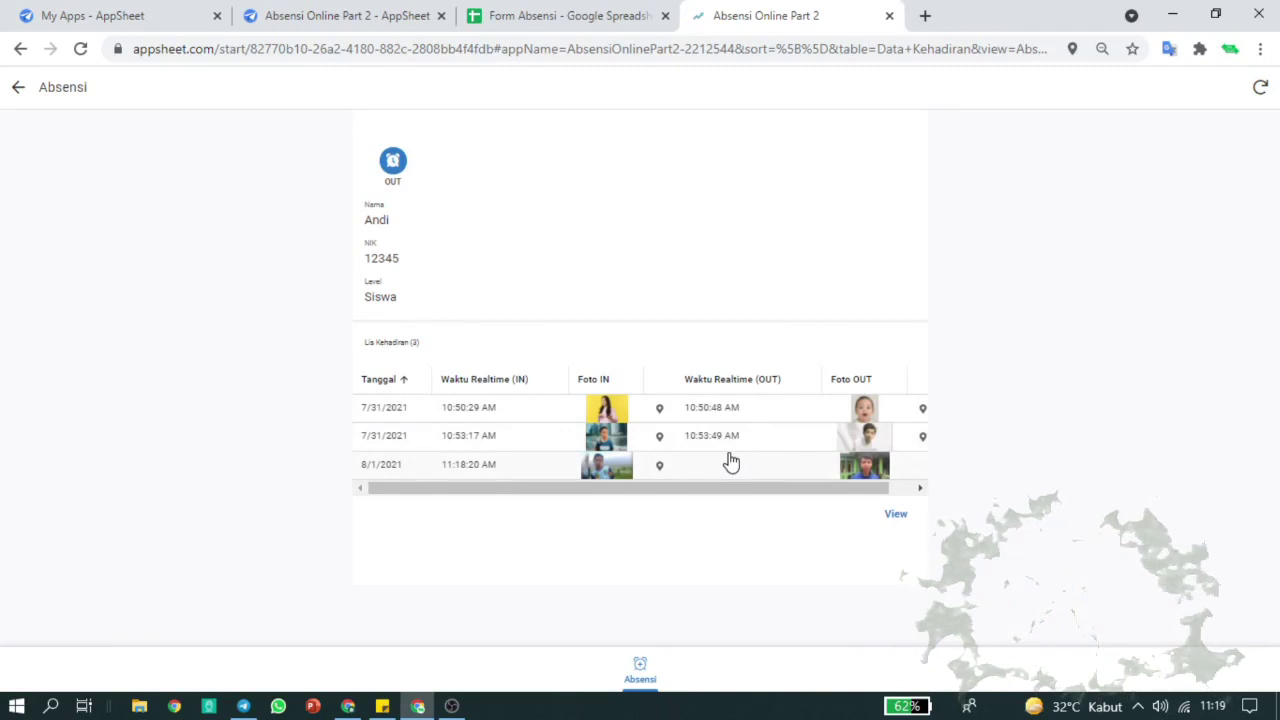
scroll(733, 461, down, 1)
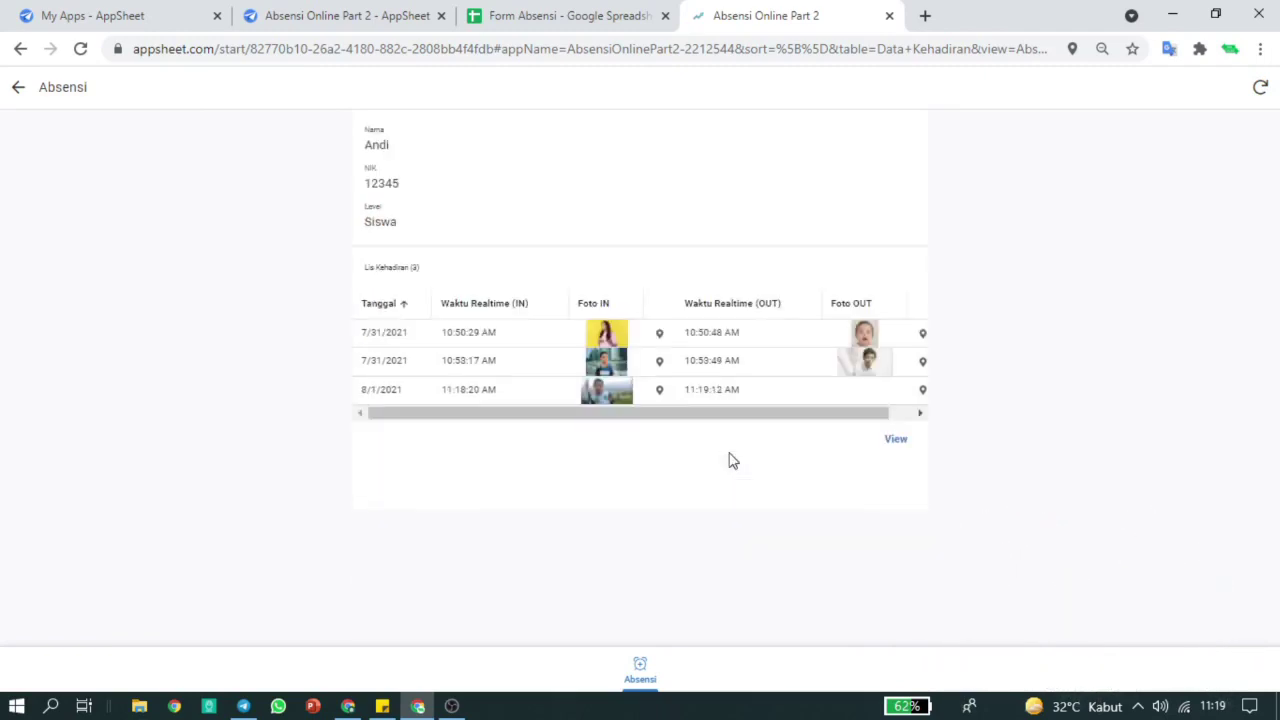
mouse_move(753, 418)
mouse_down()
mouse_move(771, 411)
mouse_move(737, 417)
mouse_up()
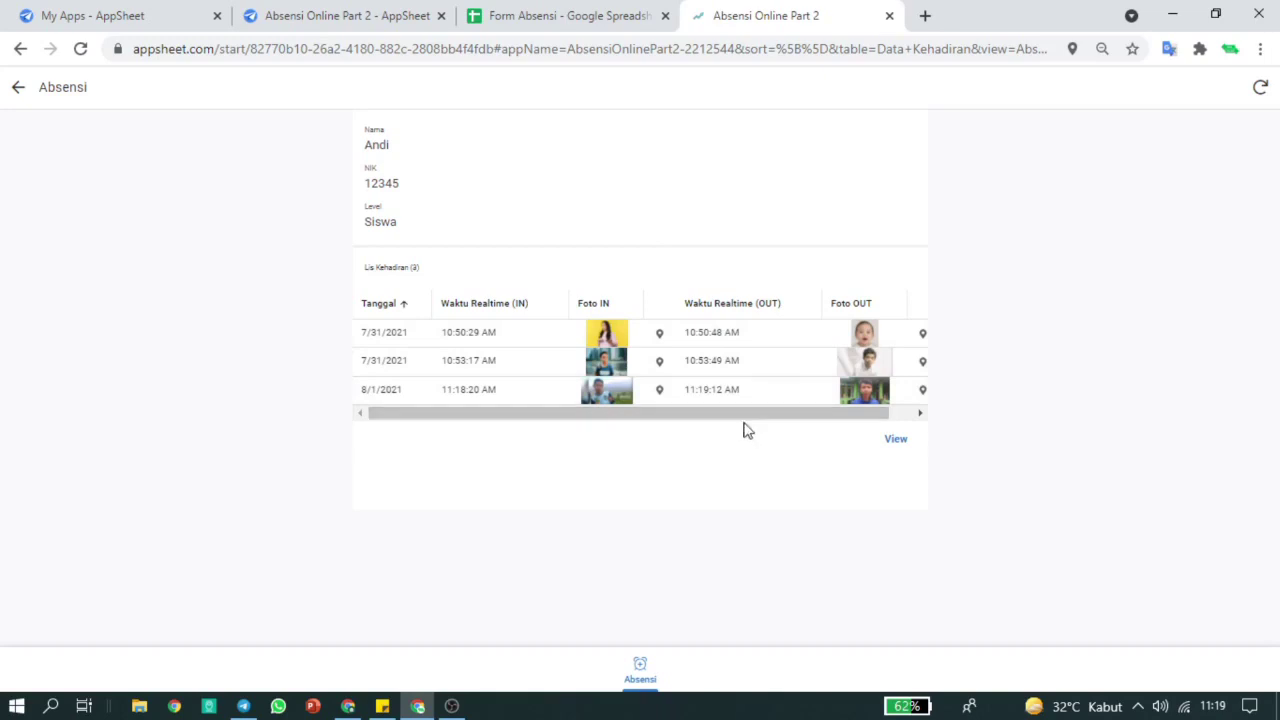
click(897, 441)
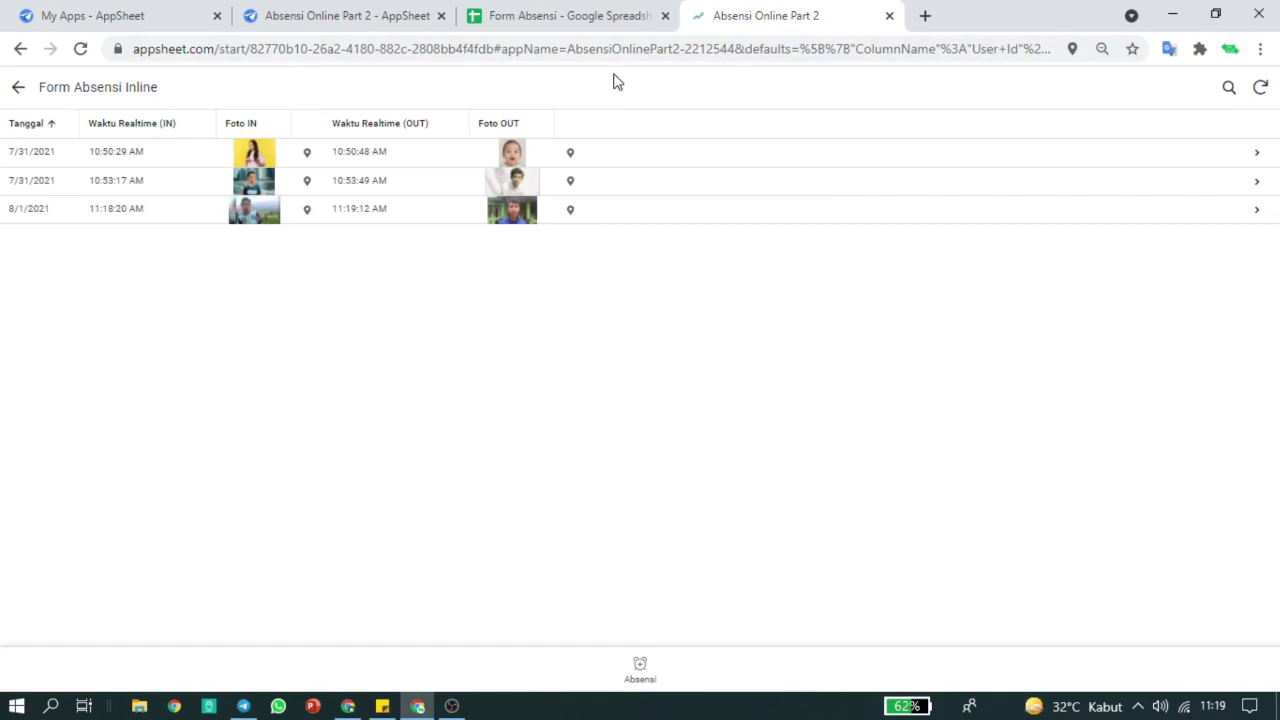
Switch to the Form Absensi spreadsheet and check the sheet for the newly submitted attendance row.
click(523, 16)
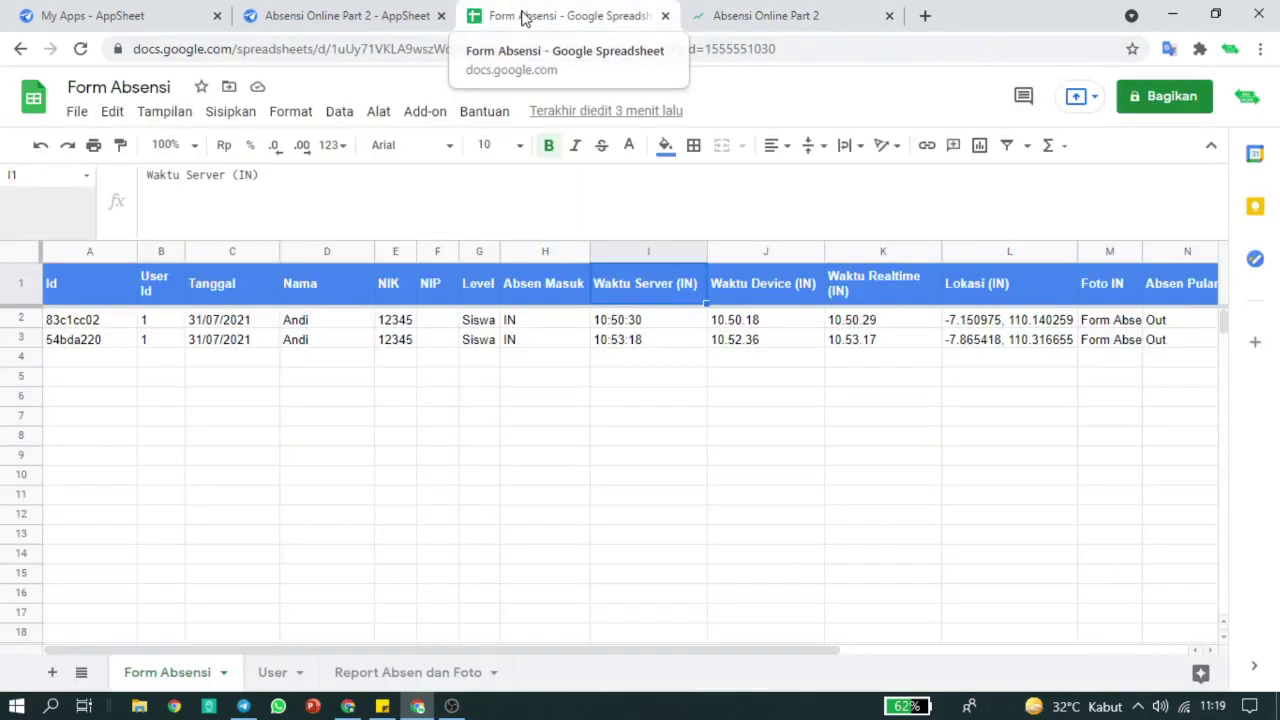
click(300, 548)
click(211, 443)
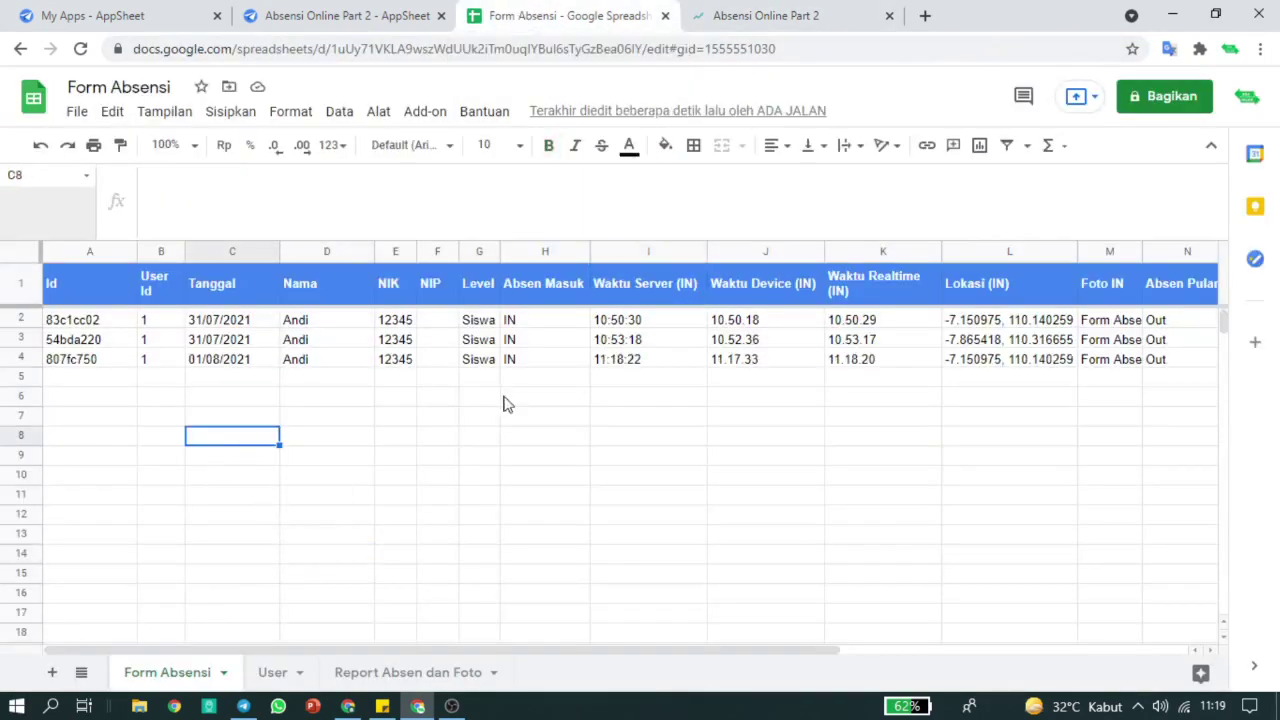
click(431, 541)
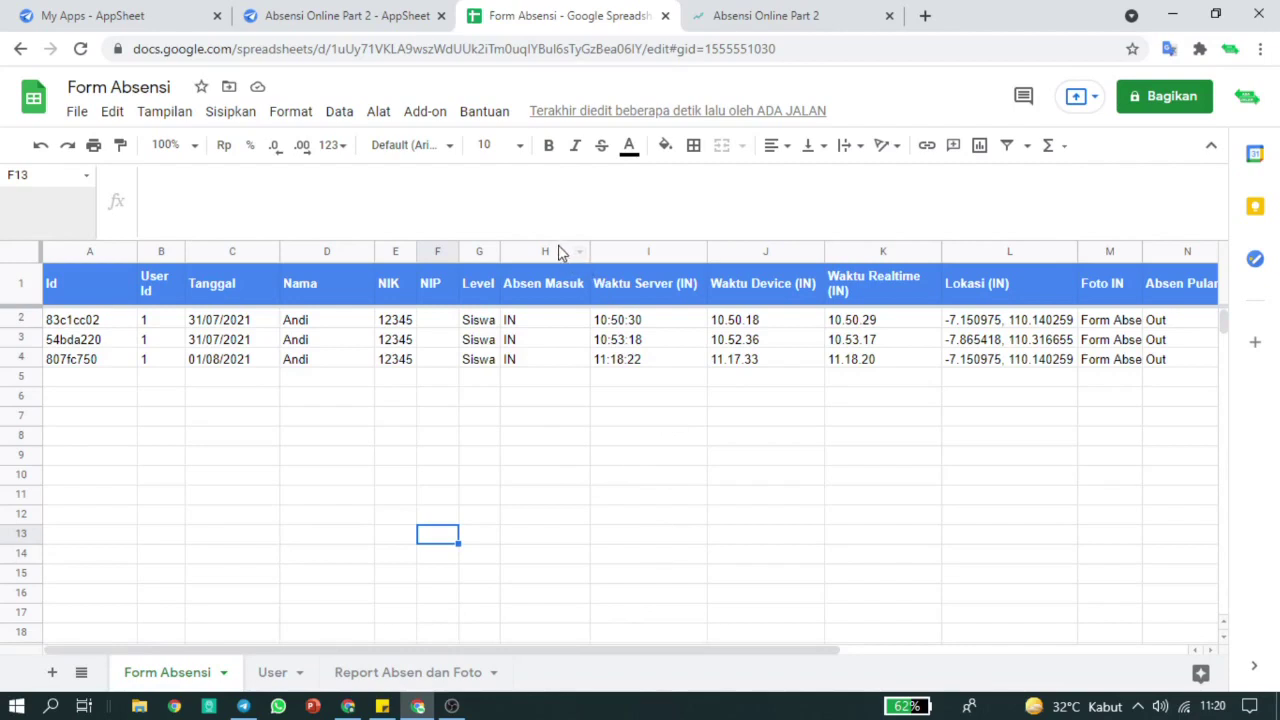
Examine the Absen Masuk column, the server, device and realtime check-in time columns, and the Lokasi (IN) column.
drag(555, 252, 663, 300)
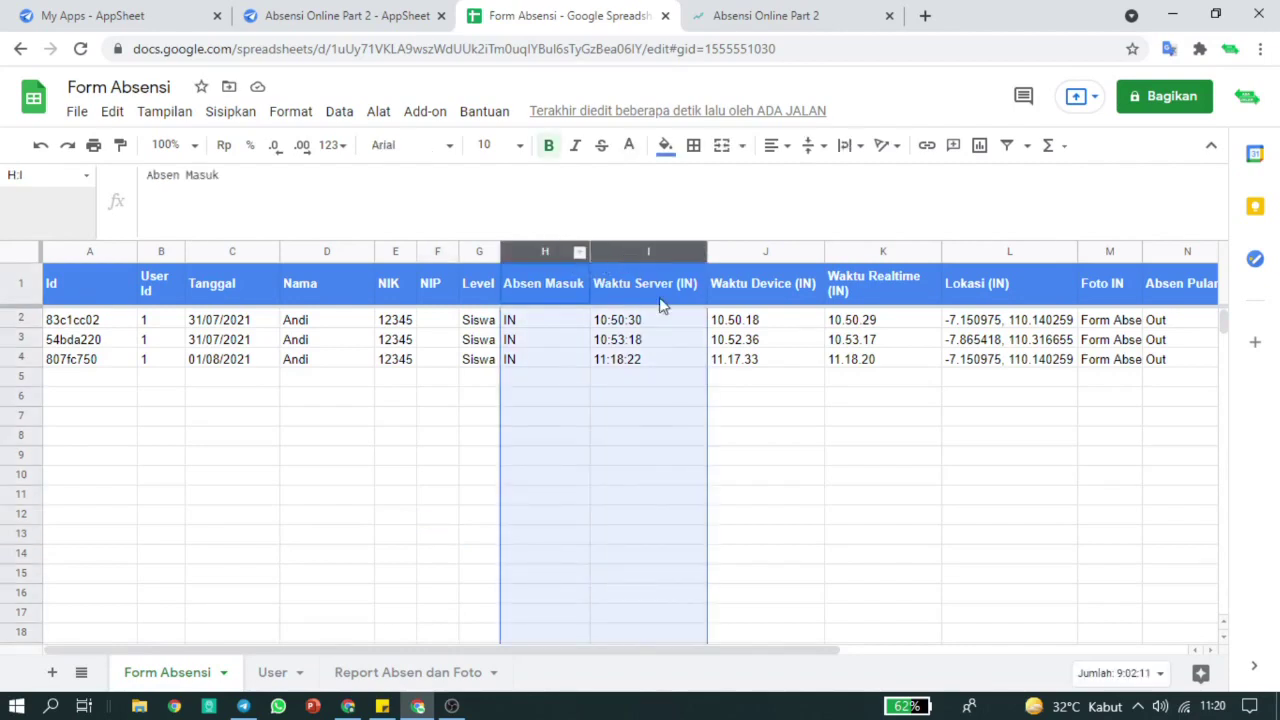
click(786, 443)
drag(651, 255, 929, 252)
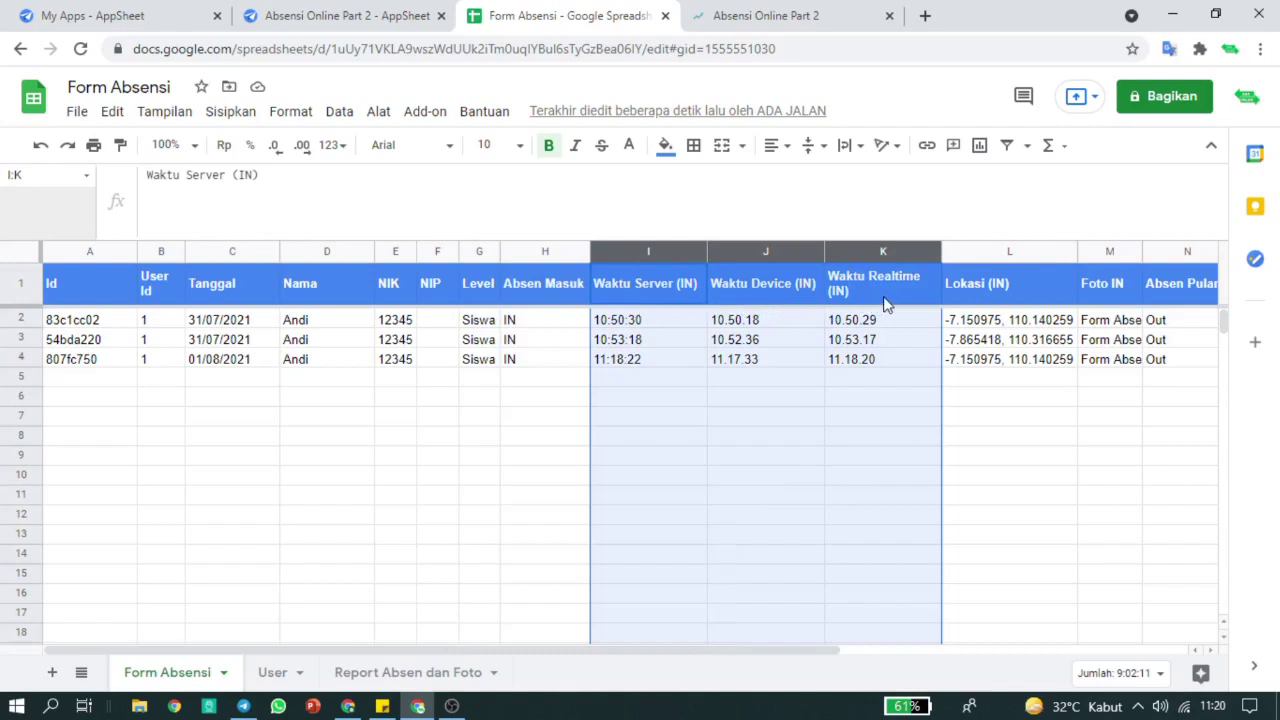
click(822, 400)
click(676, 304)
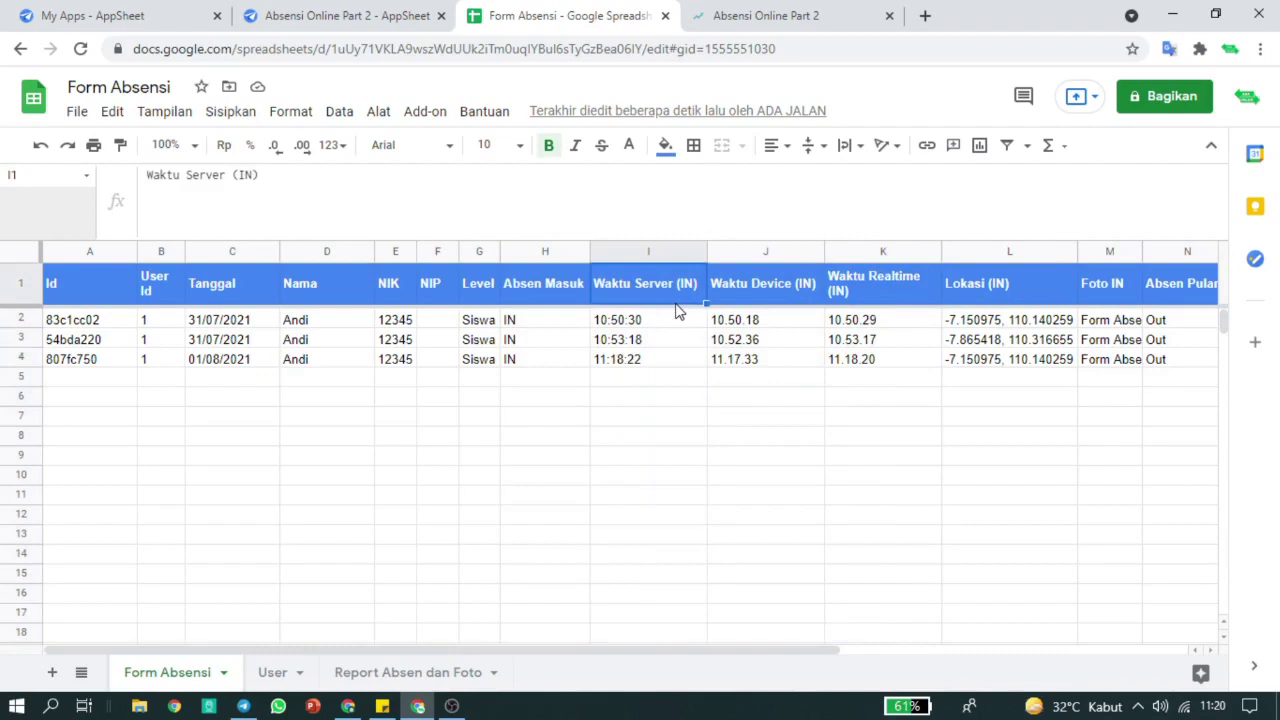
click(760, 290)
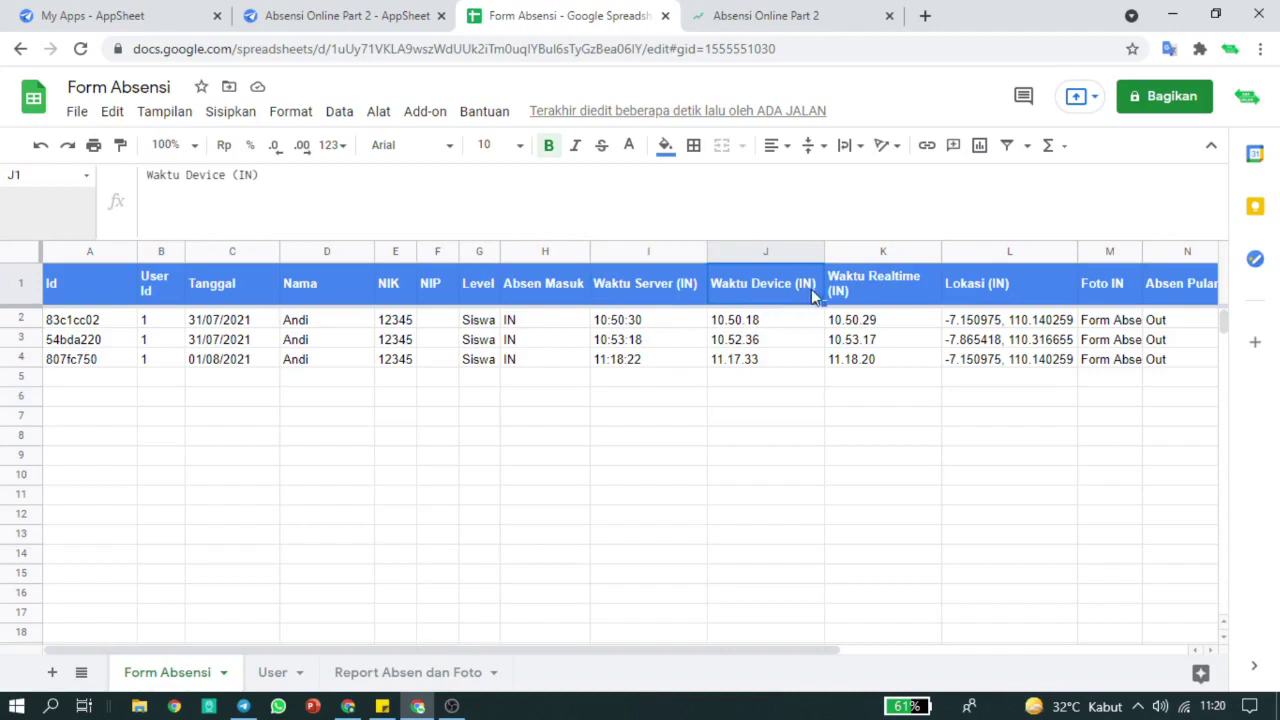
click(873, 295)
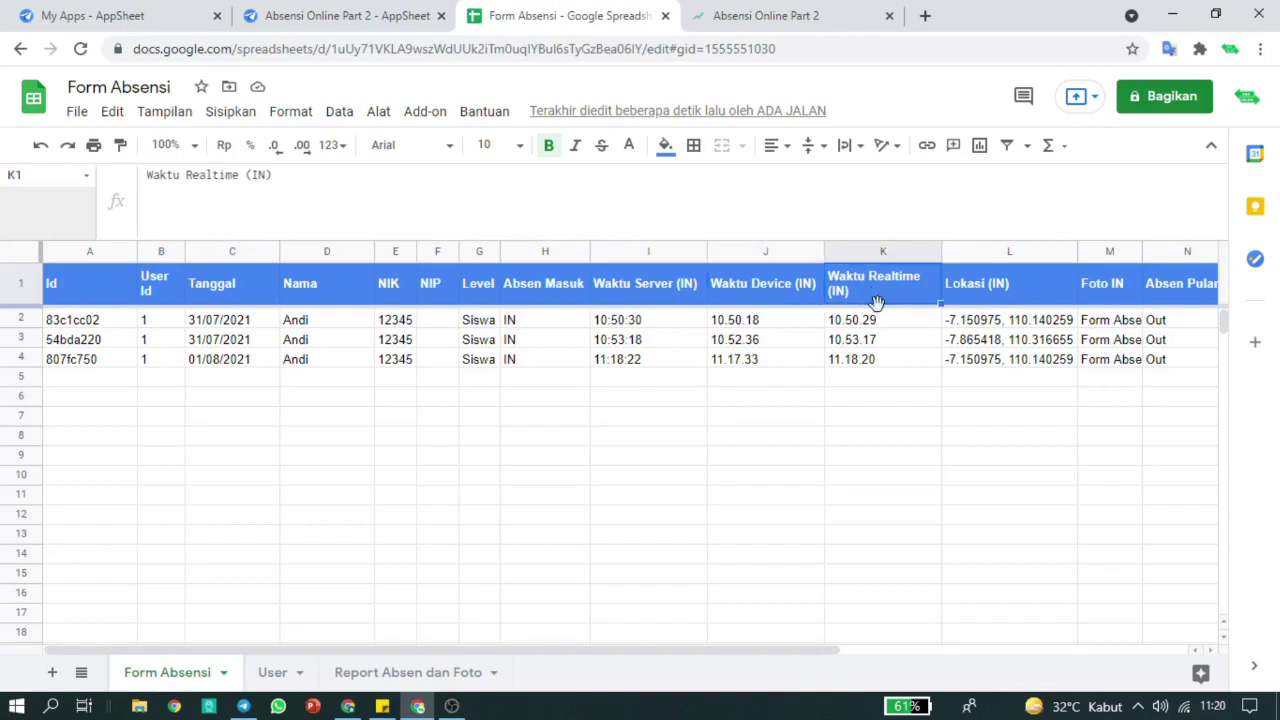
click(665, 293)
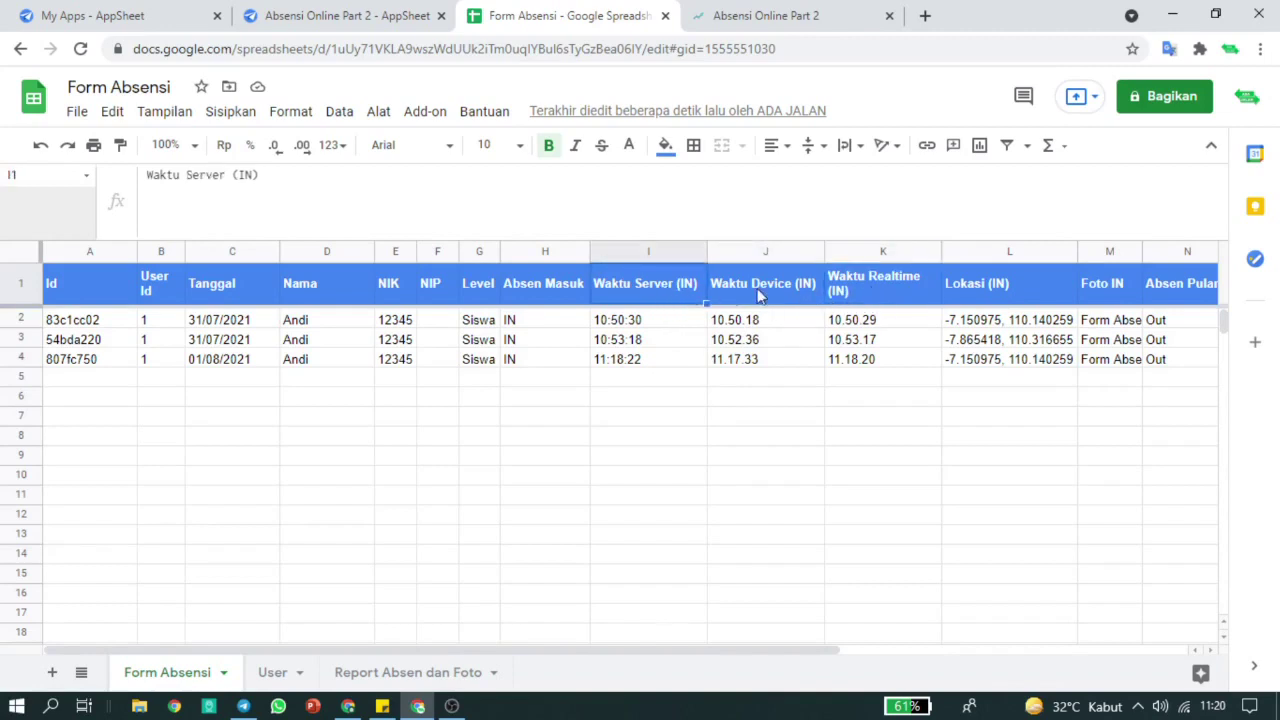
click(867, 295)
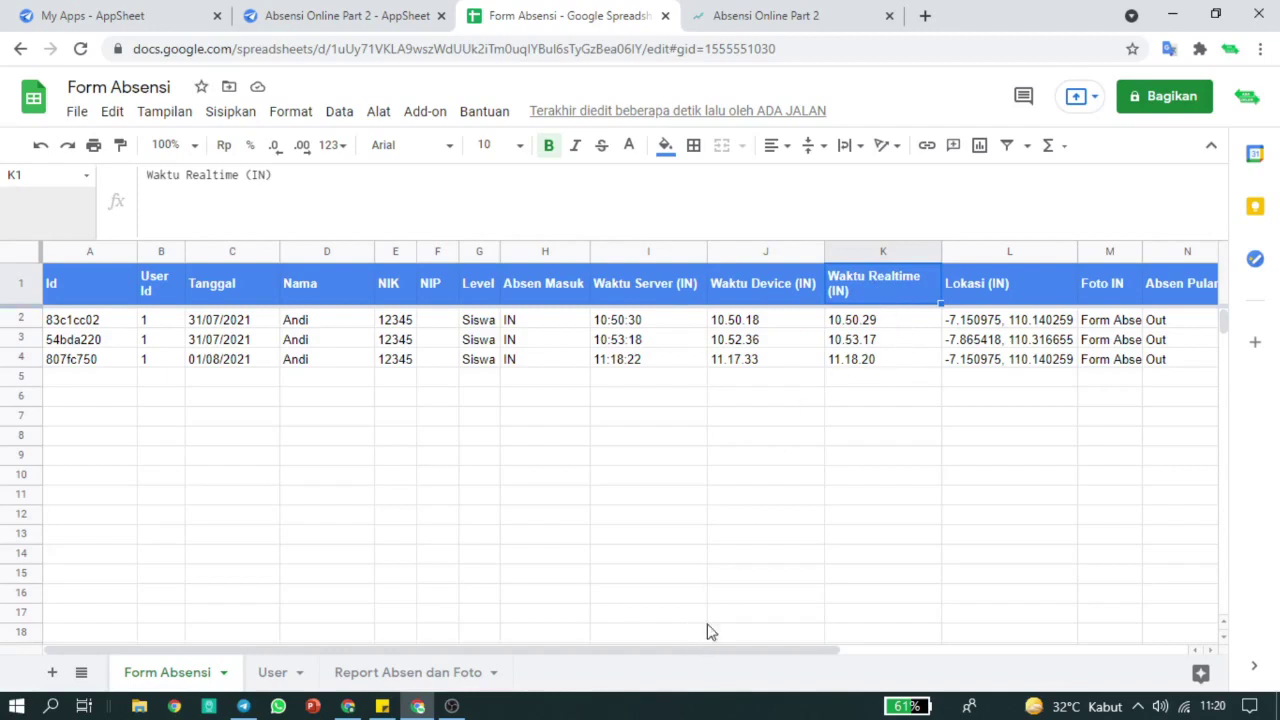
click(982, 298)
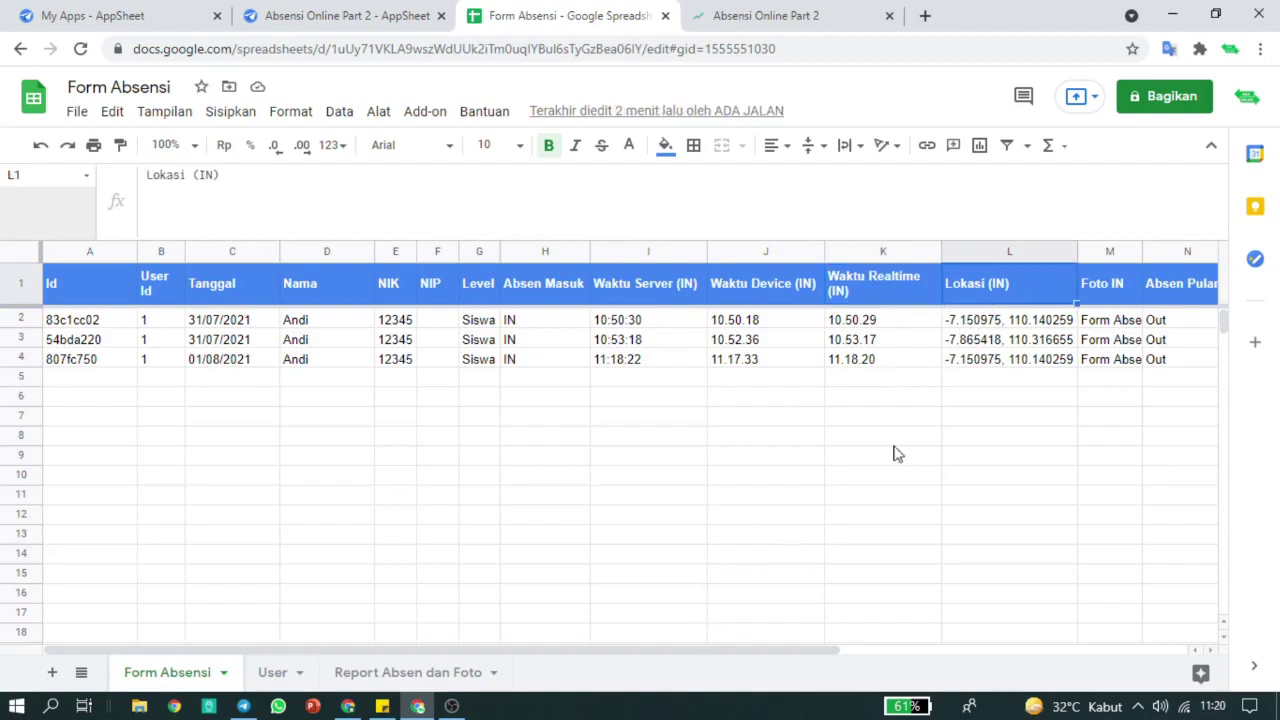
Check the check-out columns in the Form Absensi sheet and open the Report Absen dan Foto sheet to see its attendance rows.
drag(810, 655, 1134, 614)
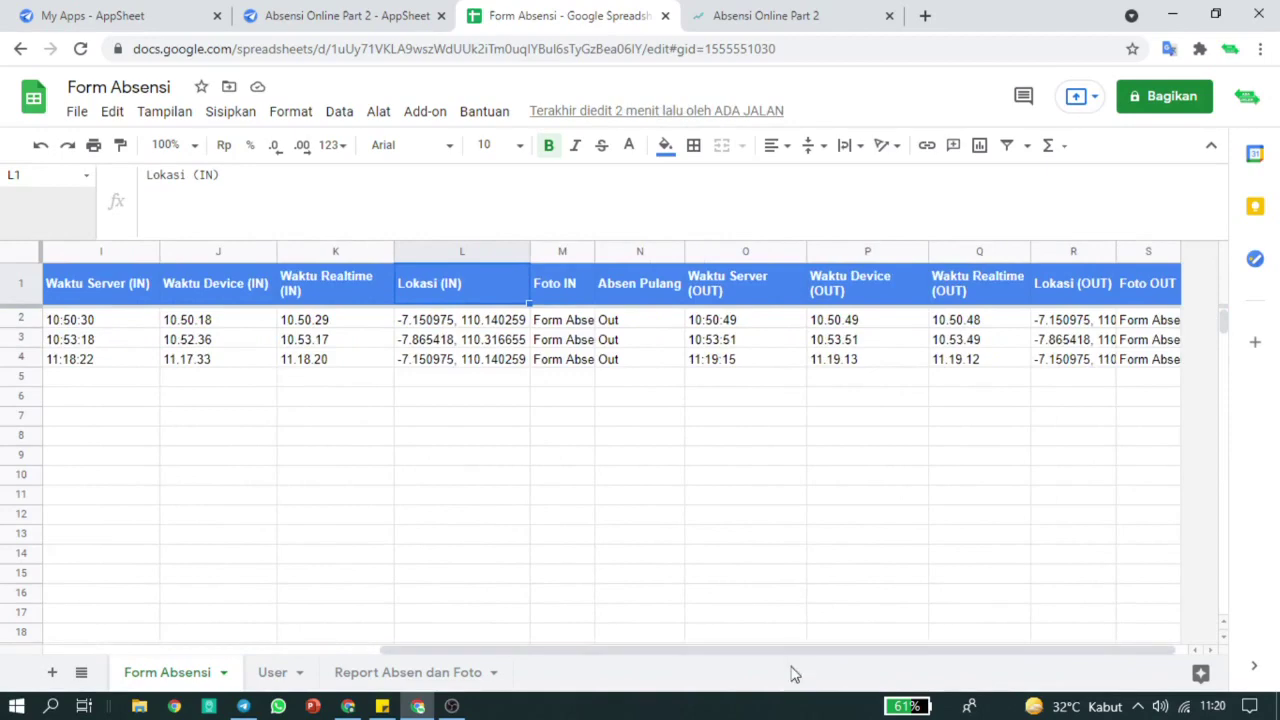
click(410, 677)
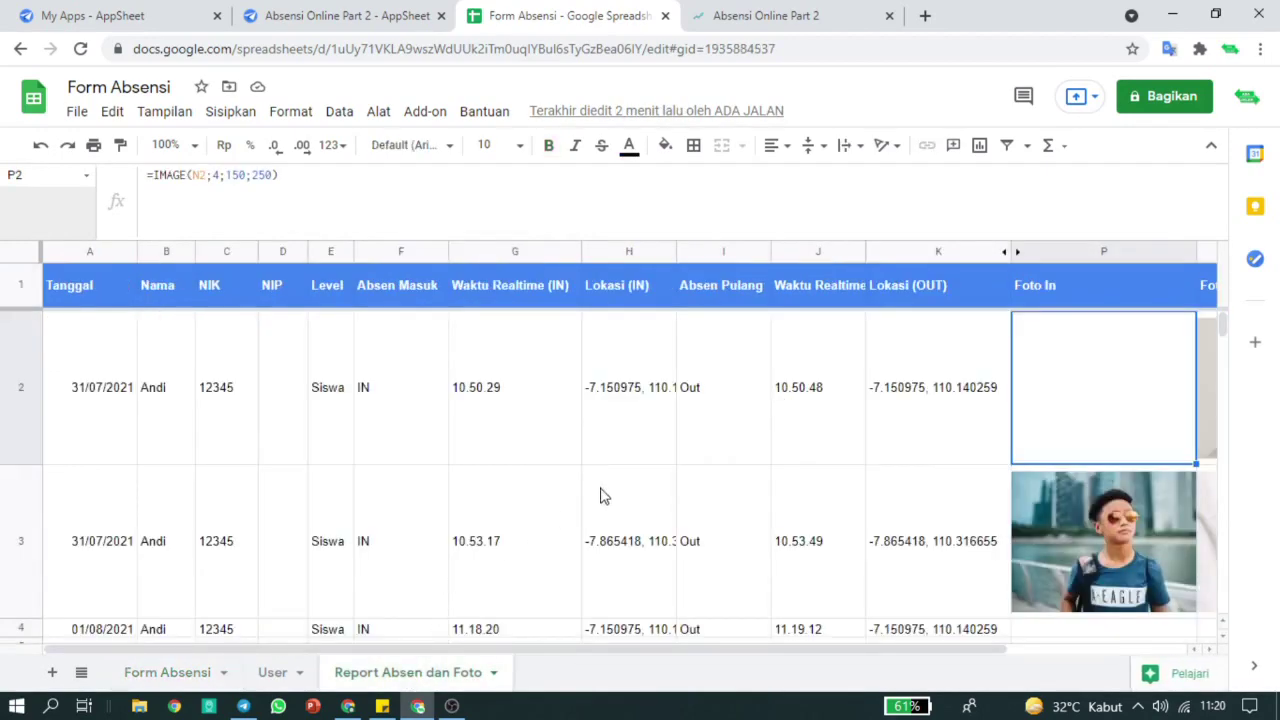
scroll(690, 462, down, 2)
scroll(705, 465, up, 1)
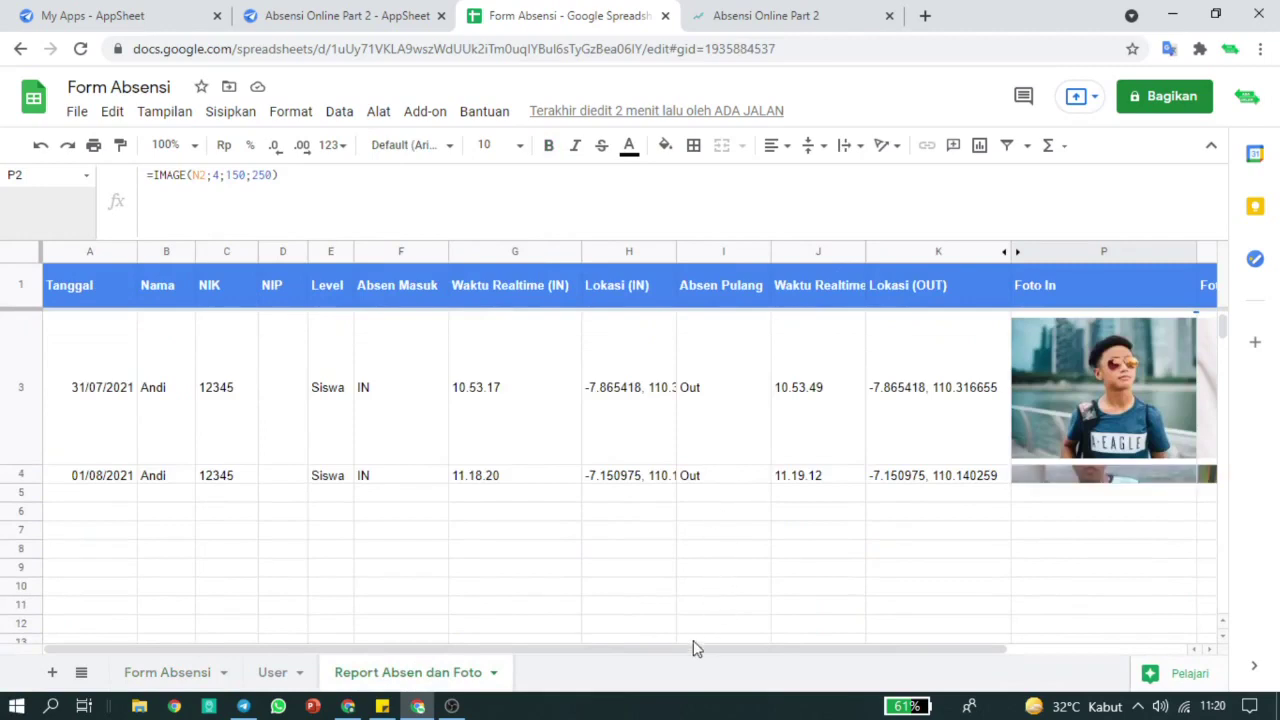
Copy the formatting of row 3 to rows 4 through 14 of the Report Absen dan Foto sheet.
click(30, 362)
click(120, 148)
drag(22, 476, 20, 646)
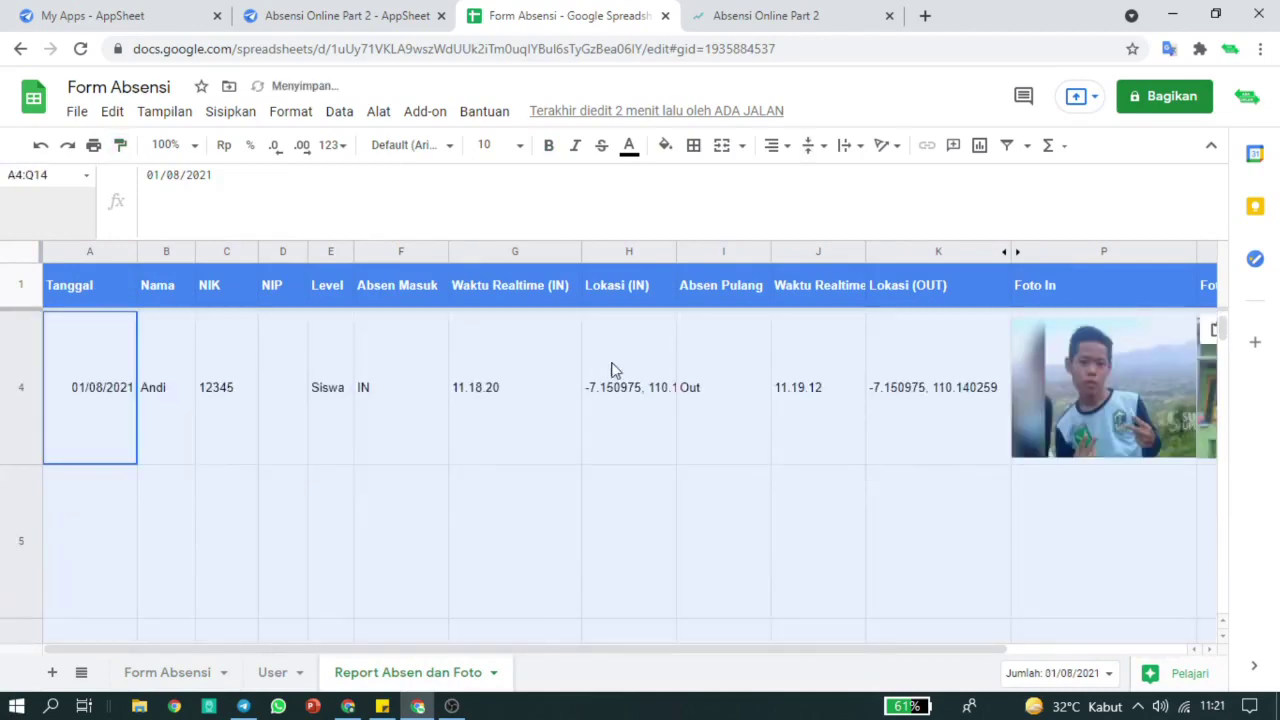
Review the report's attendance rows, examining row 4's Lokasi (OUT) value and the Foto In and Foto Out images.
scroll(640, 395, up, 2)
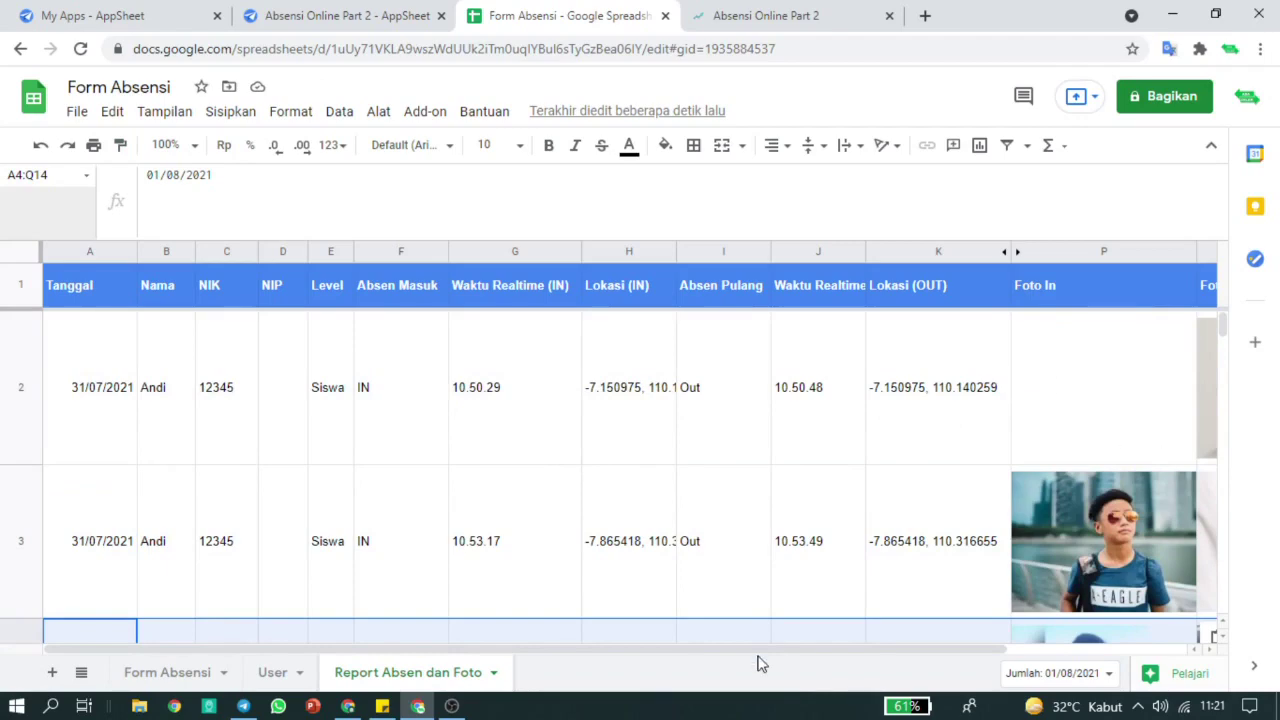
drag(838, 650, 897, 650)
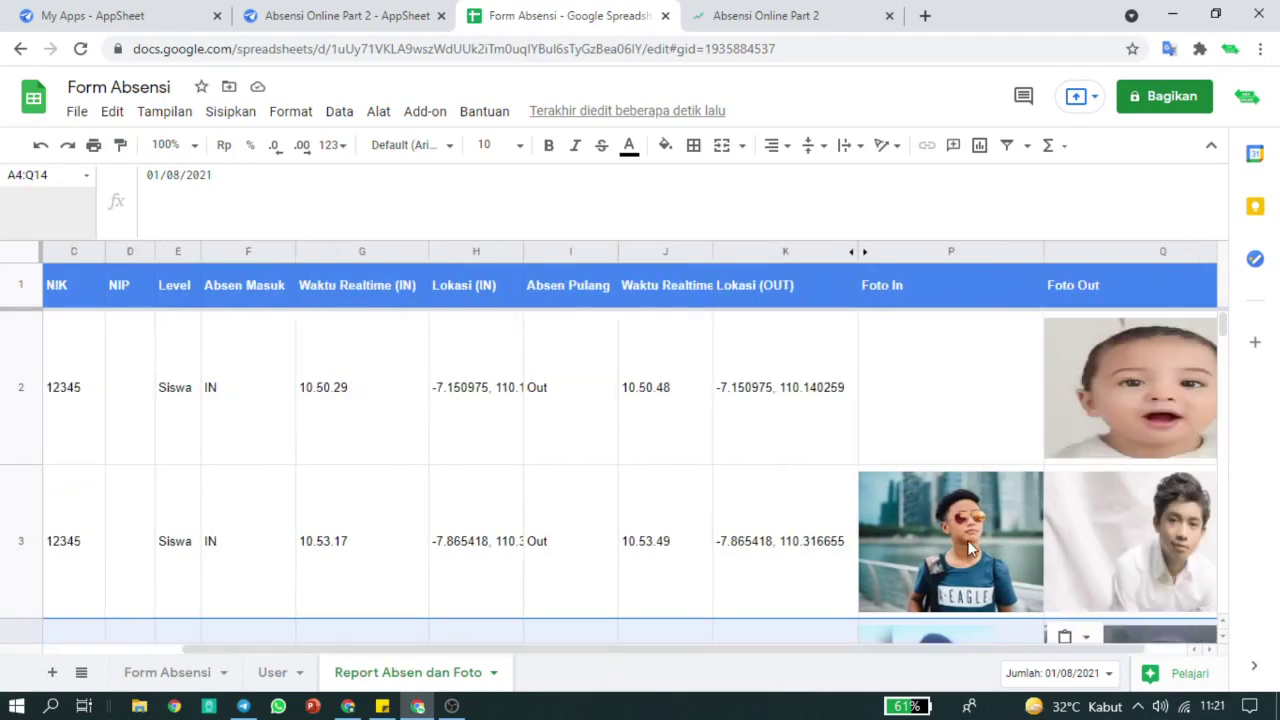
scroll(968, 548, down, 2)
scroll(968, 548, up, 1)
click(815, 600)
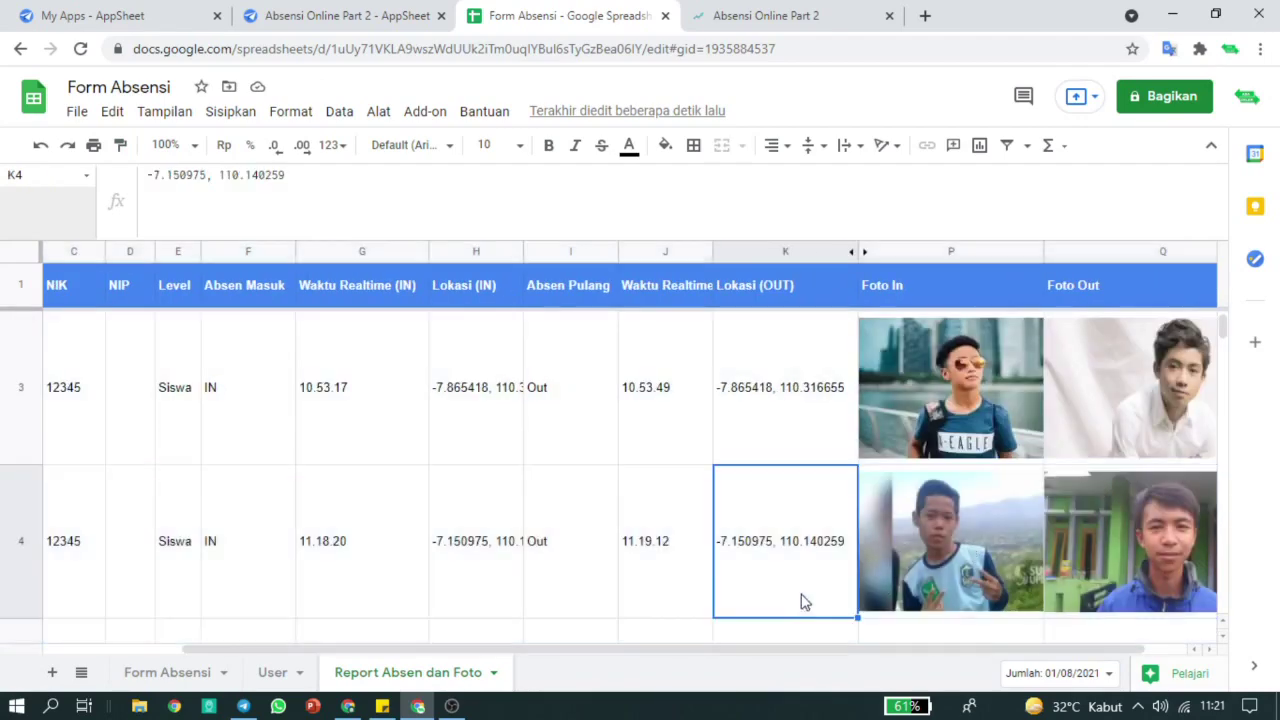
click(876, 582)
click(820, 563)
click(897, 566)
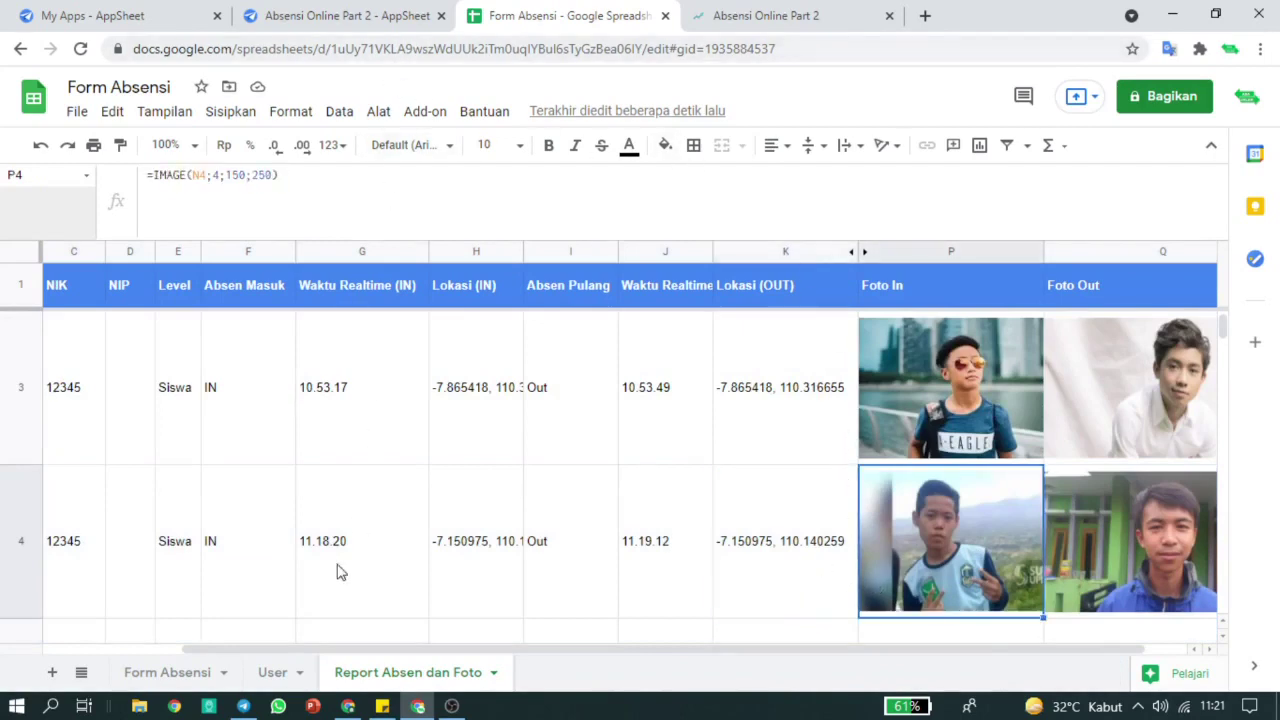
Return to the Form Absensi sheet and check the Waktu Realtime (OUT) column.
click(200, 673)
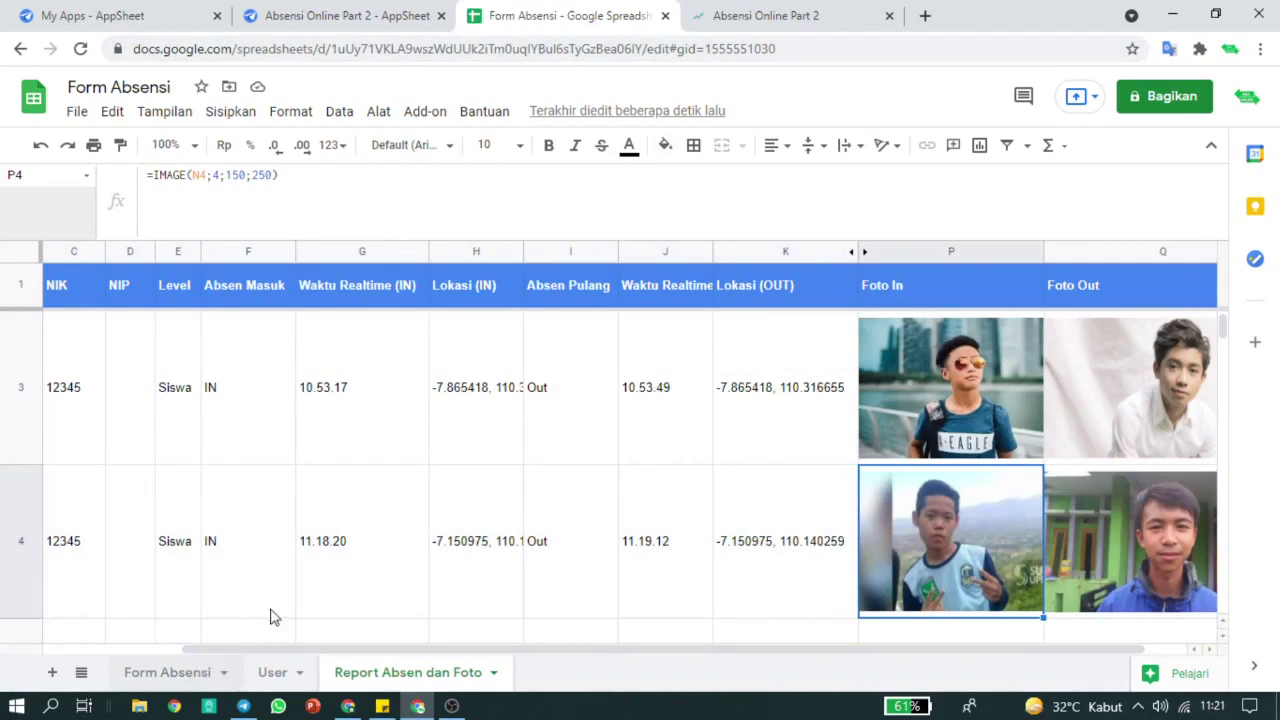
click(640, 478)
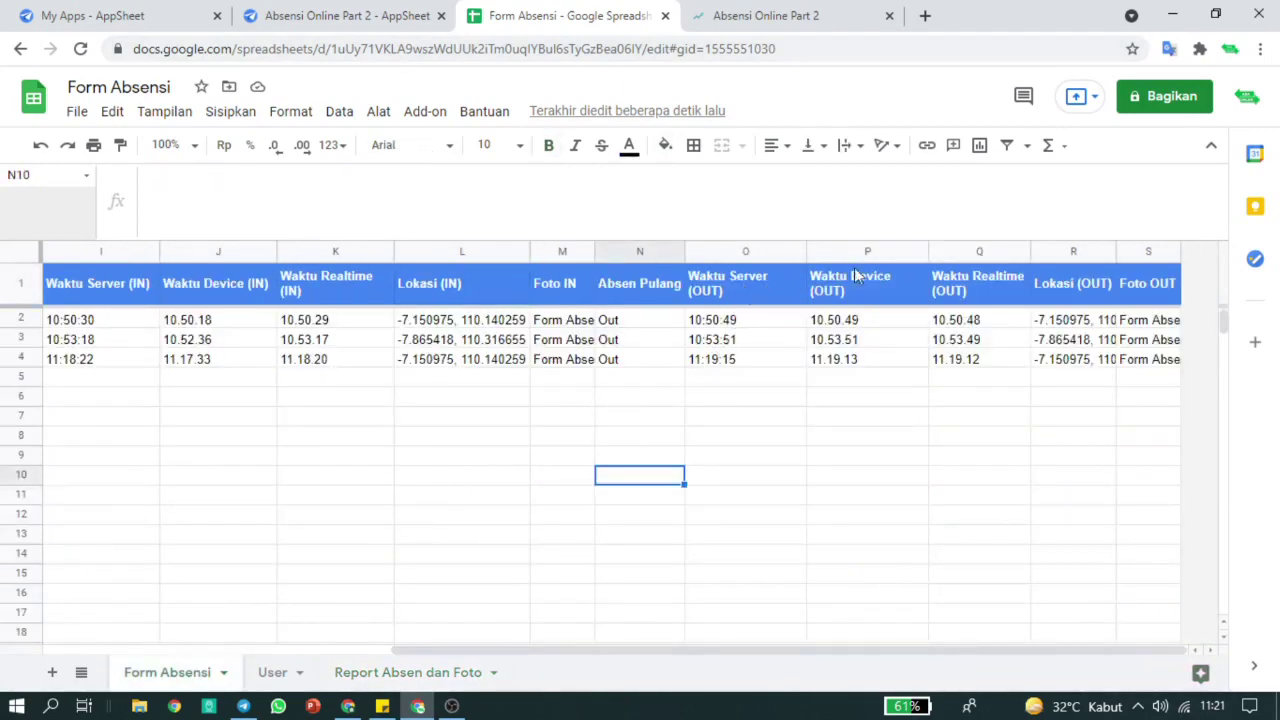
click(952, 254)
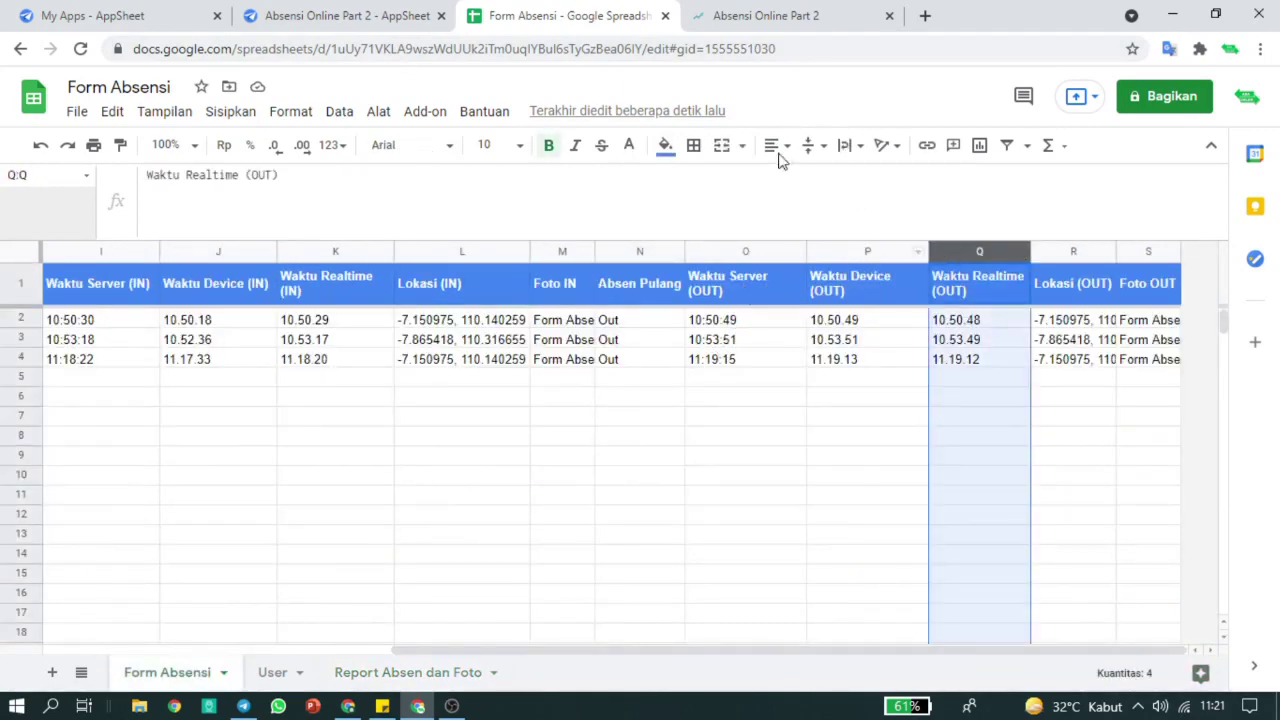
Switch to the AppSheet editor, collapse the Form Absensi table details, and open the list of automation bots.
click(372, 17)
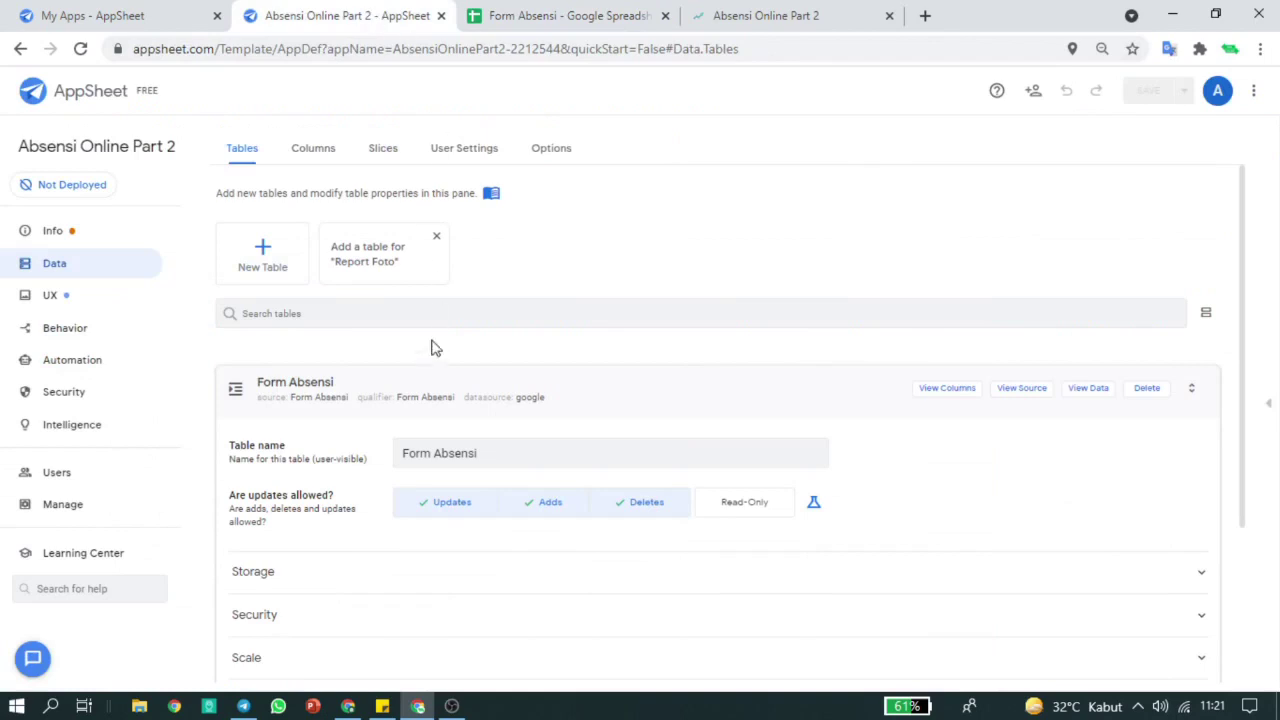
click(427, 377)
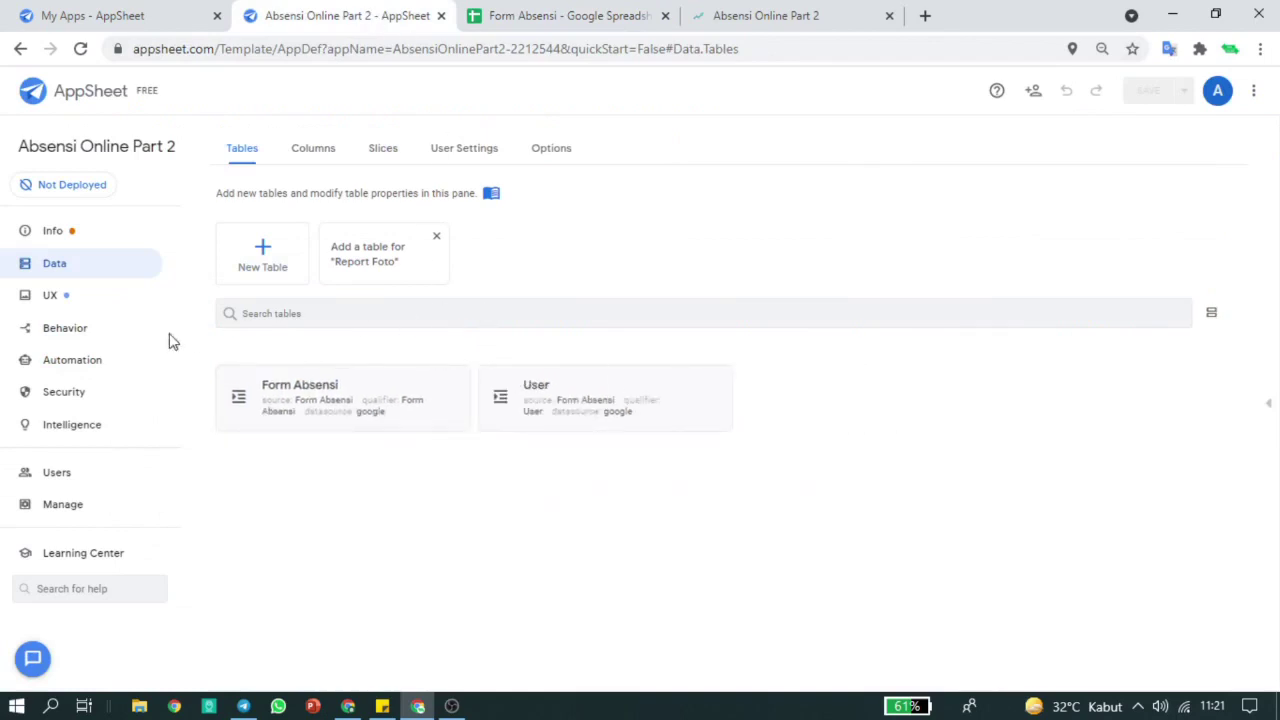
click(92, 336)
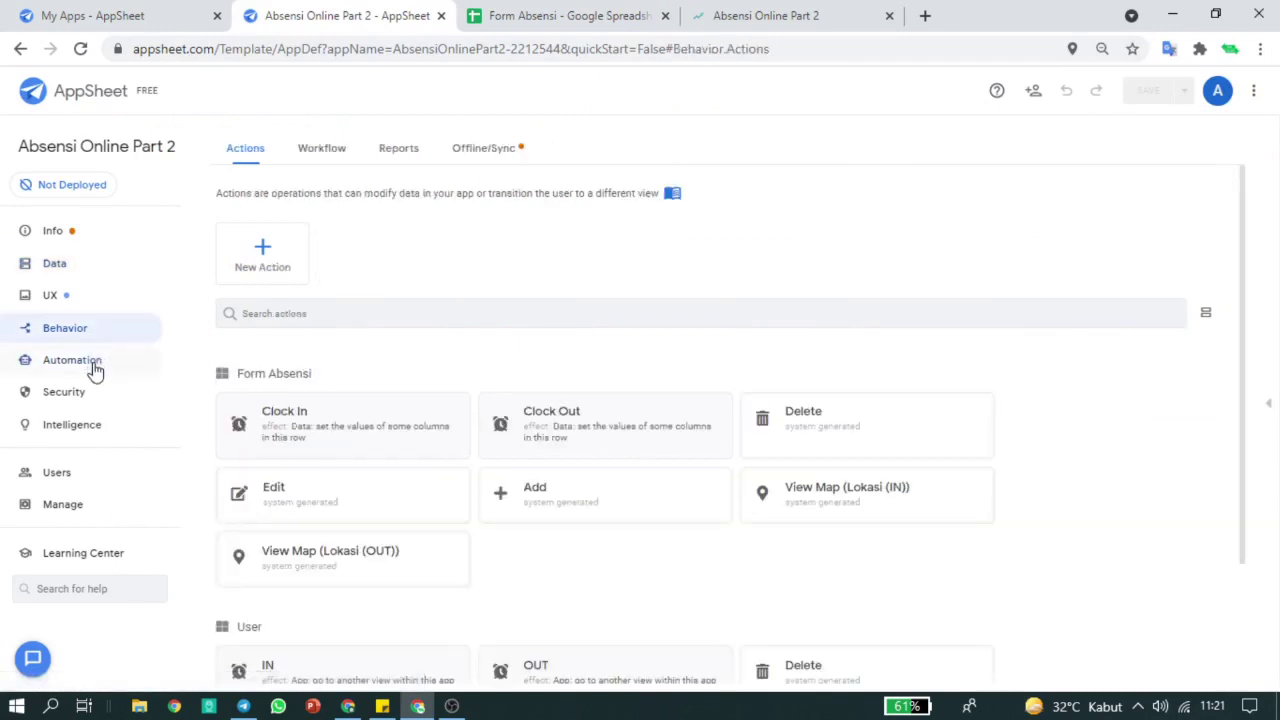
click(94, 364)
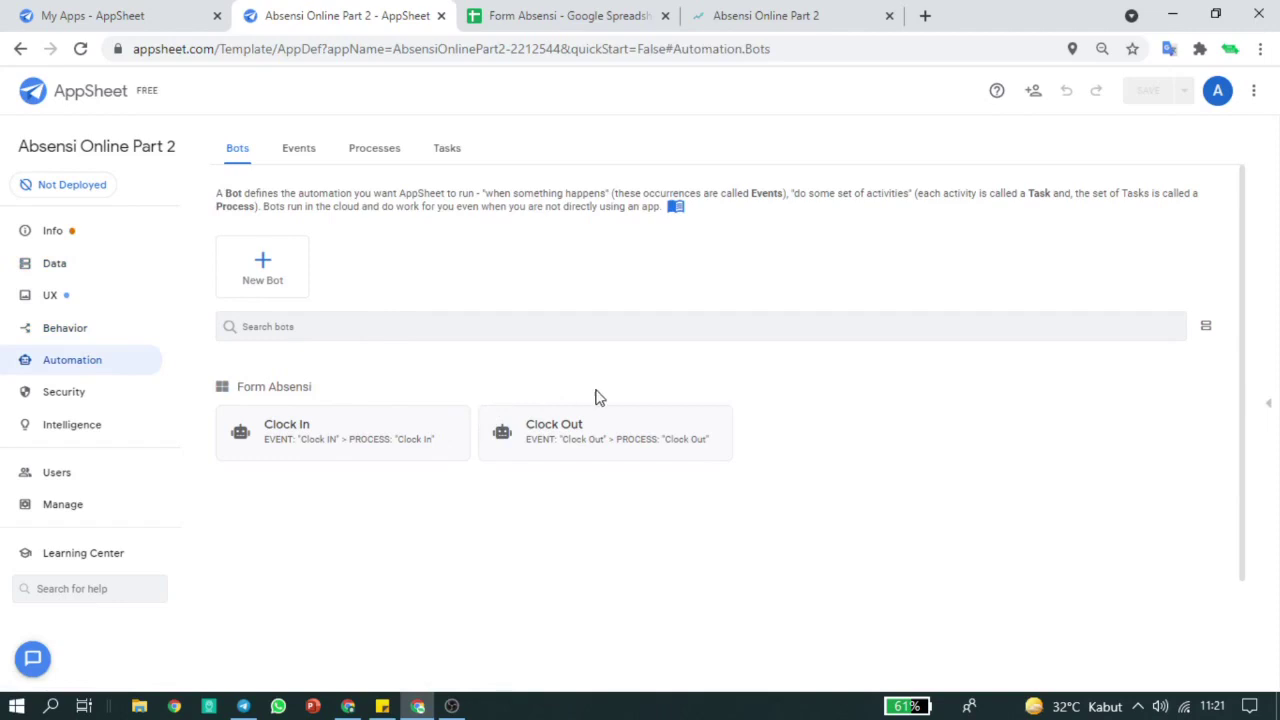
Open the Clock In bot and examine its event condition and the data action run by its Clock In step.
click(428, 432)
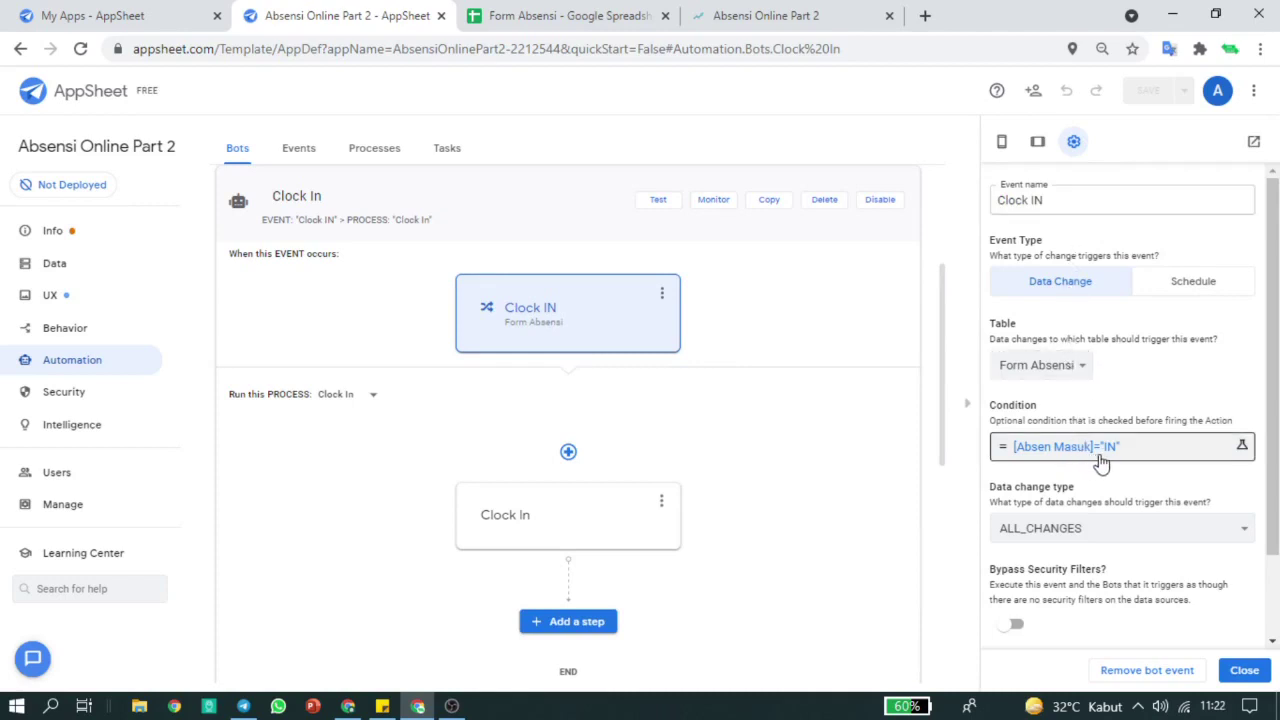
scroll(1101, 461, down, 2)
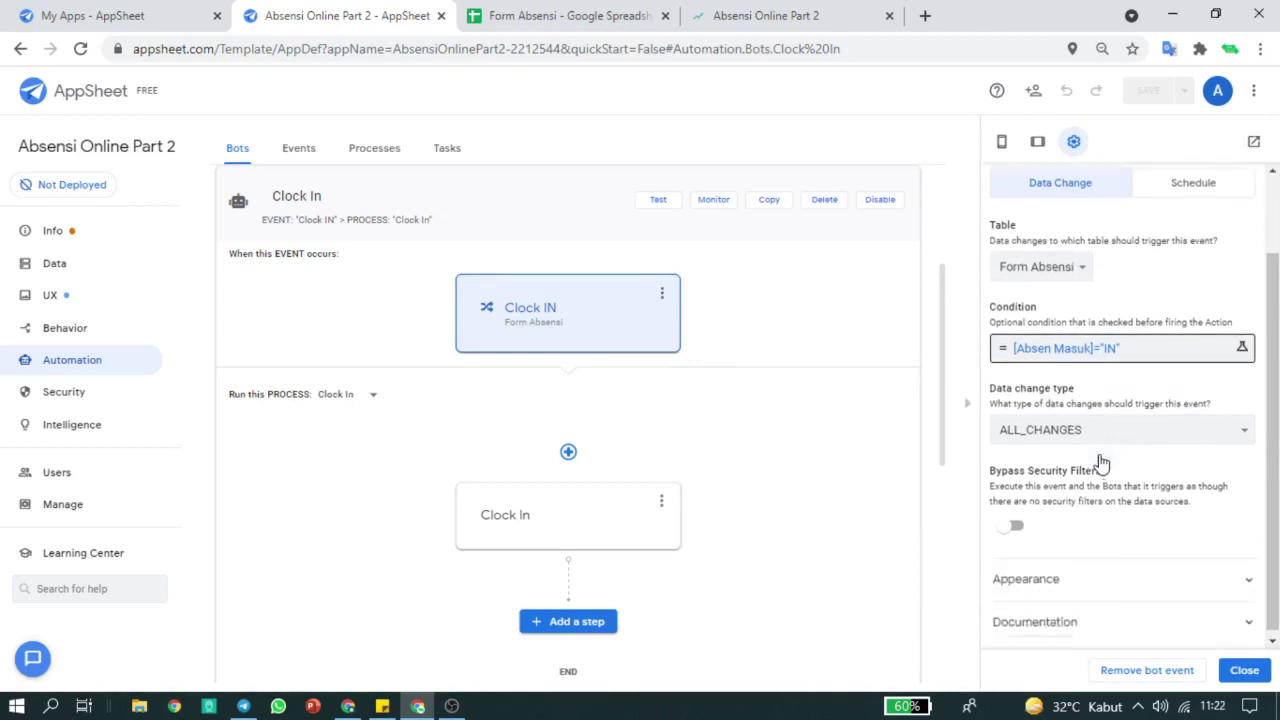
click(626, 488)
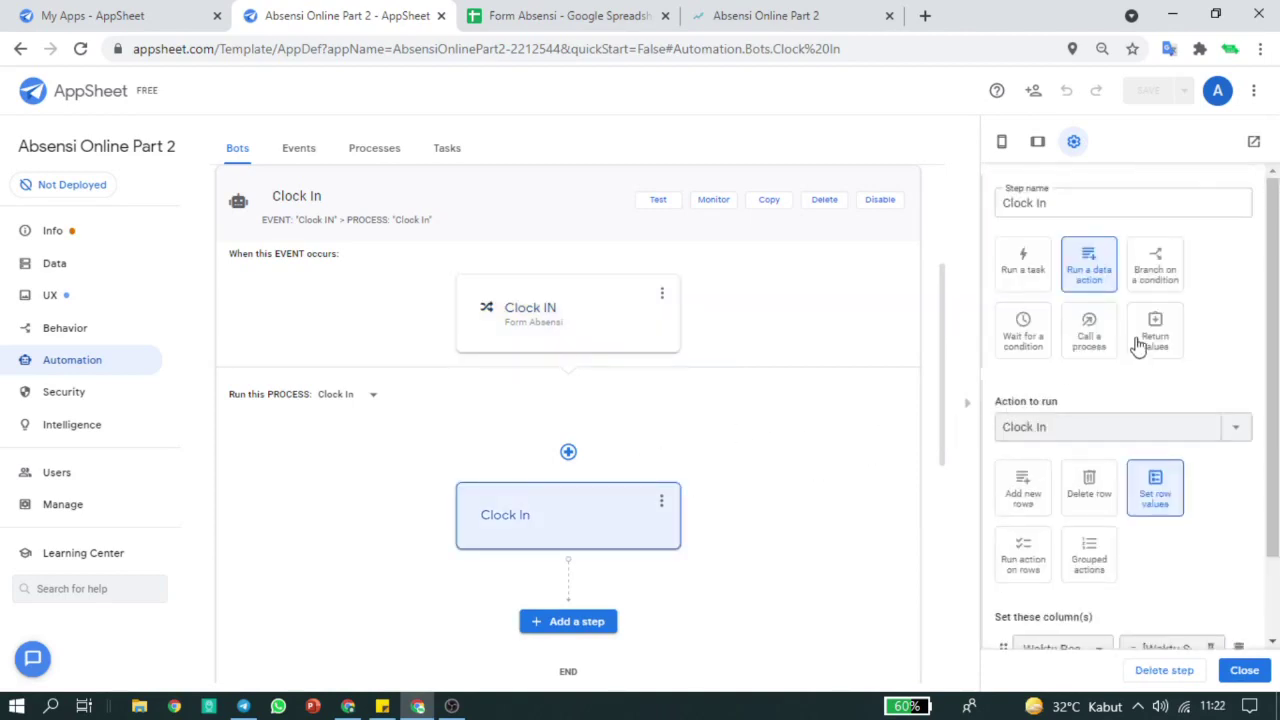
scroll(1138, 346, down, 2)
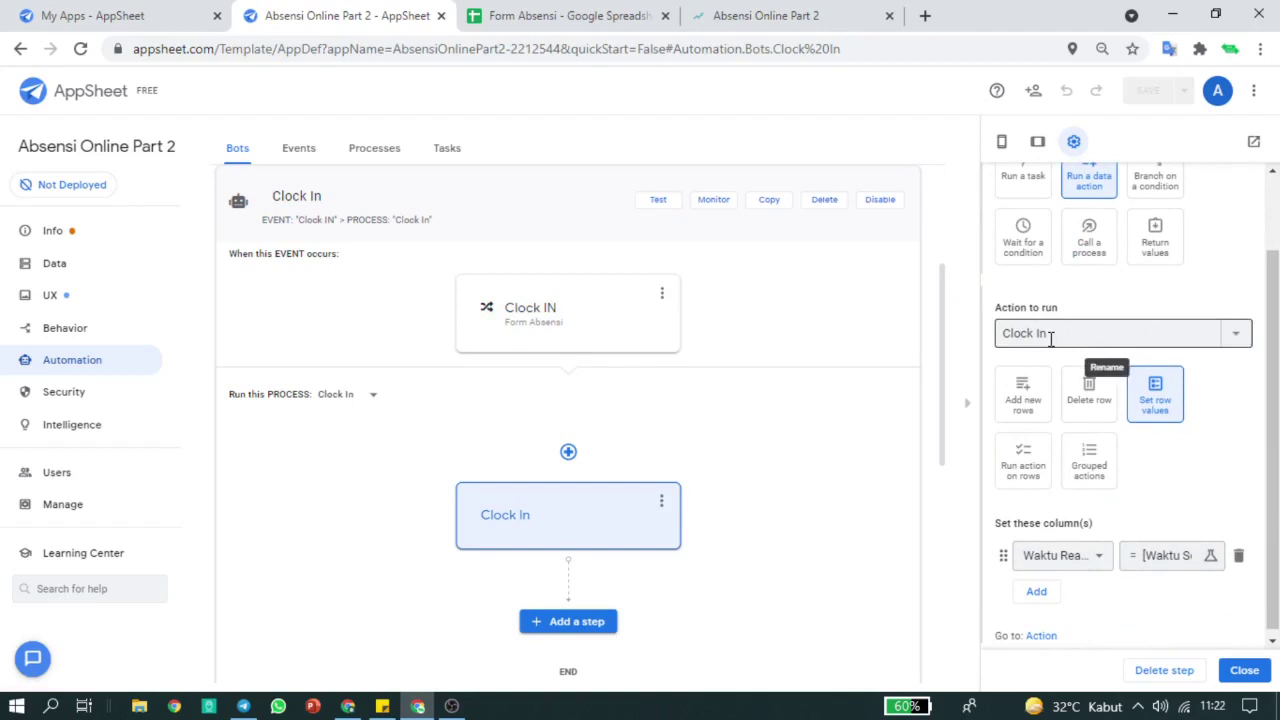
Open the Form Absensi Clock In action under Behavior and examine which column it sets and from which expression.
click(60, 332)
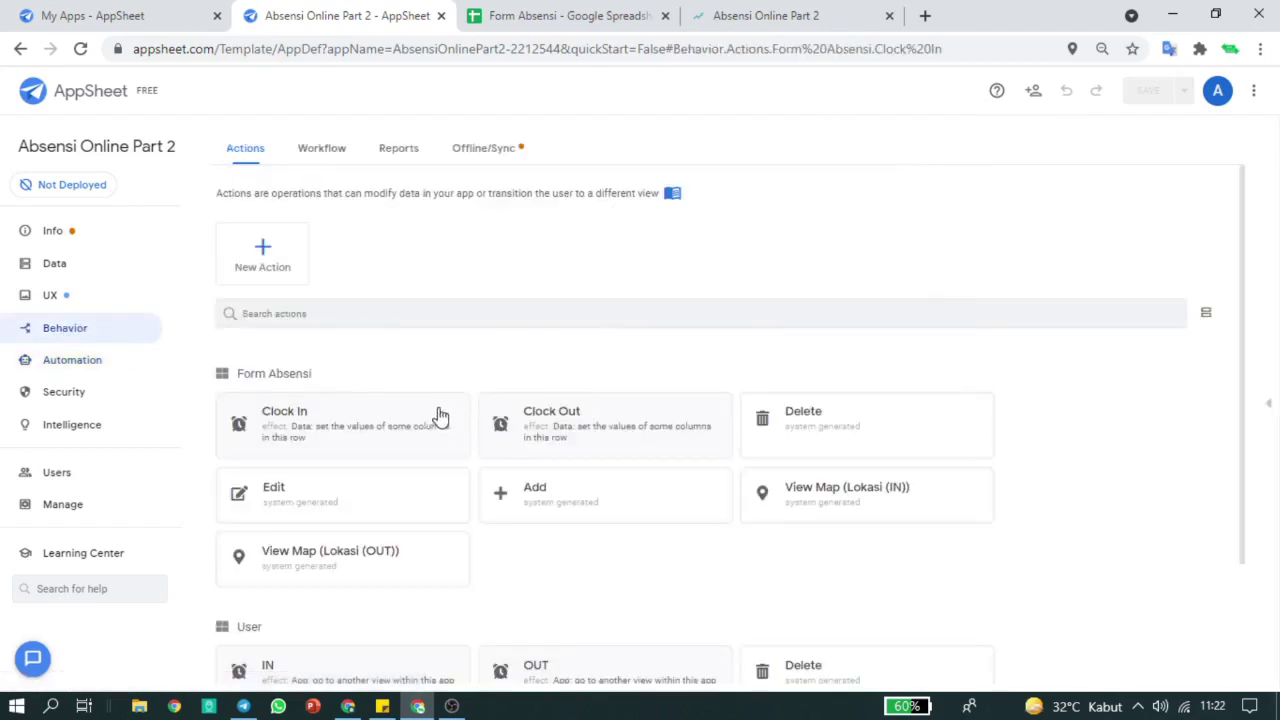
click(440, 416)
scroll(600, 330, down, 1)
scroll(515, 390, up, 2)
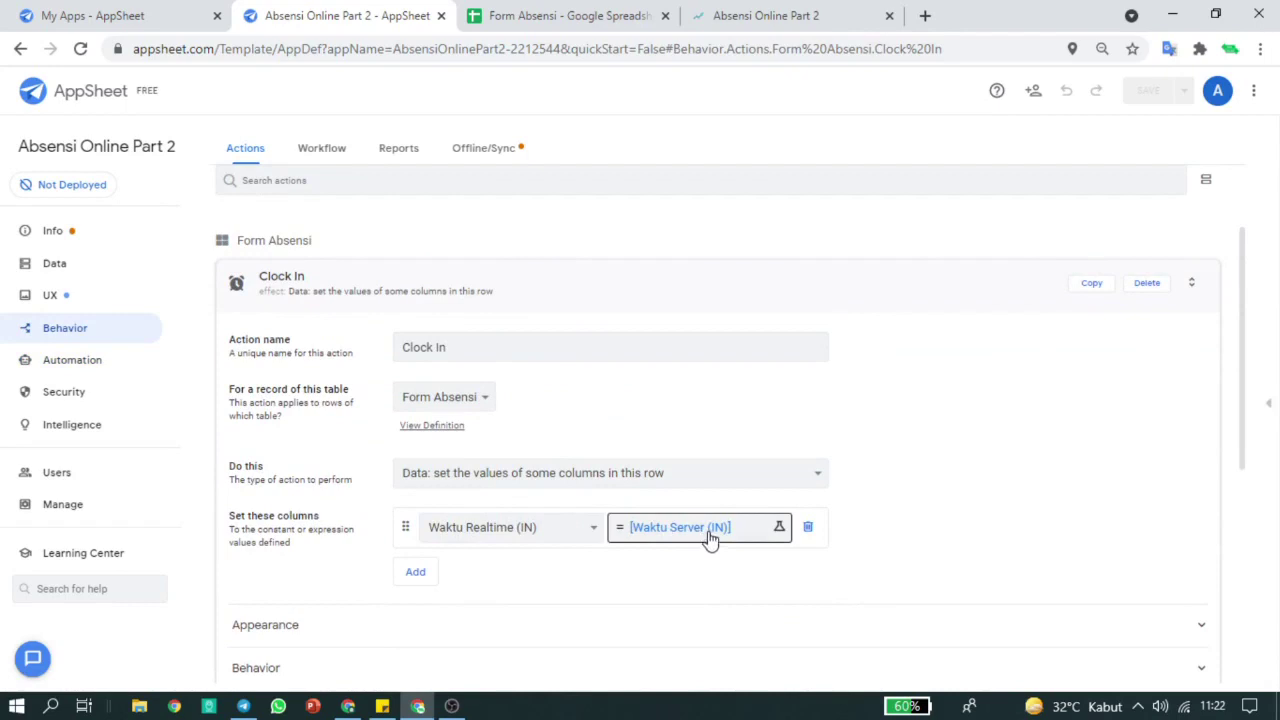
Check the realtime OUT, realtime IN and server IN time columns in the Form Absensi spreadsheet against the Clock In action in AppSheet.
click(535, 20)
click(827, 420)
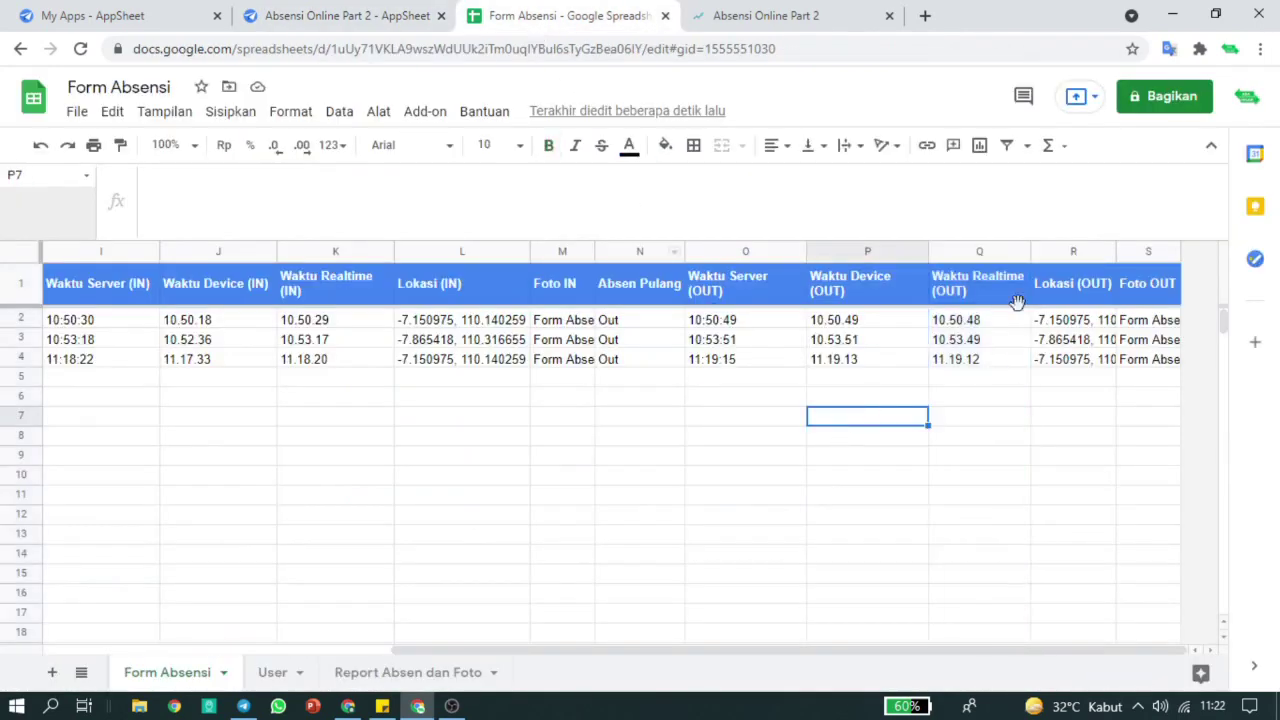
click(1020, 297)
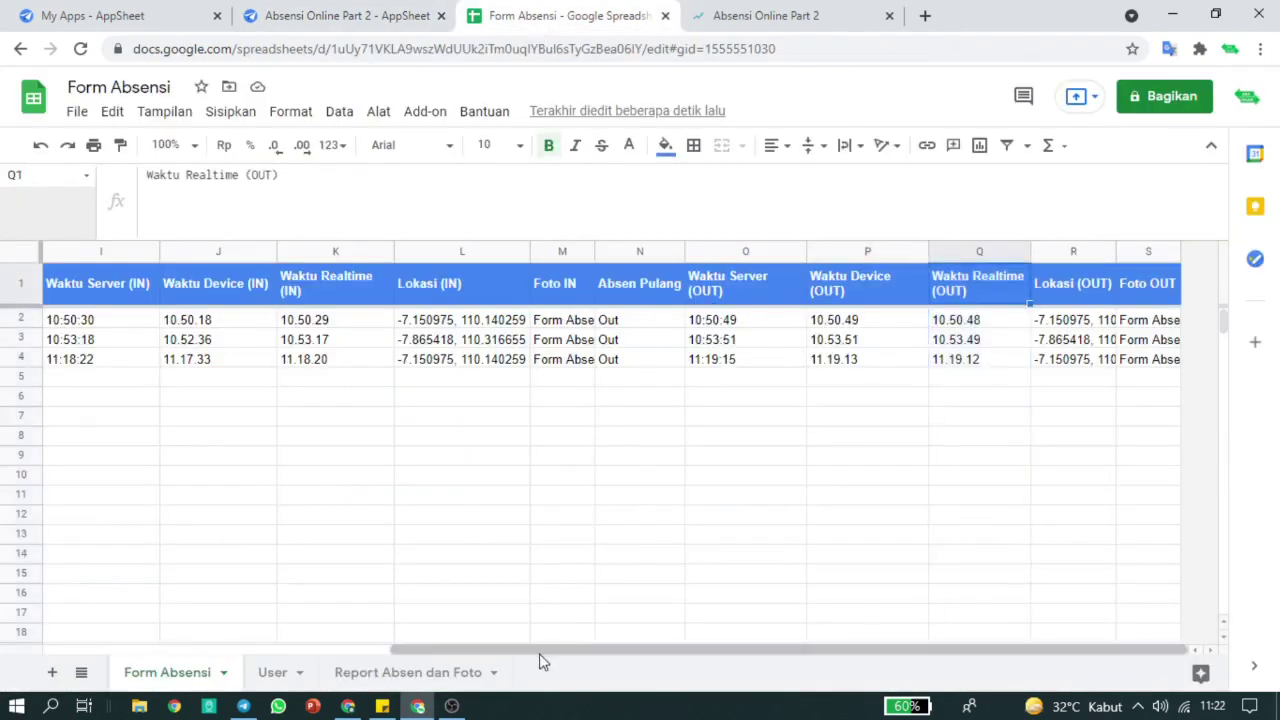
drag(543, 660, 448, 658)
click(514, 278)
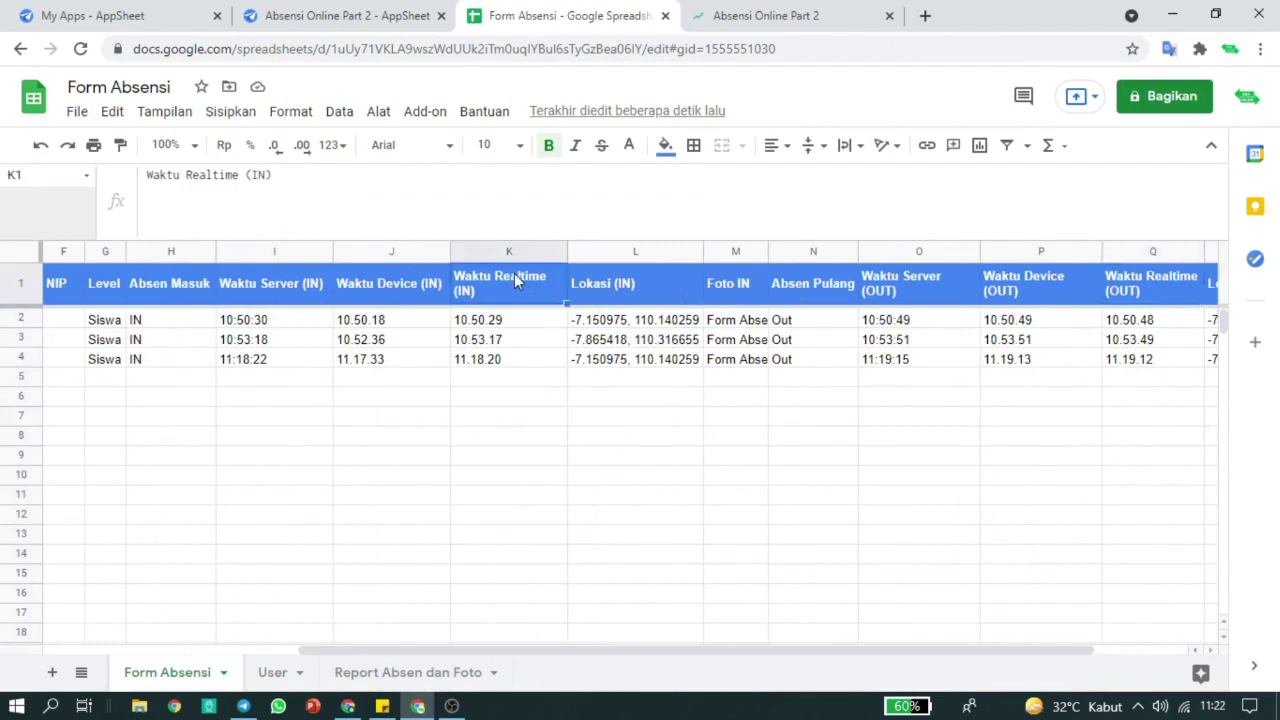
click(266, 285)
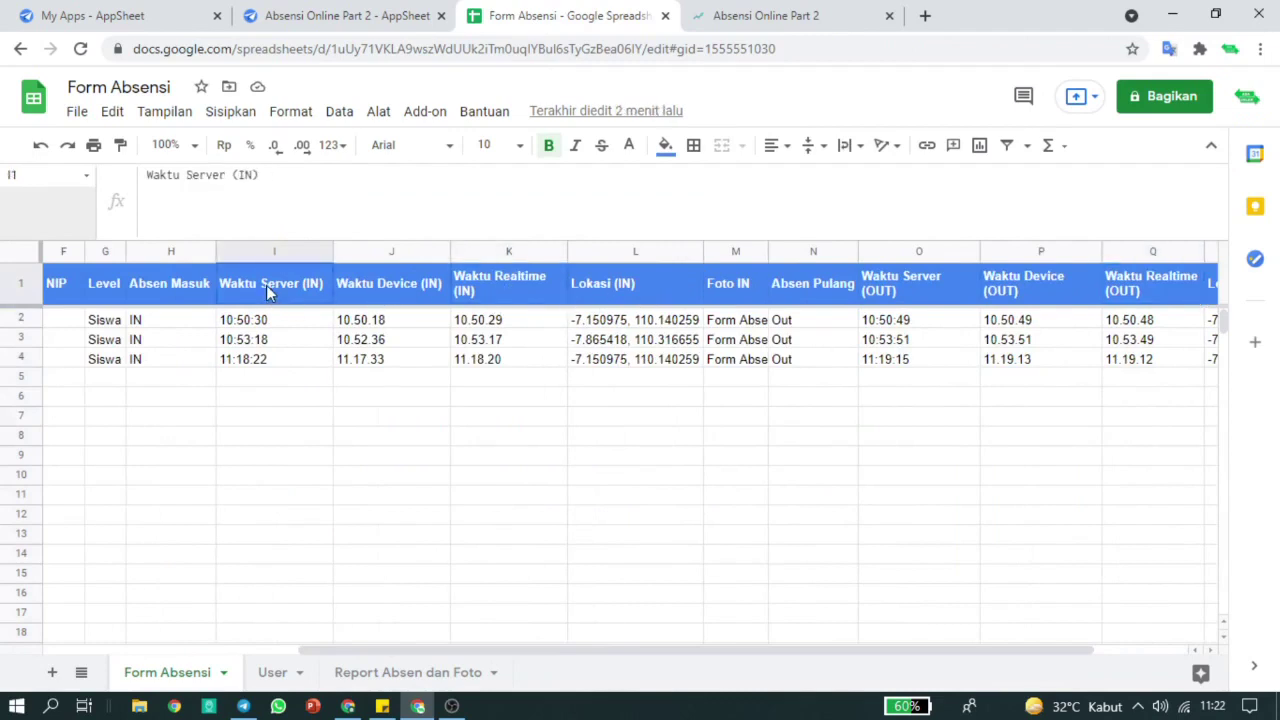
click(387, 12)
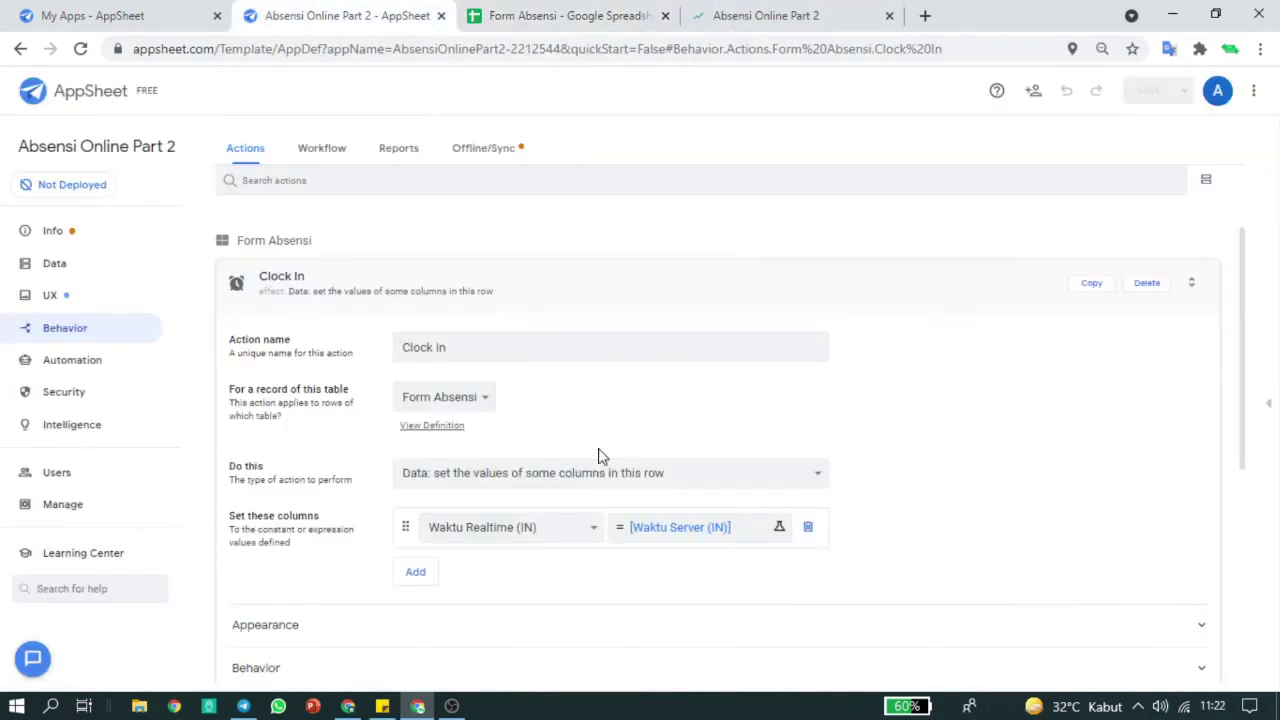
Switch back to the Form Absensi spreadsheet and set the Tanggal in row 4 to 31/07/2021.
click(598, 17)
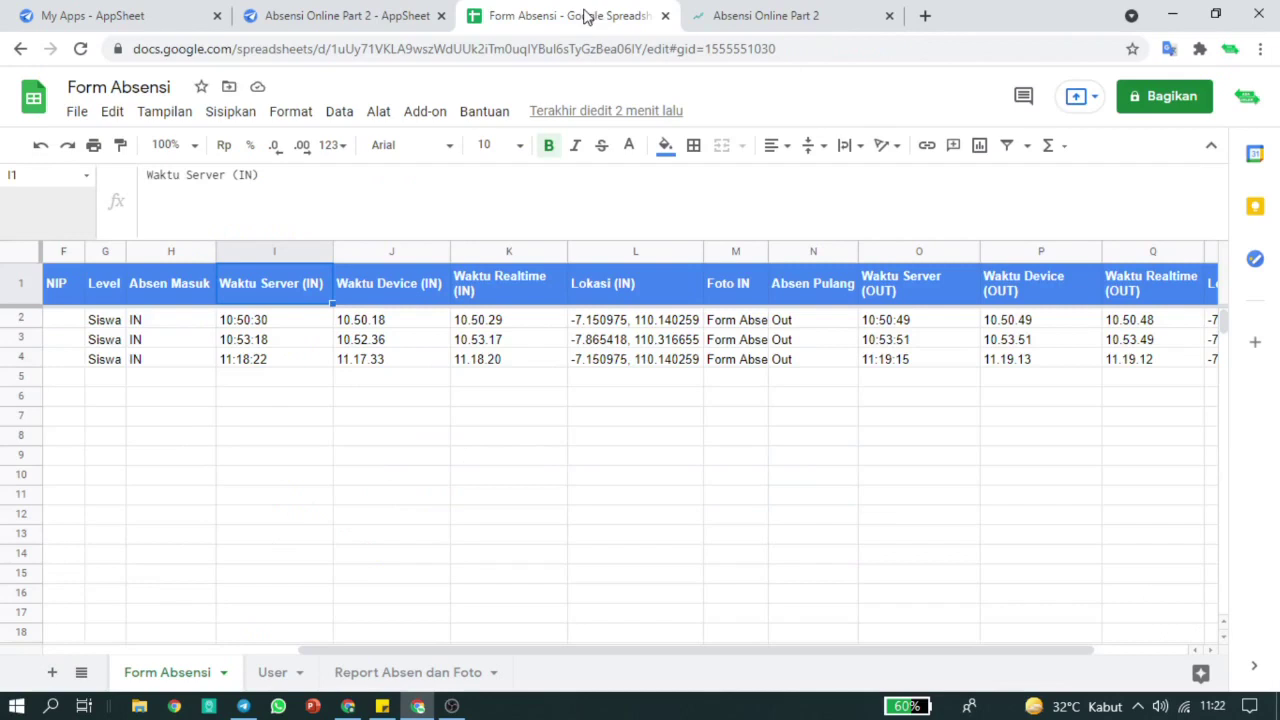
drag(354, 651, 197, 620)
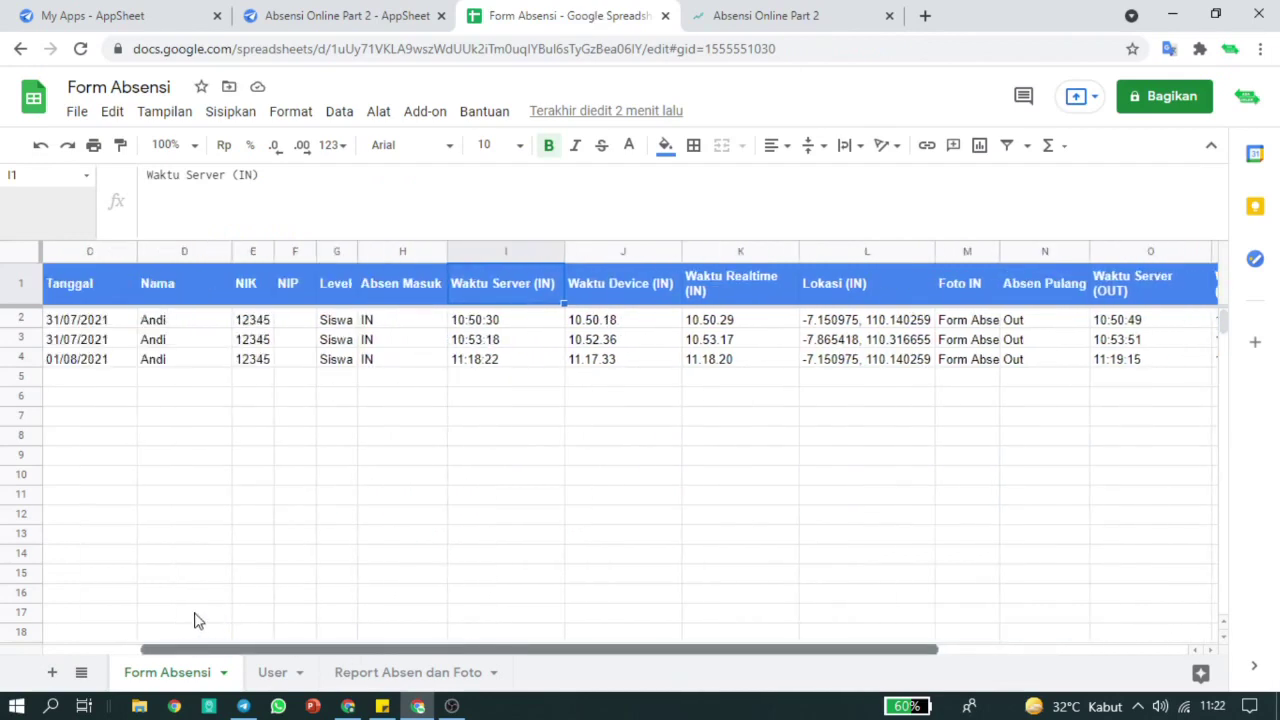
drag(265, 651, 170, 612)
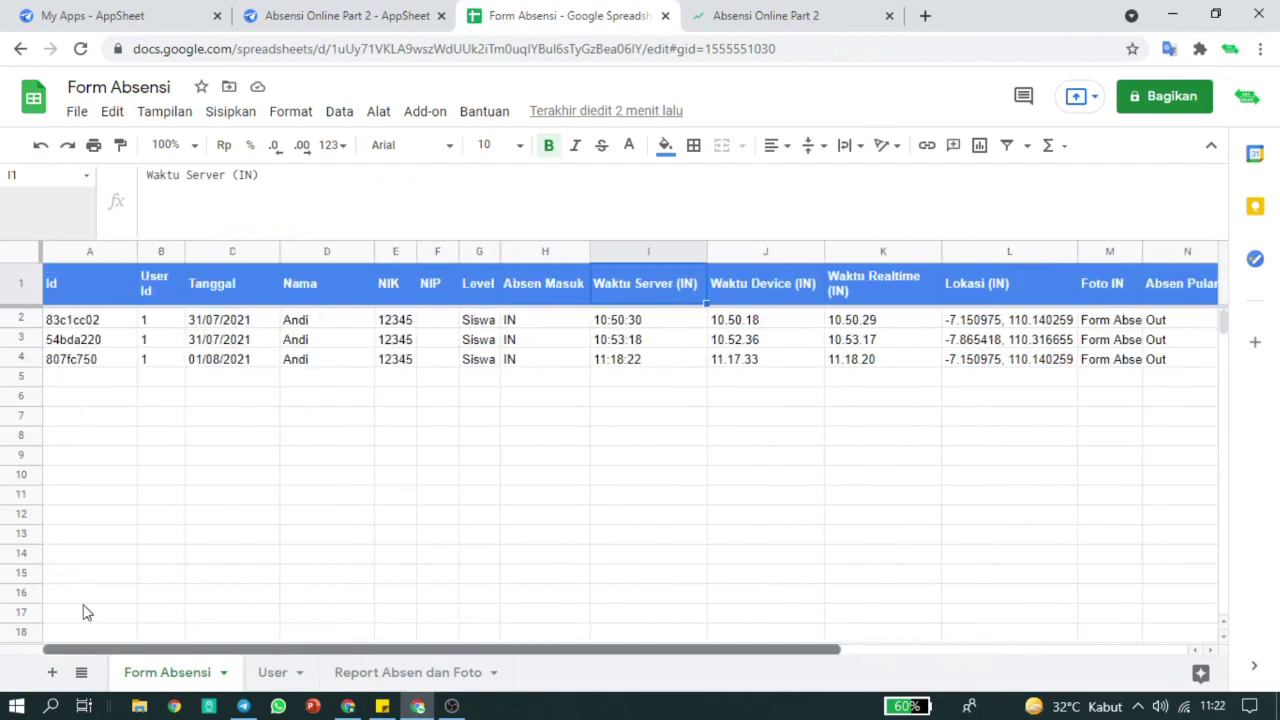
click(252, 368)
double_click(252, 368)
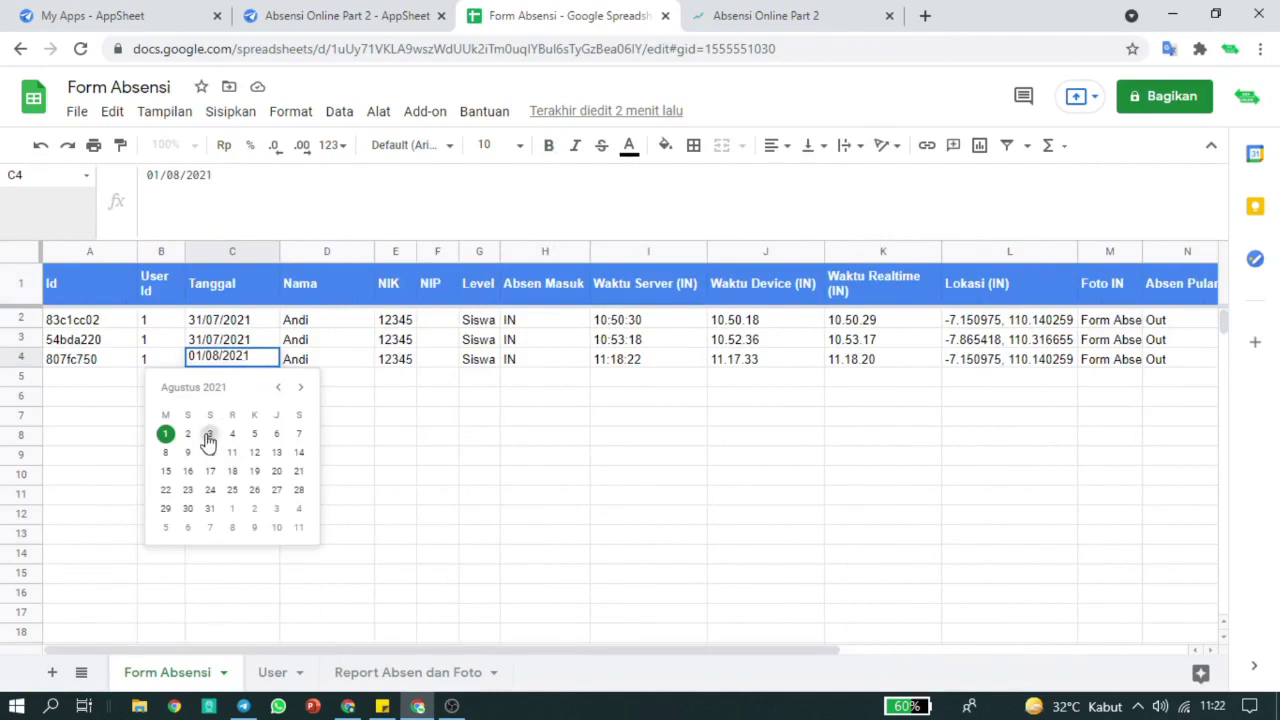
click(278, 387)
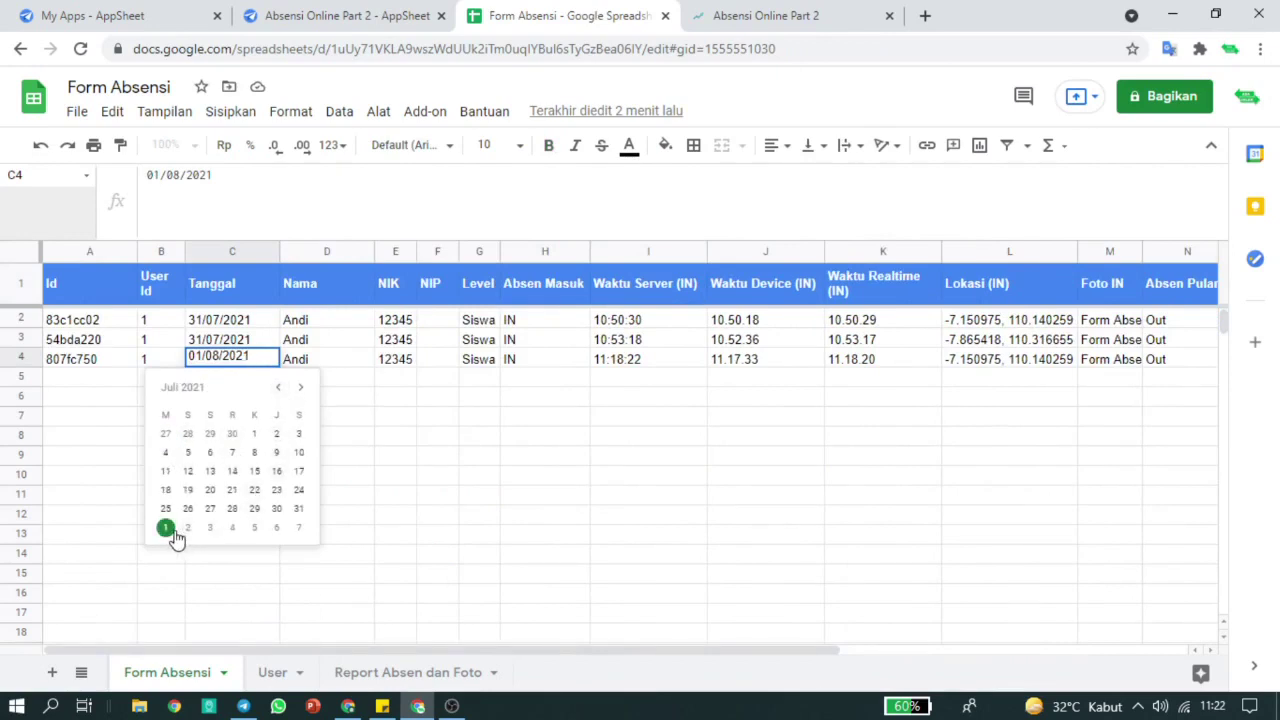
click(298, 510)
click(355, 478)
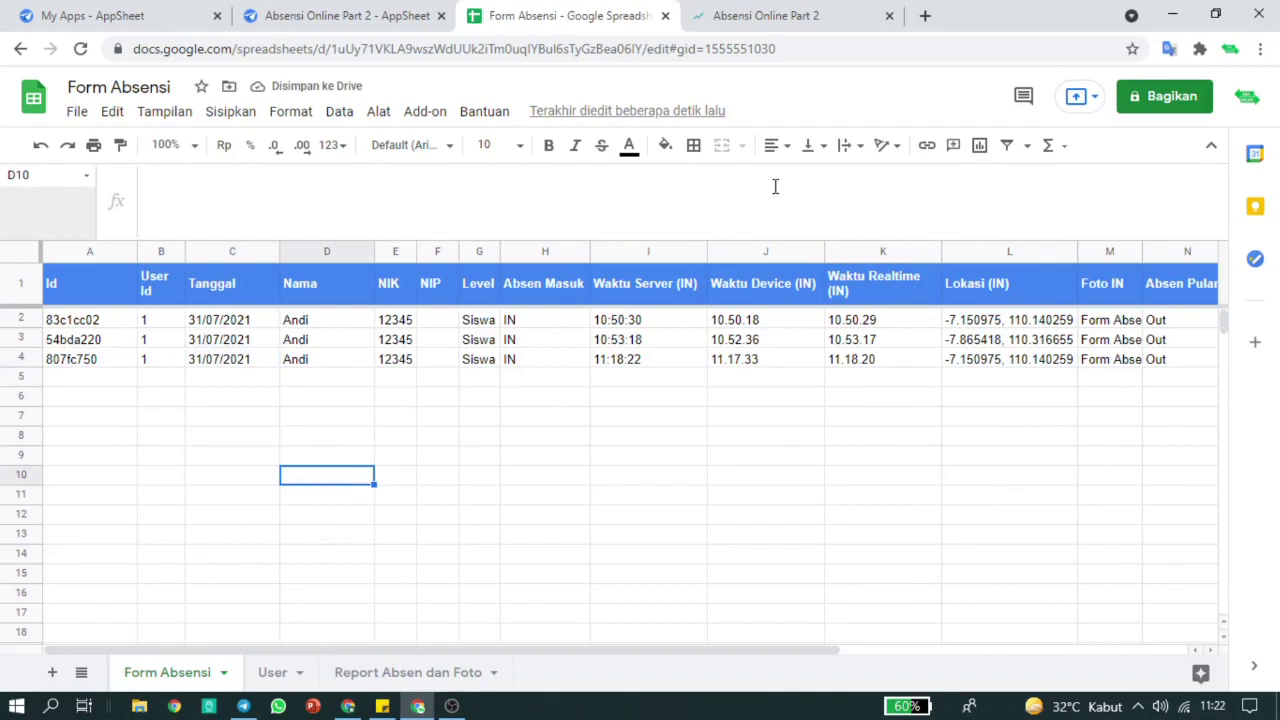
Switch to the Absensi Online Part 2 app, sync its data, and return to the Absensi page.
click(798, 18)
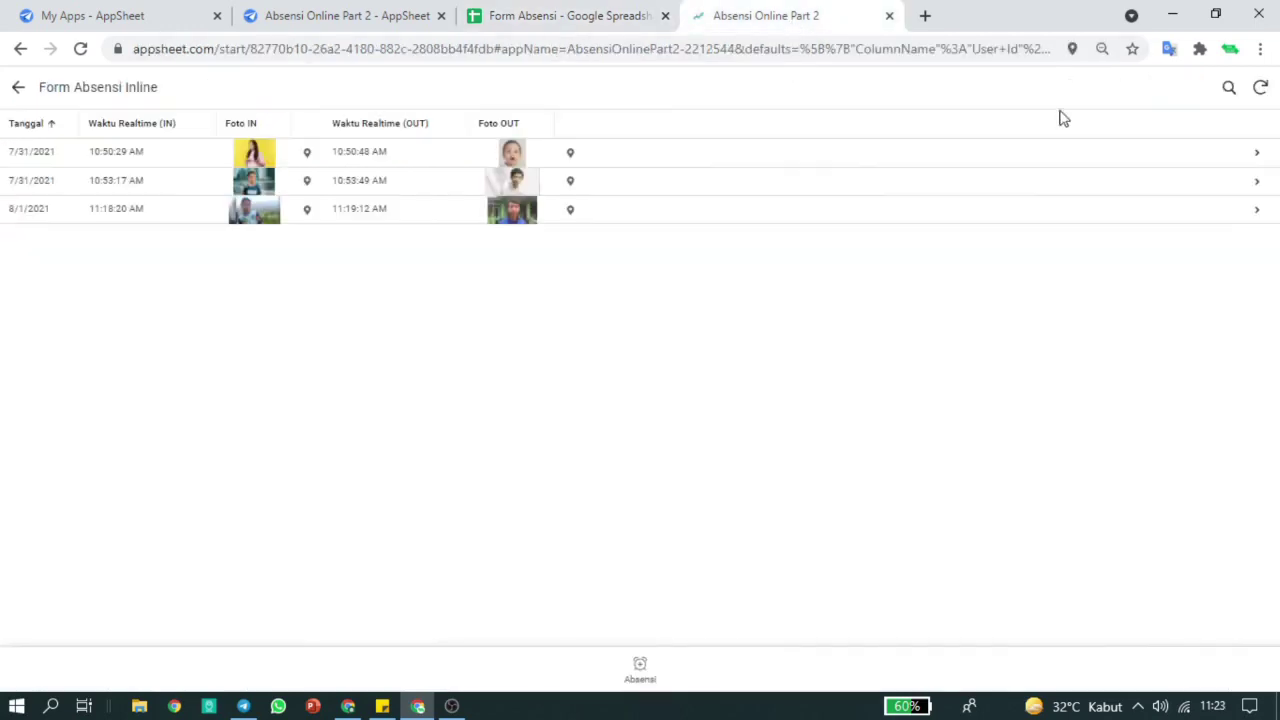
click(1260, 88)
click(651, 676)
Open a new IN check-in form from the Absensi page and choose IN for Absen Masuk.
click(394, 168)
click(771, 409)
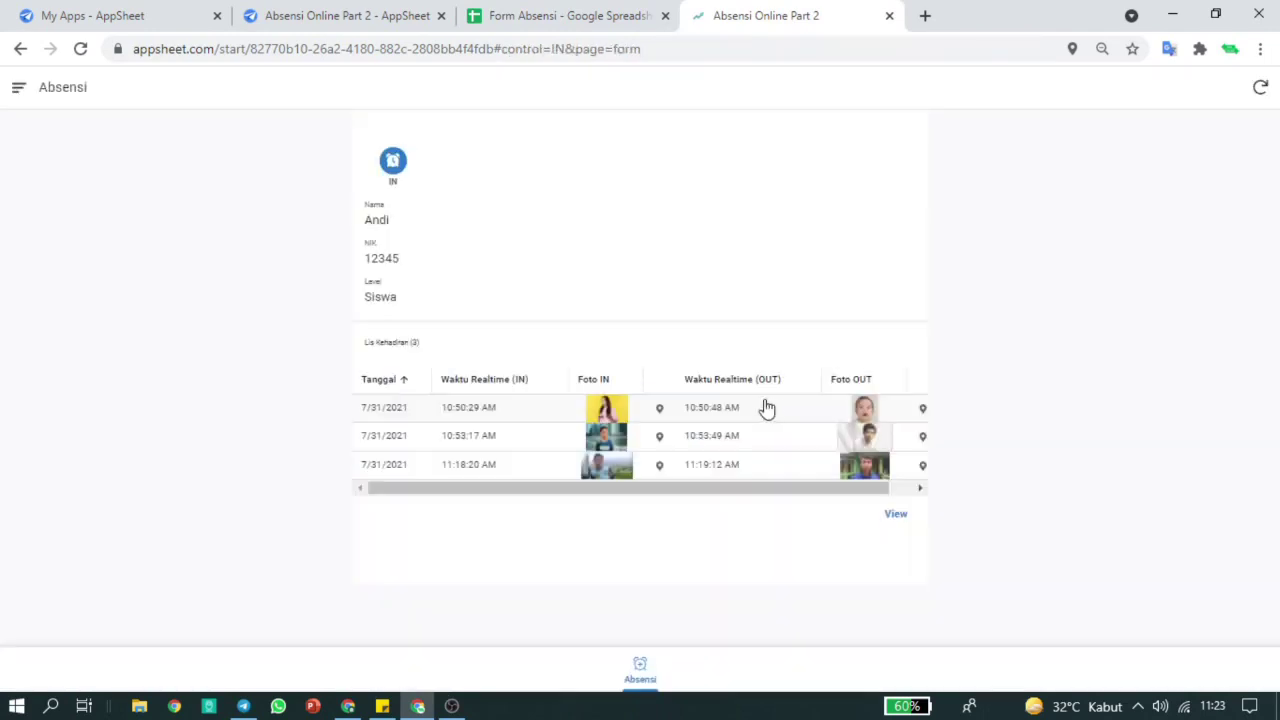
scroll(611, 360, down, 2)
scroll(613, 355, down, 1)
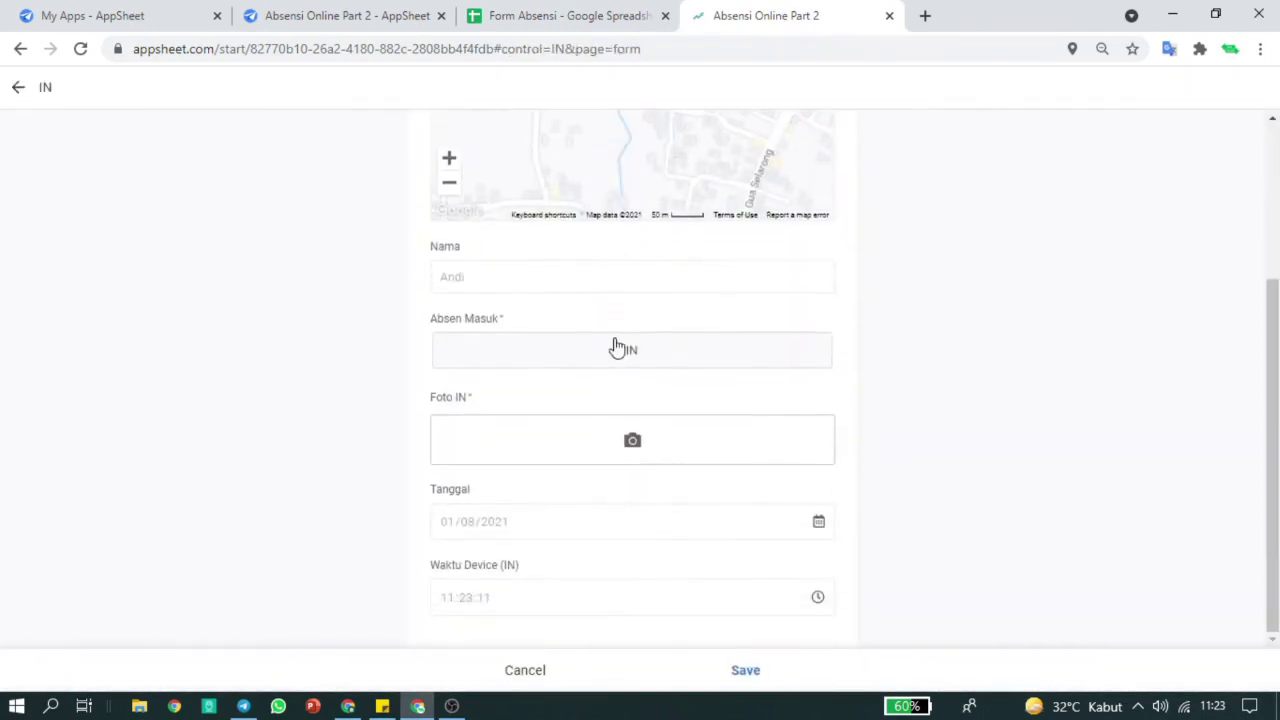
click(628, 360)
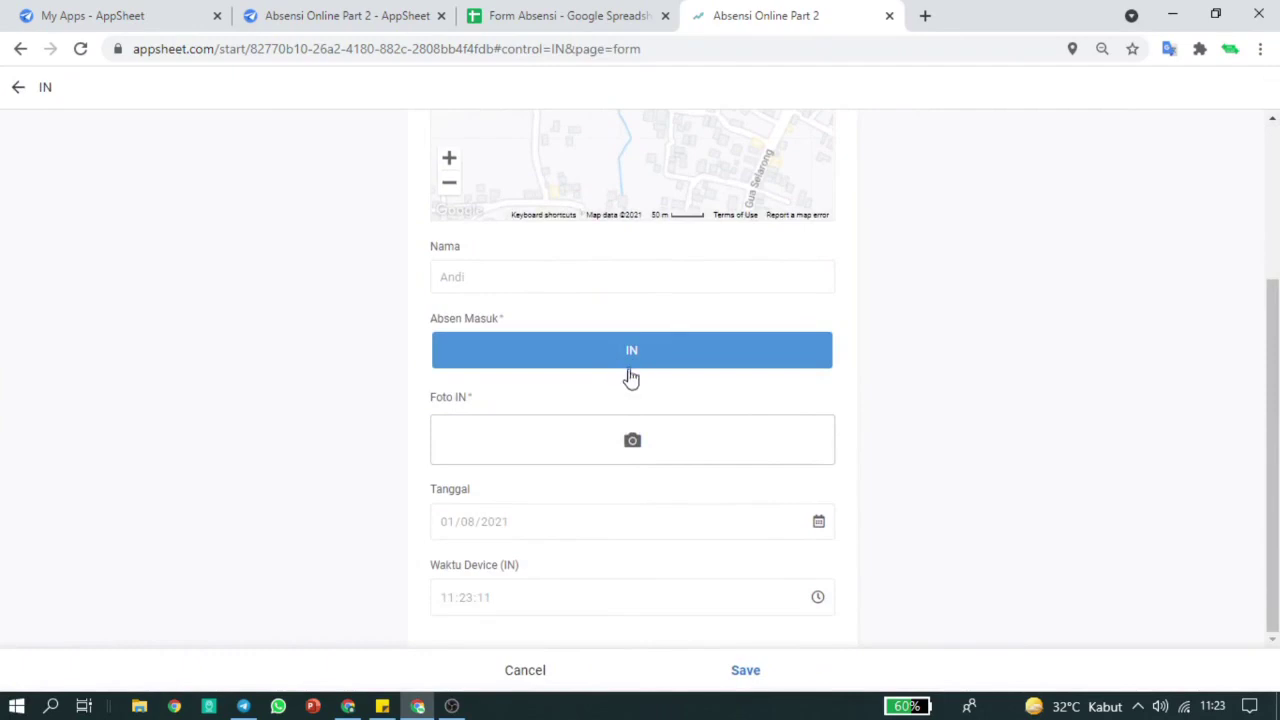
Switch to the AppSheet editor, review the Clock In action's settings, and look over the Clock In bot under Automation.
click(358, 14)
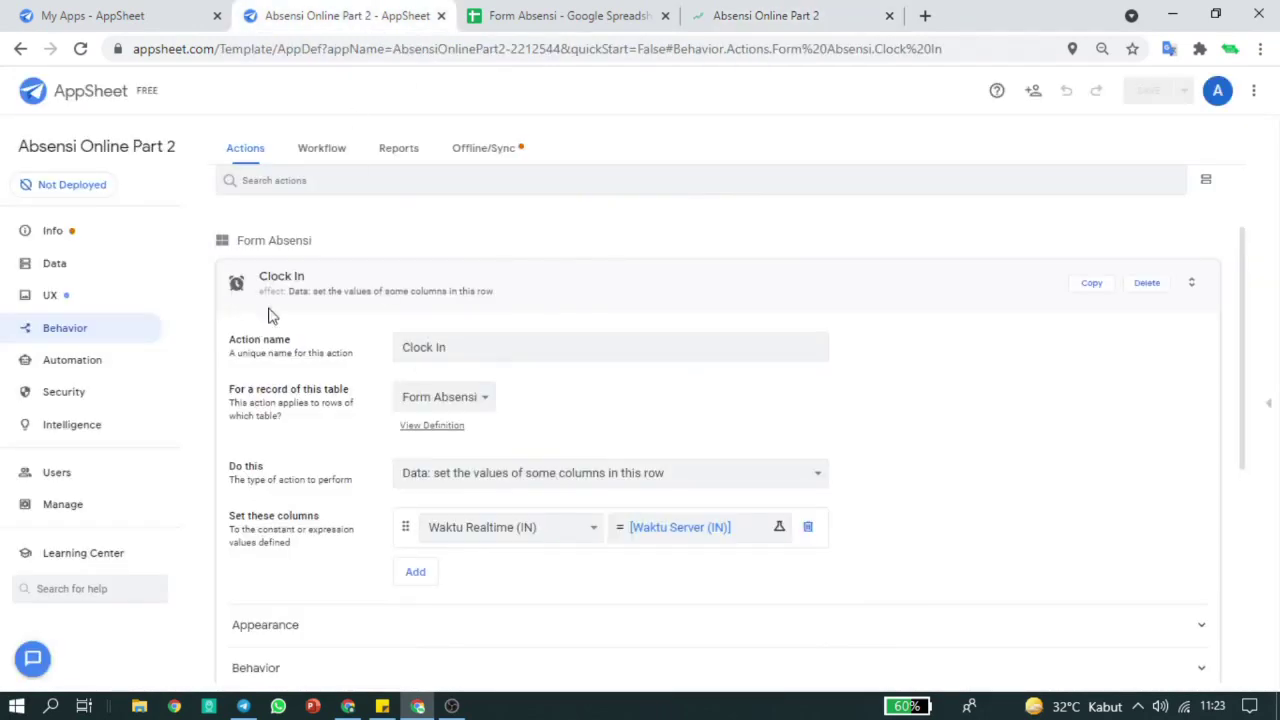
scroll(383, 400, down, 2)
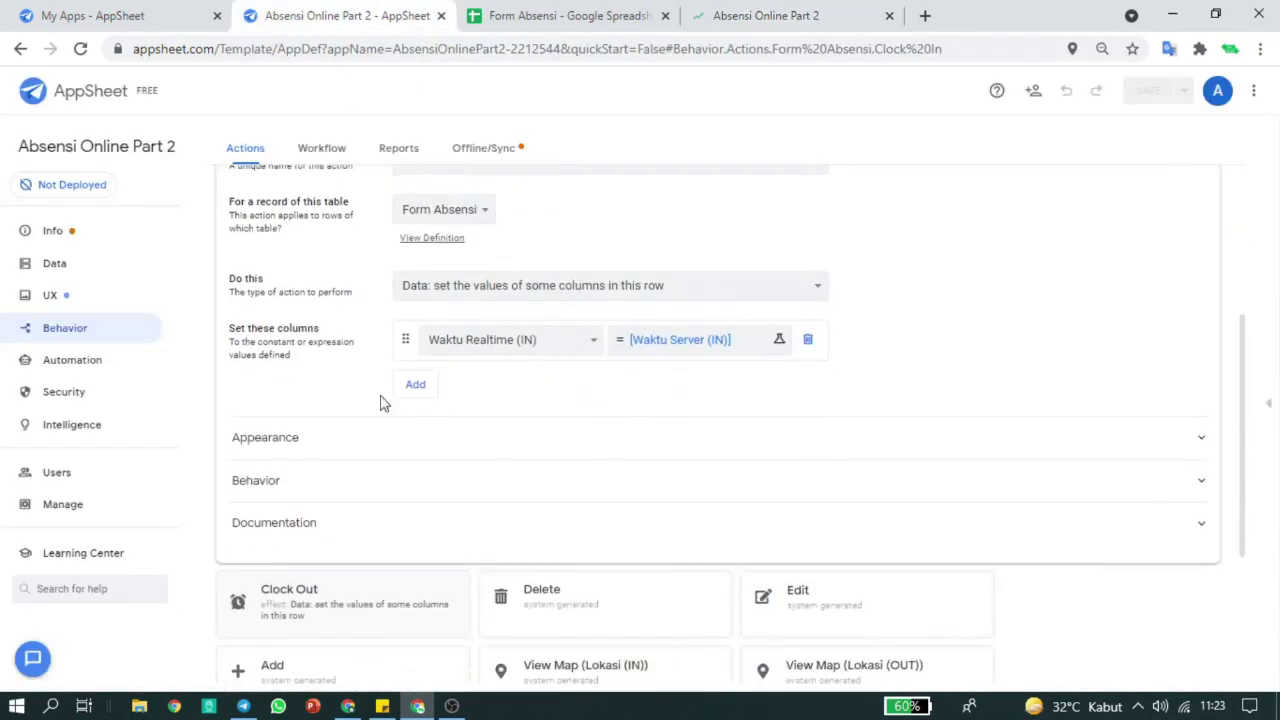
click(91, 363)
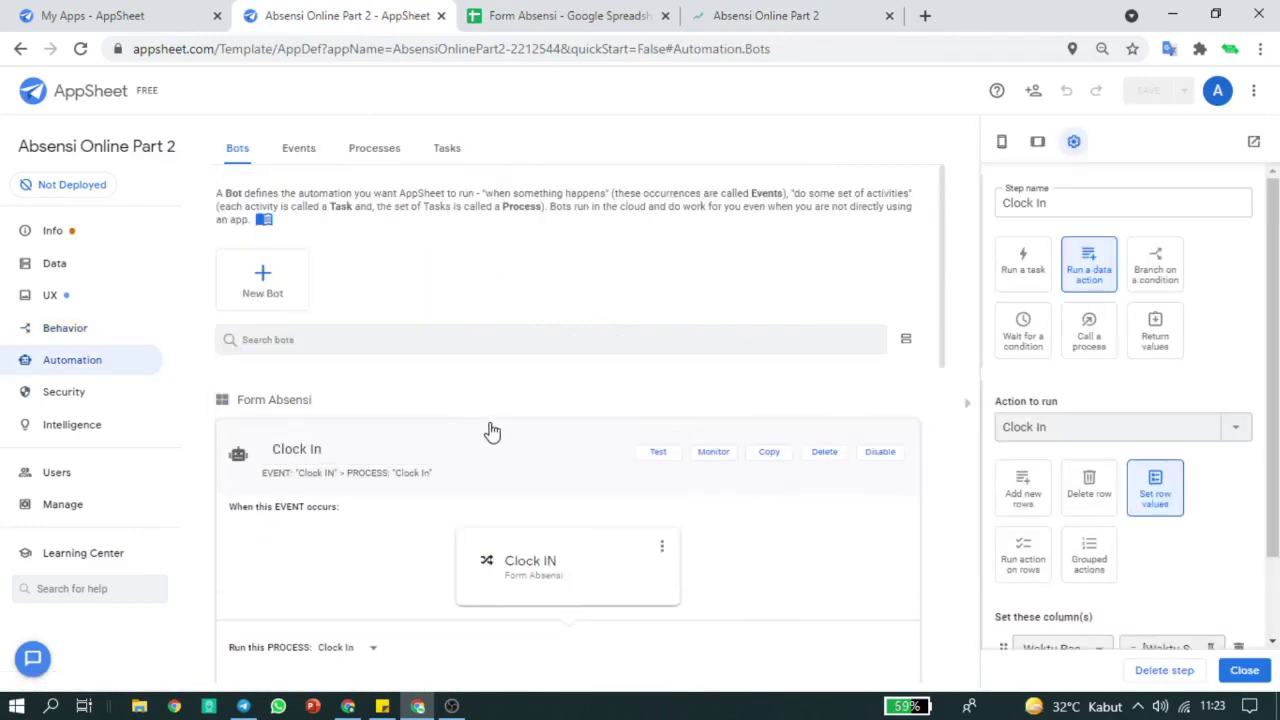
scroll(491, 435, down, 2)
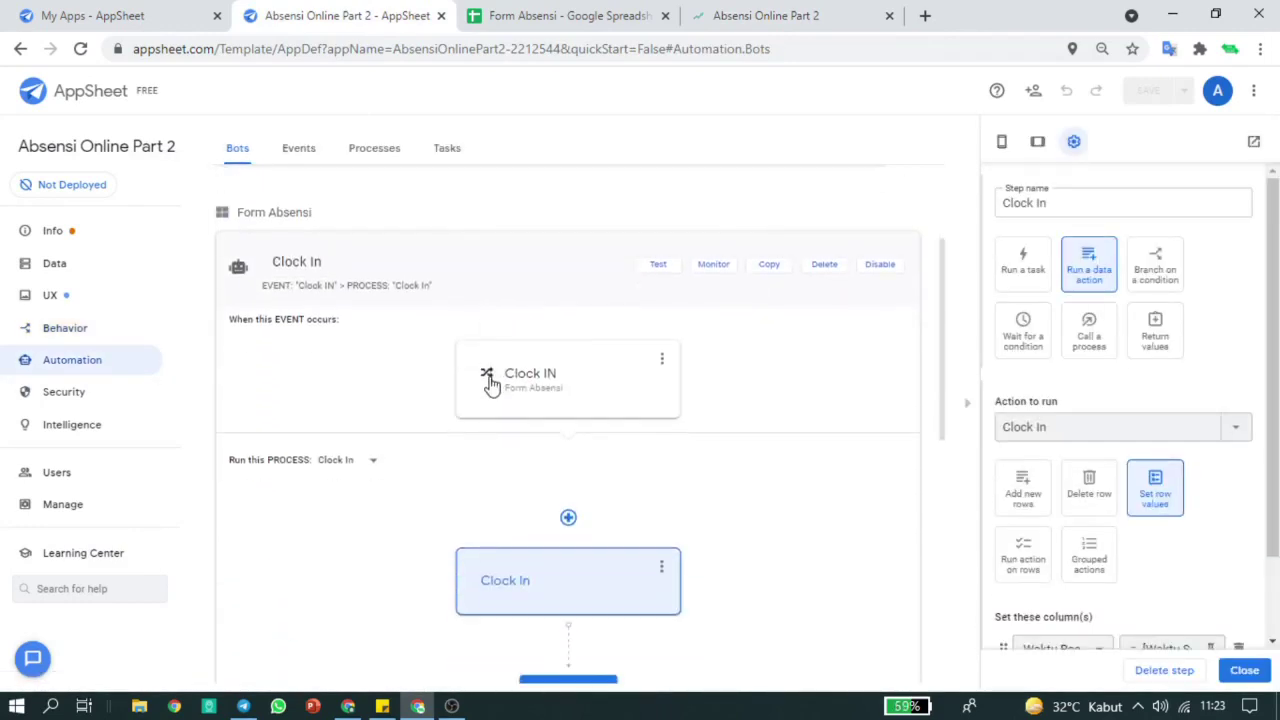
Open the Clock IN automation event and examine its event type, table, condition and data change type.
click(306, 157)
click(417, 434)
scroll(517, 360, down, 5)
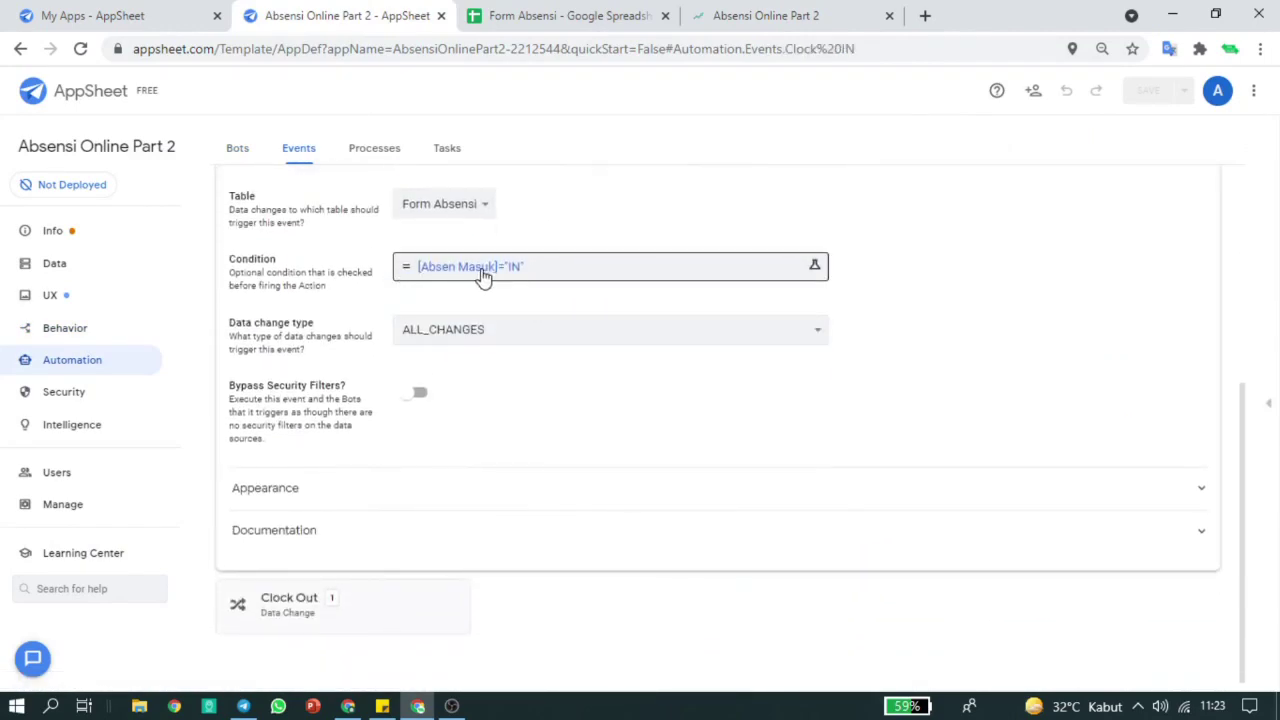
scroll(520, 278, up, 3)
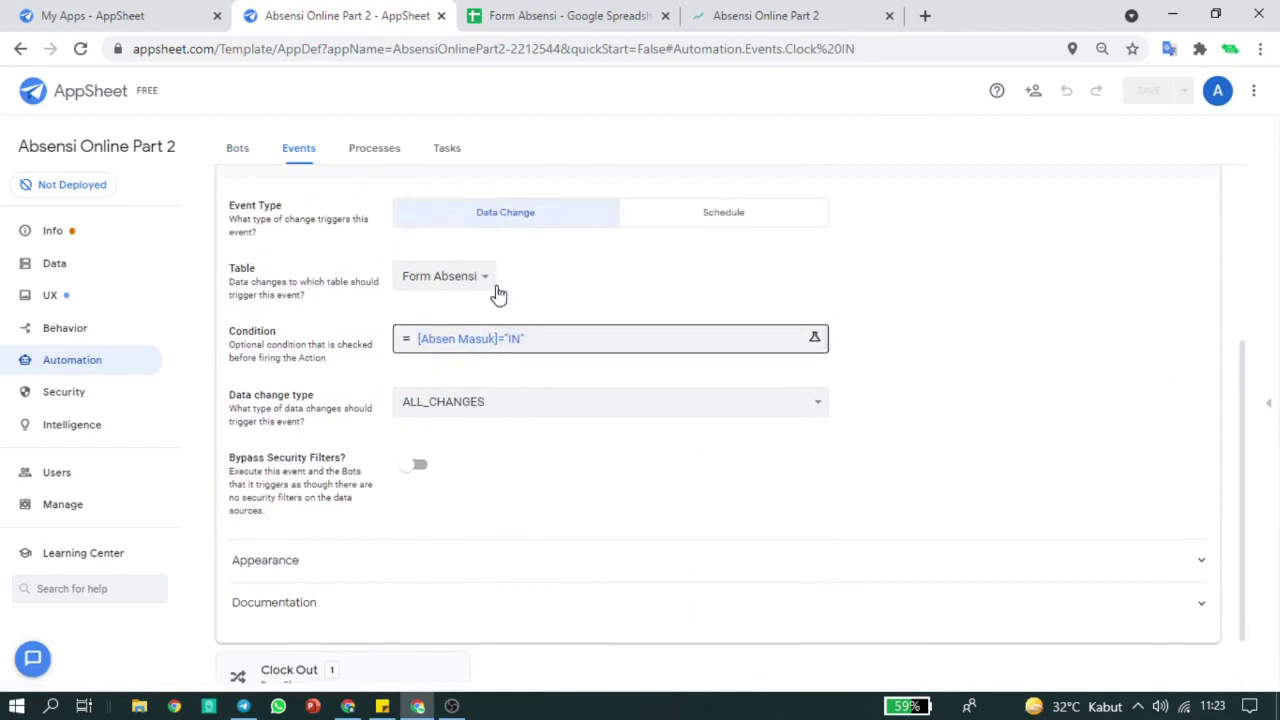
click(367, 332)
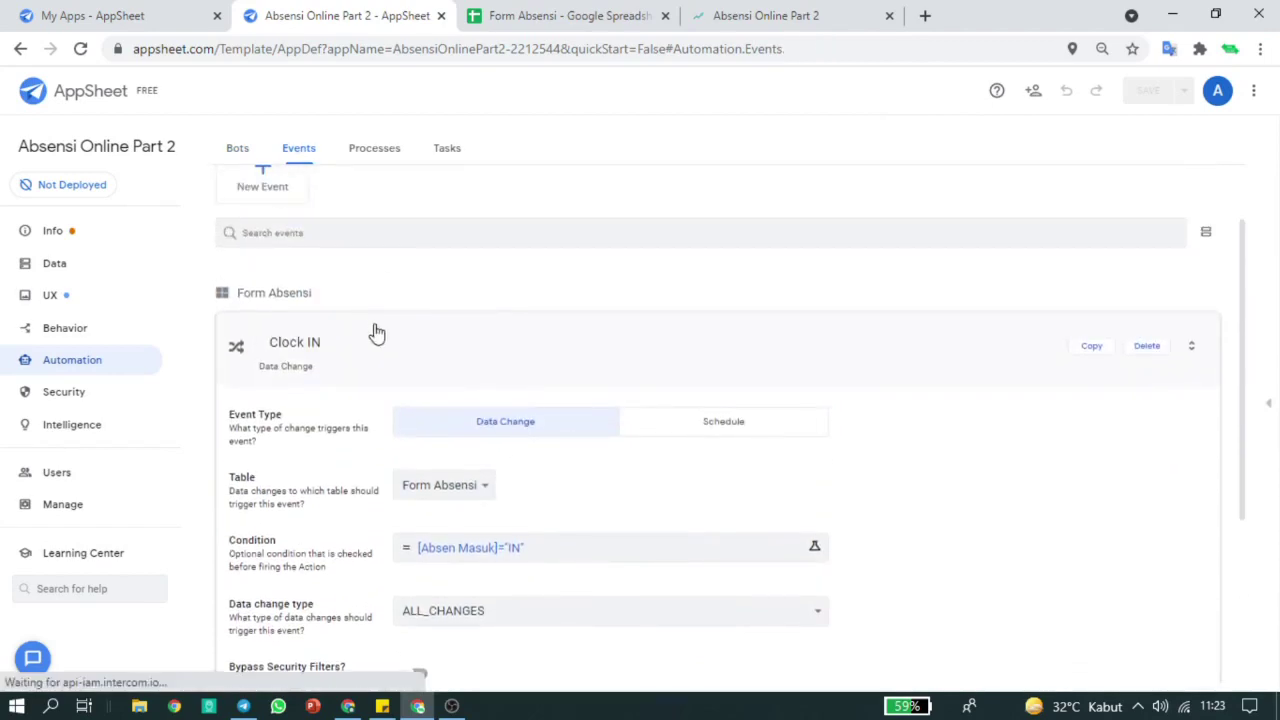
Open the Clock In process, examine which column its data action sets and from which expression, and compare it with the open IN form.
click(372, 155)
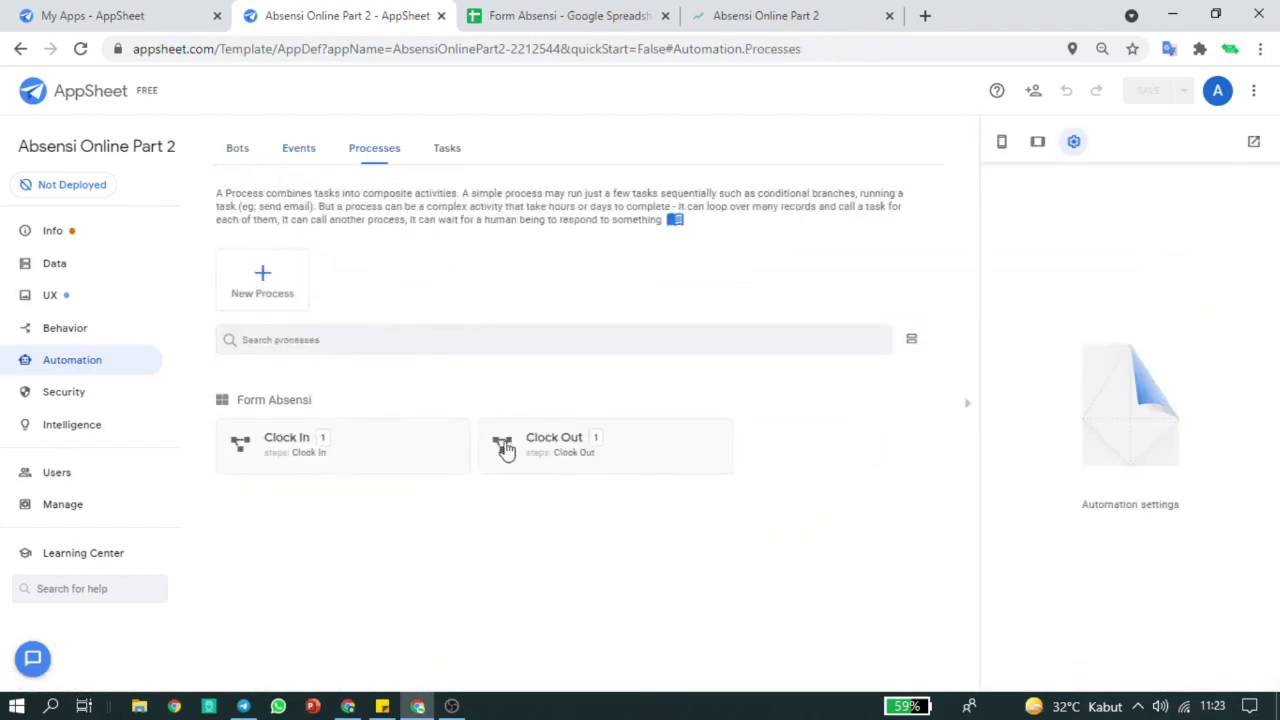
click(460, 440)
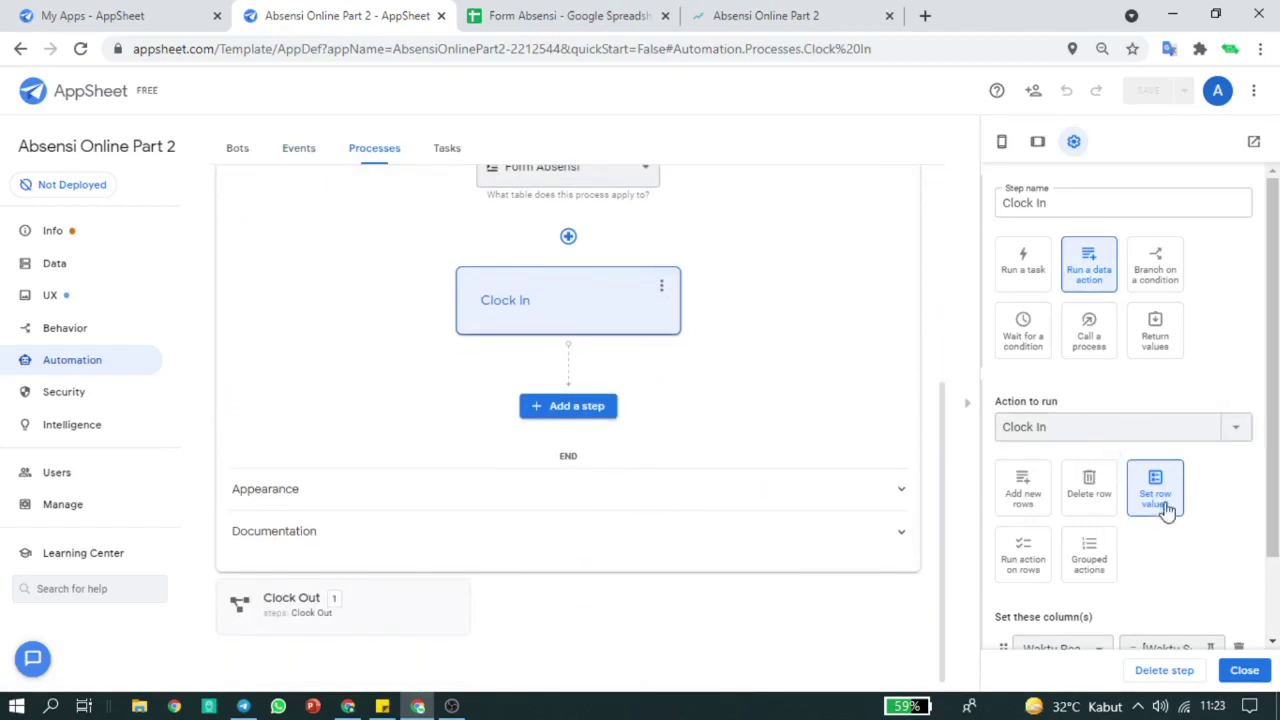
scroll(1228, 462, down, 2)
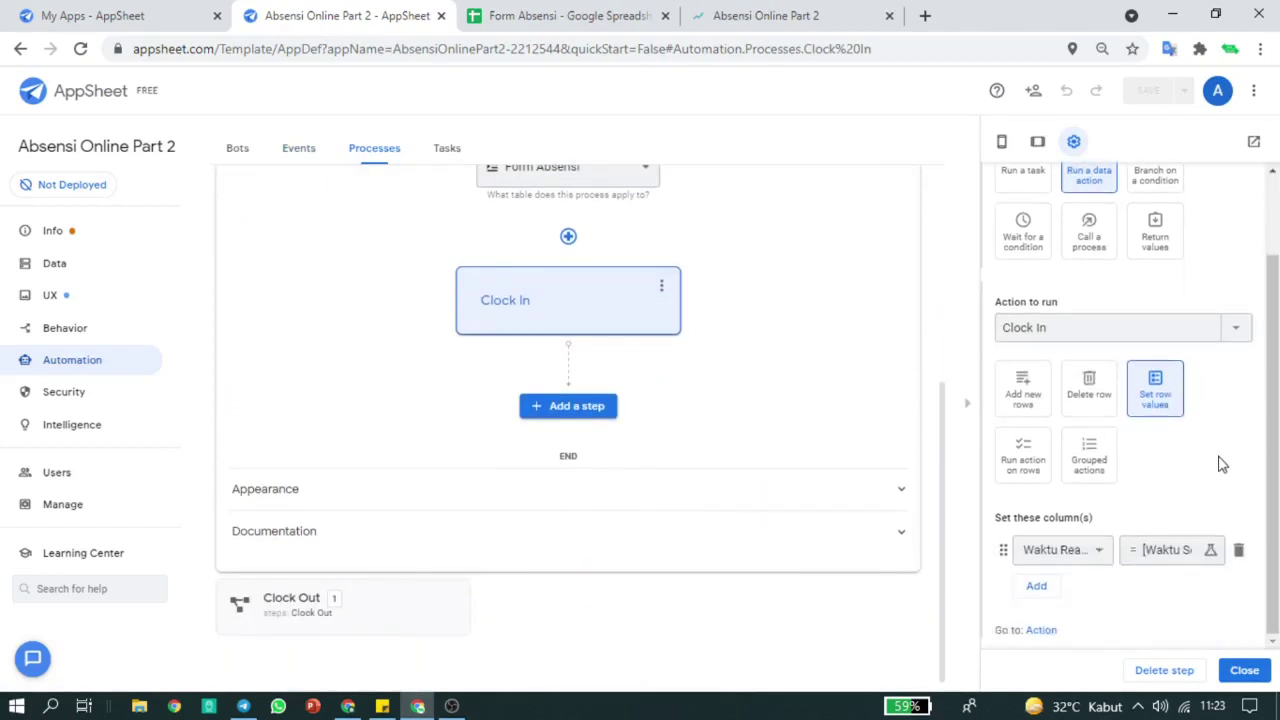
click(1101, 552)
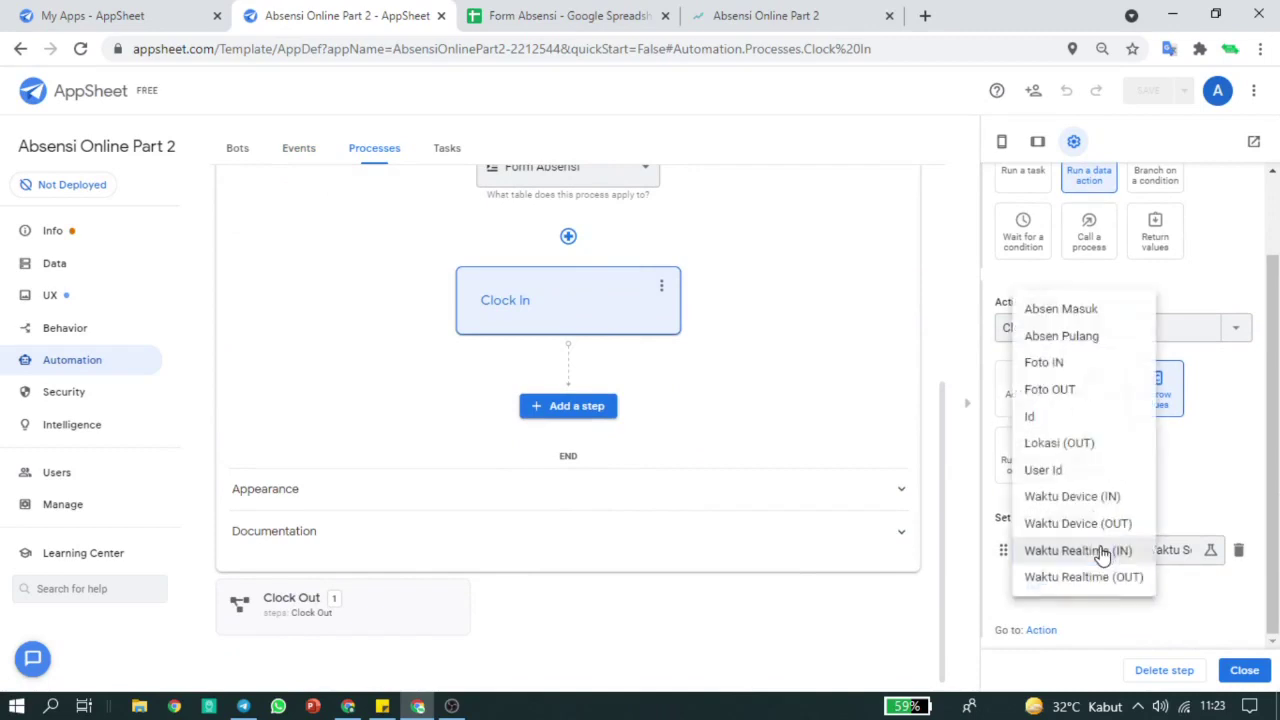
click(1177, 551)
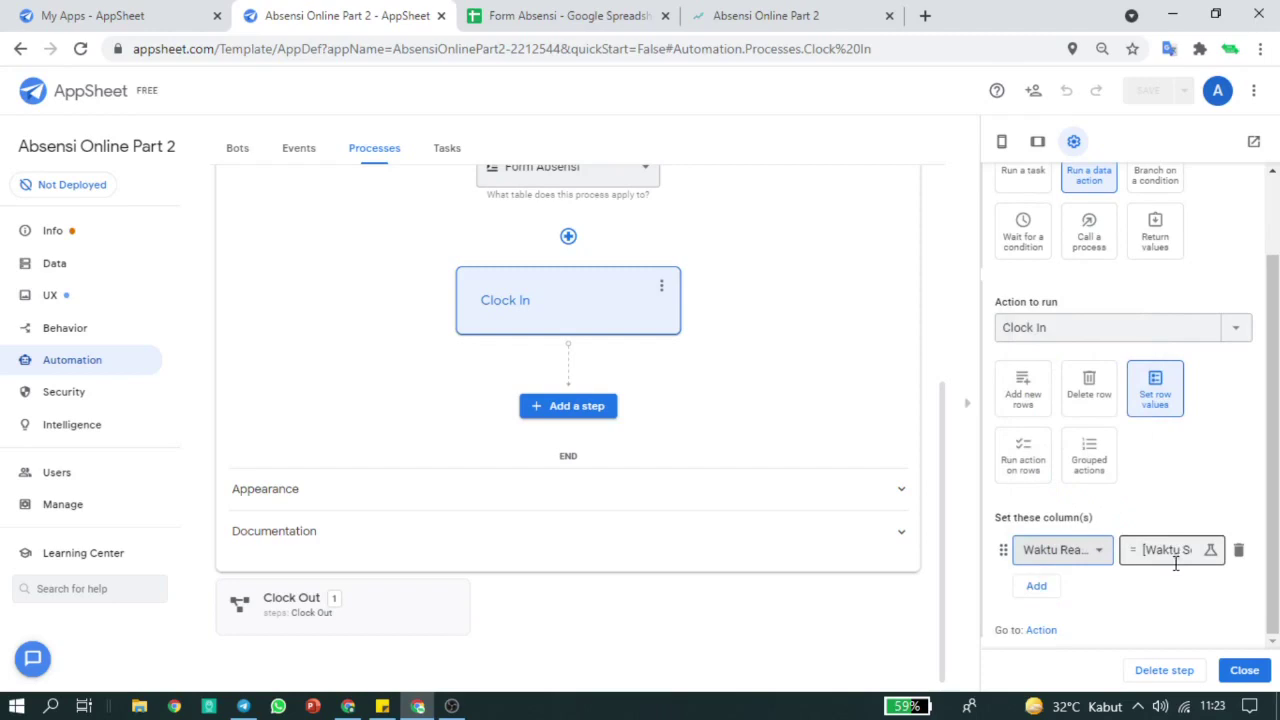
click(766, 15)
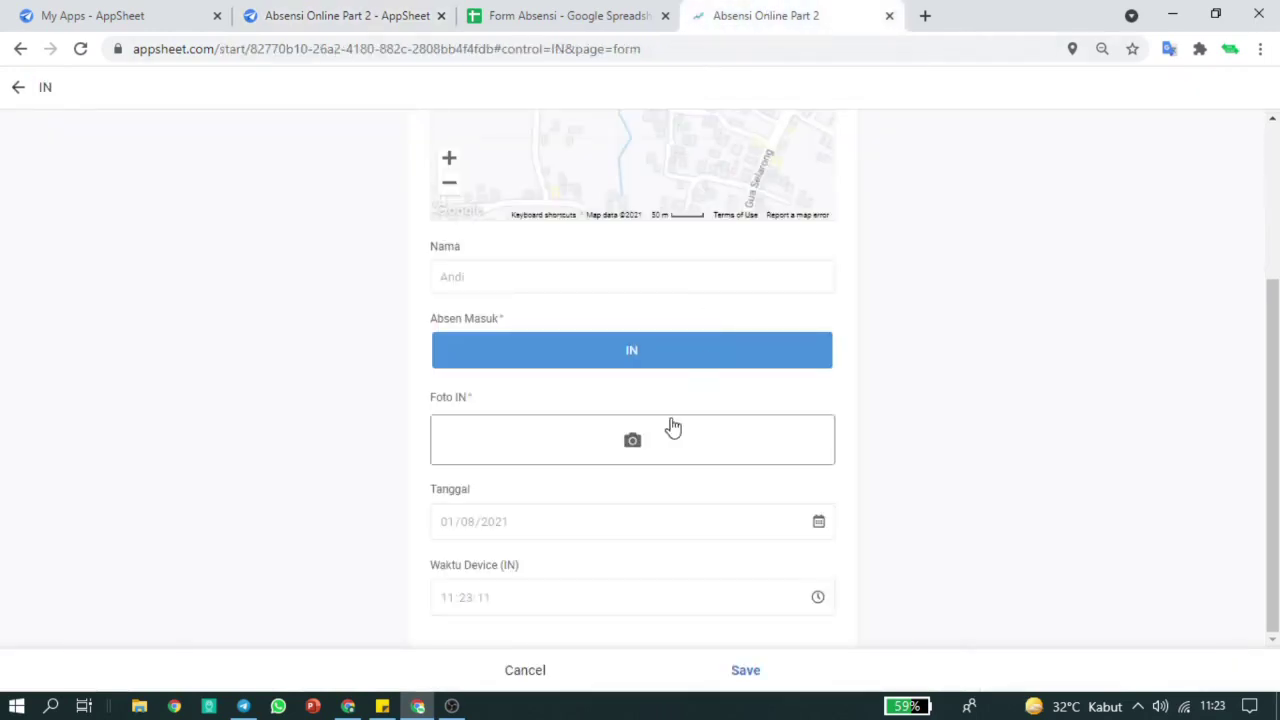
click(355, 17)
Look at the Clock Out process, and examine the condition that triggers the Clock Out event.
scroll(295, 290, up, 5)
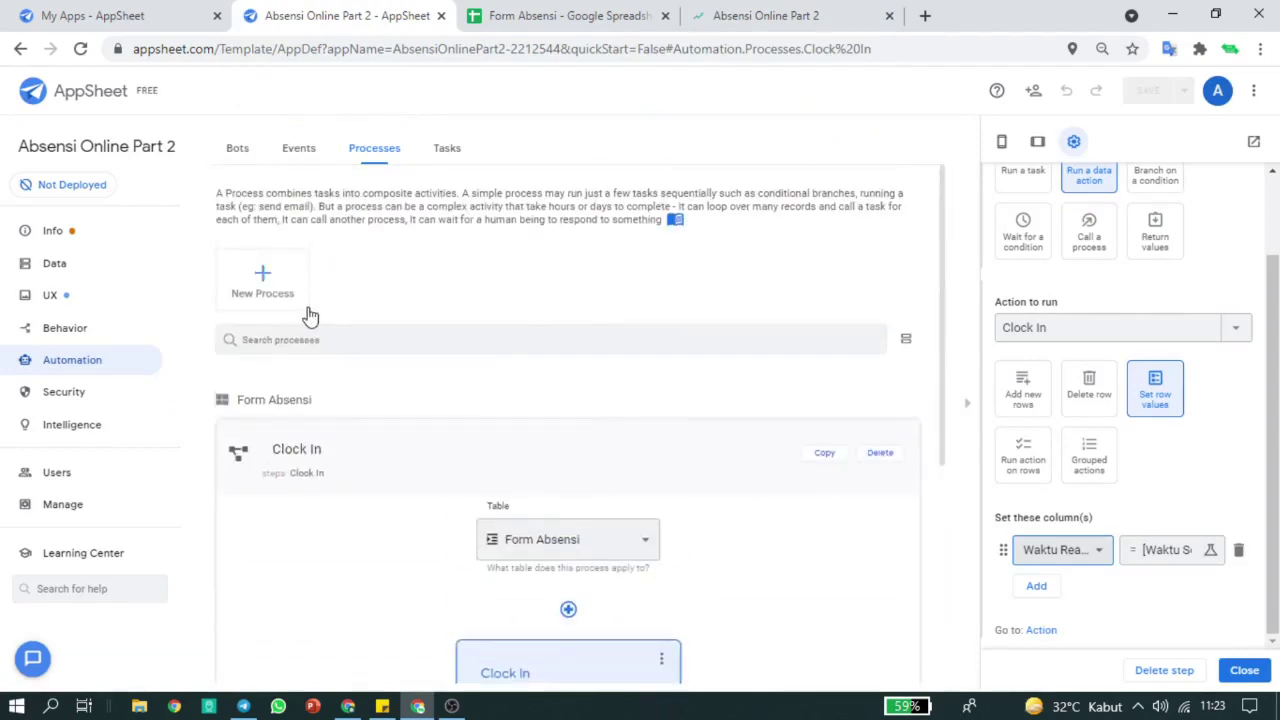
click(315, 435)
click(563, 468)
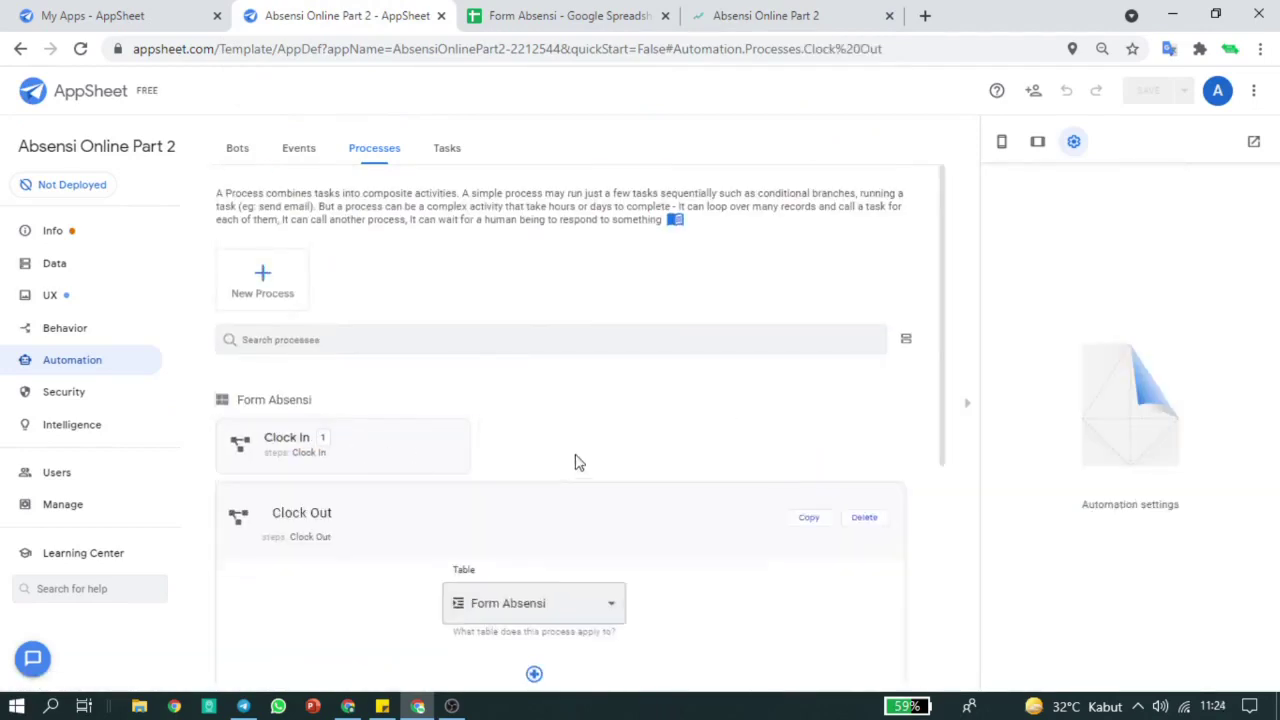
click(300, 150)
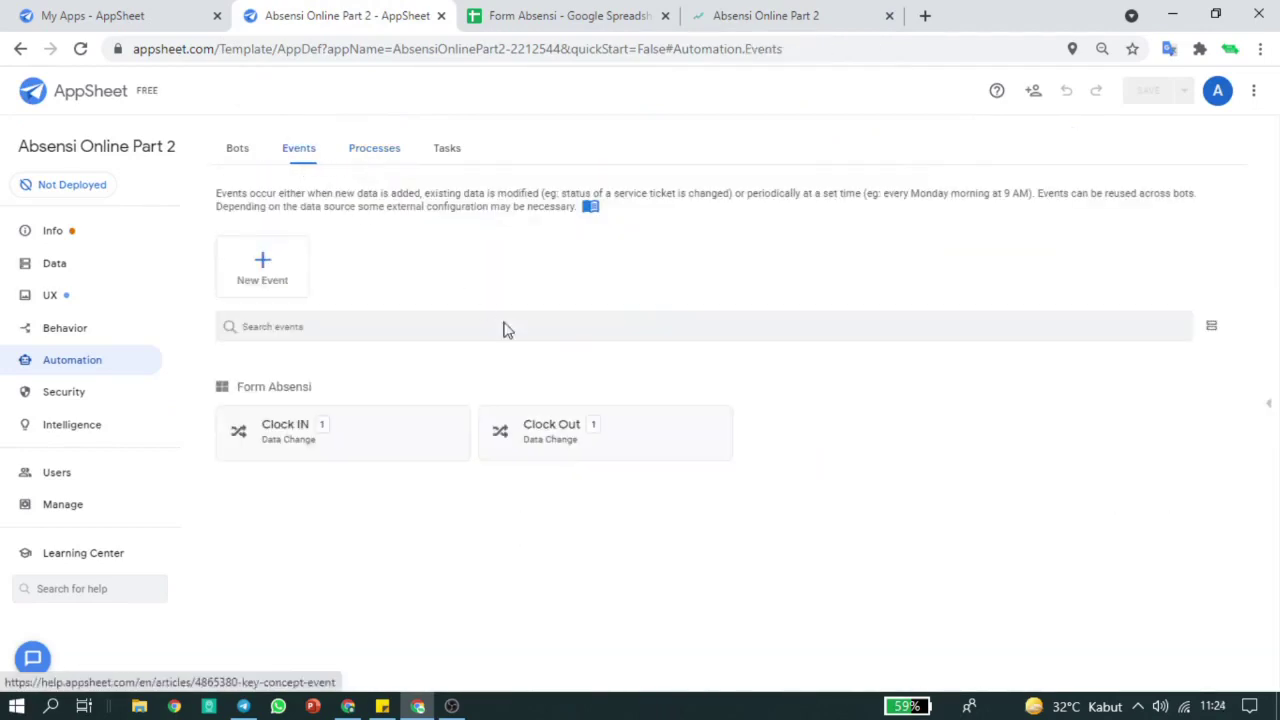
click(597, 443)
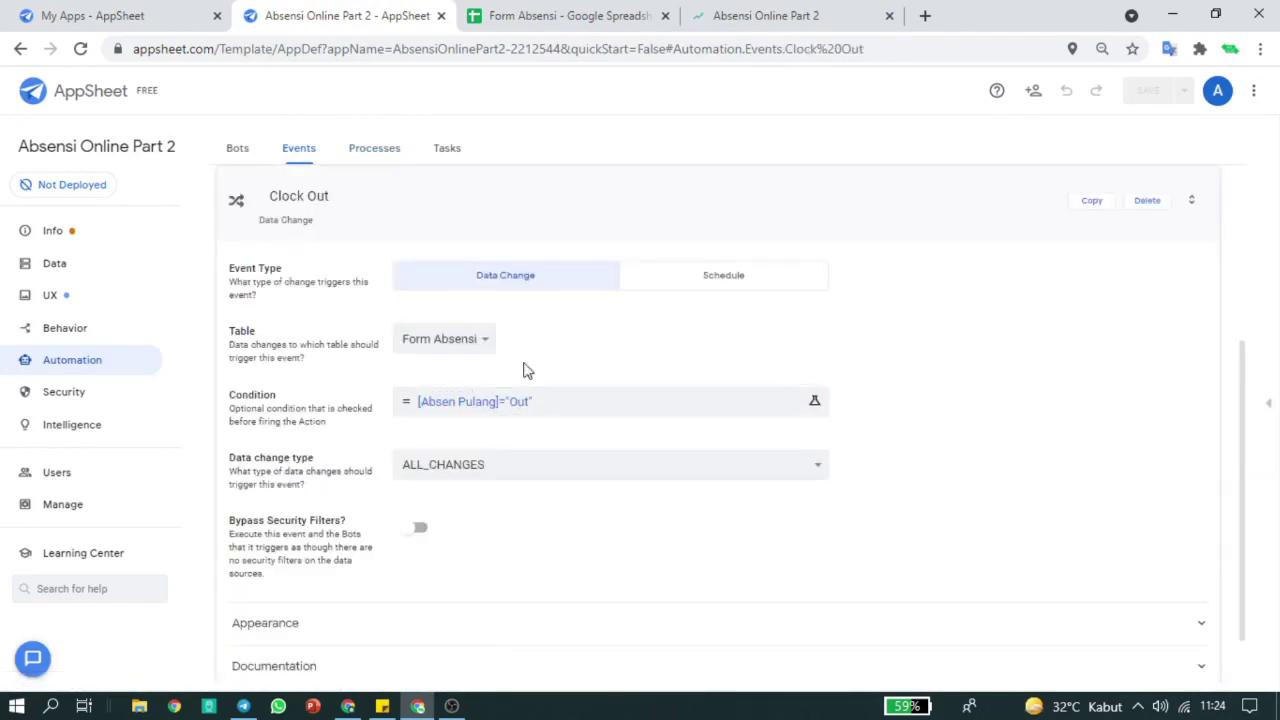
click(410, 183)
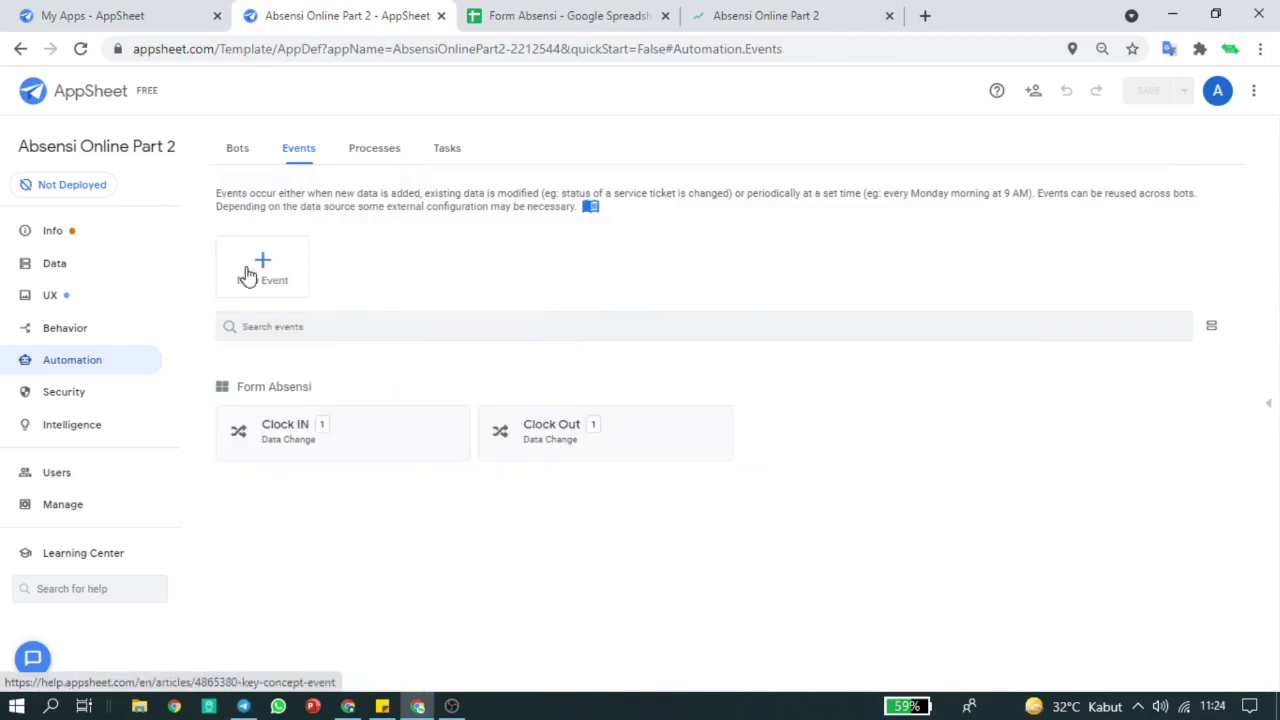
Open the column definitions of the Form Absensi table and examine the Editable_If expression of Waktu Device (IN).
click(71, 277)
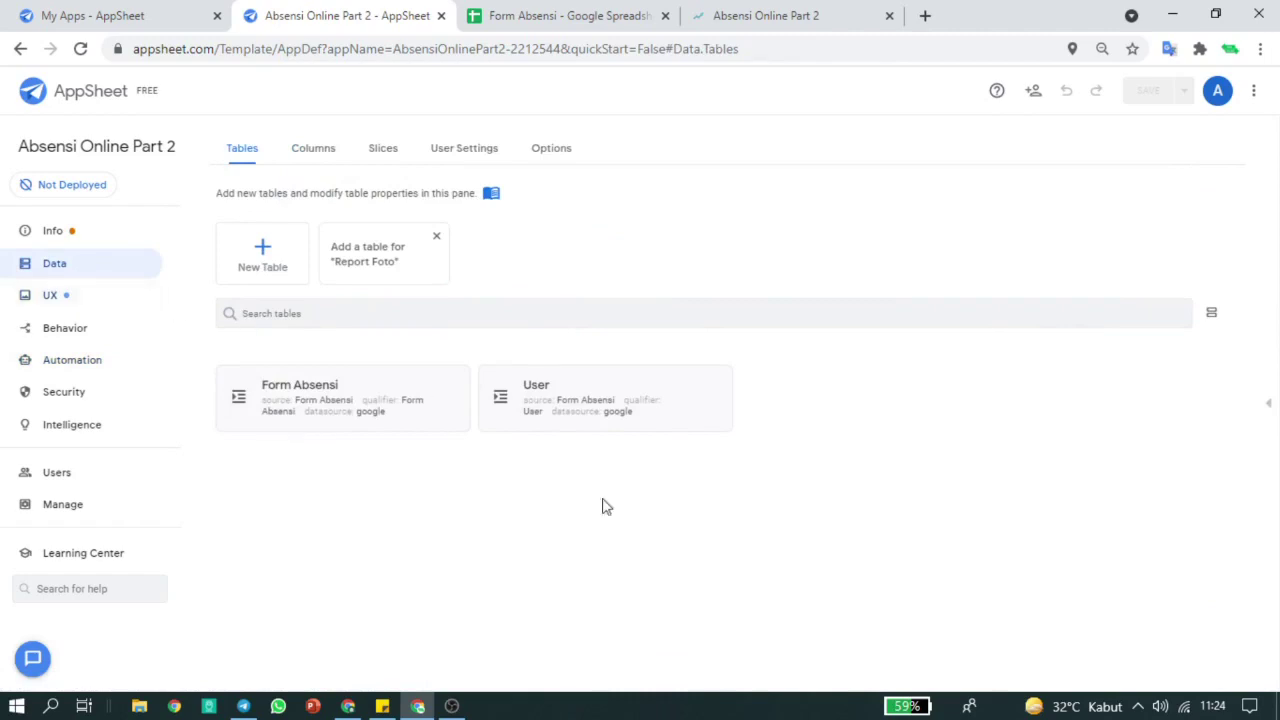
click(398, 390)
click(940, 200)
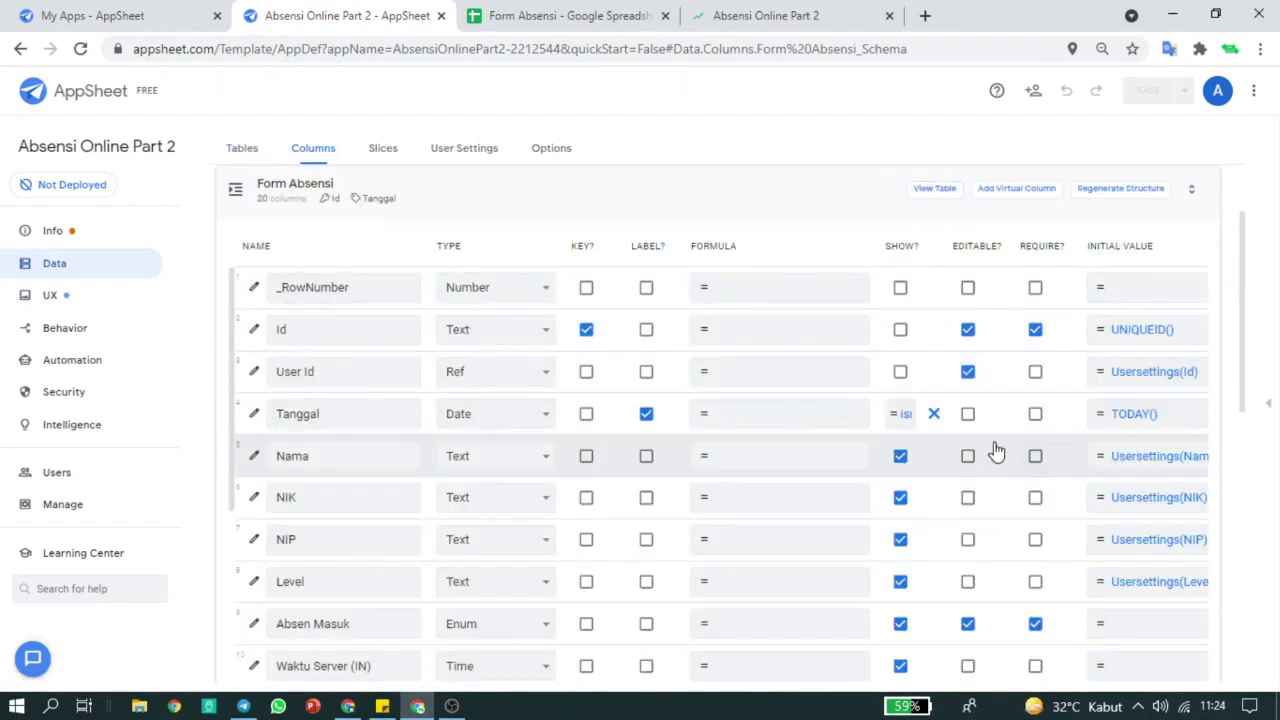
scroll(643, 537, down, 1)
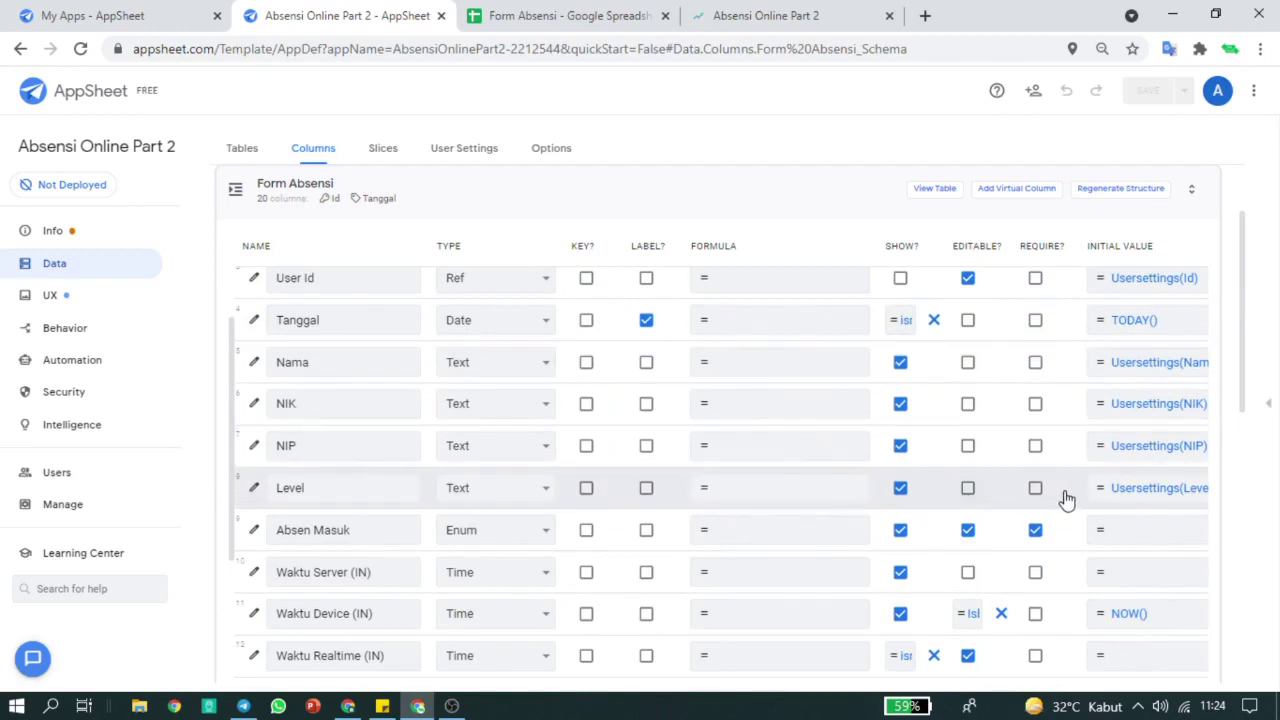
scroll(1067, 499, down, 1)
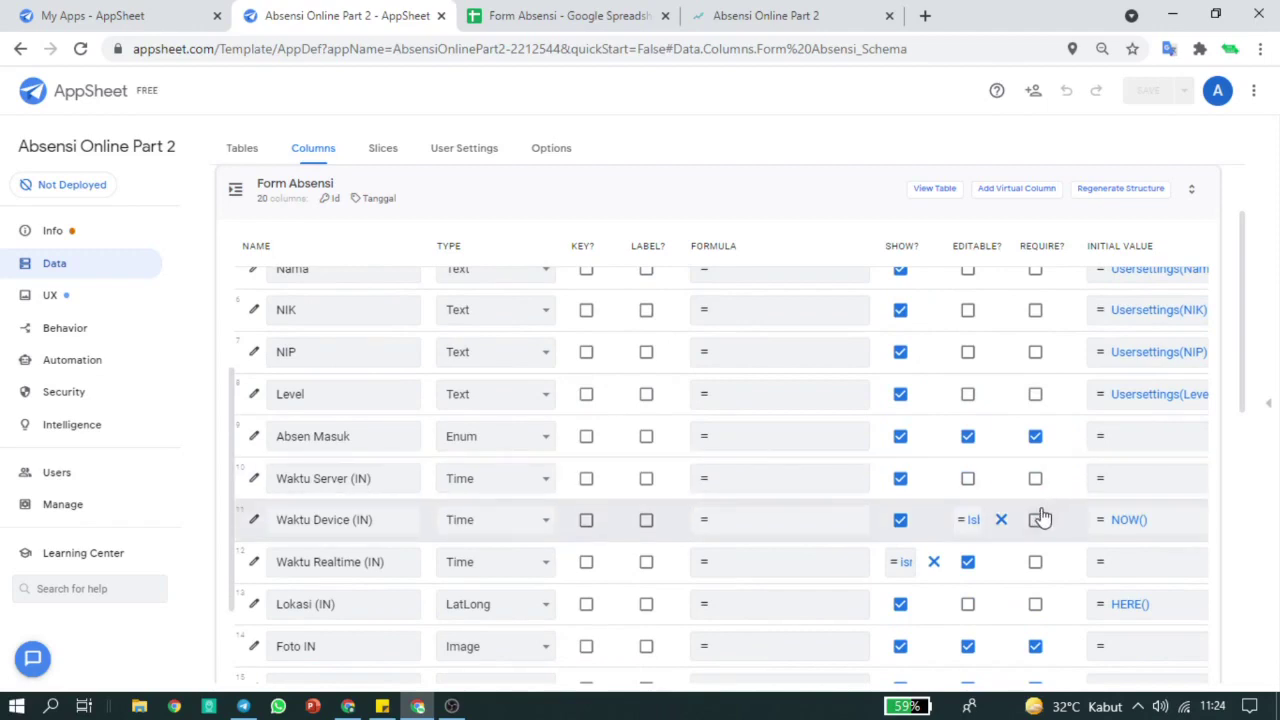
click(970, 521)
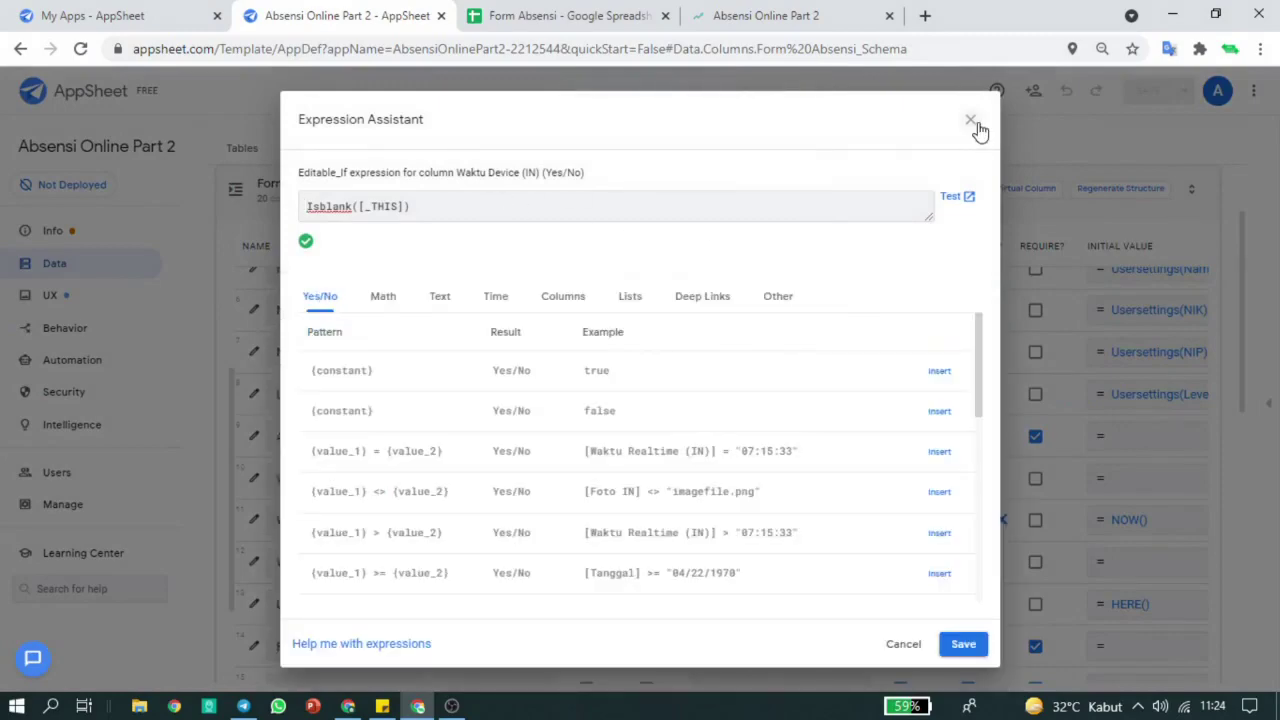
click(970, 120)
Review the remaining Form Absensi columns and examine the initial value formulas of Waktu Device (OUT) and Lokasi (OUT).
scroll(978, 400, down, 5)
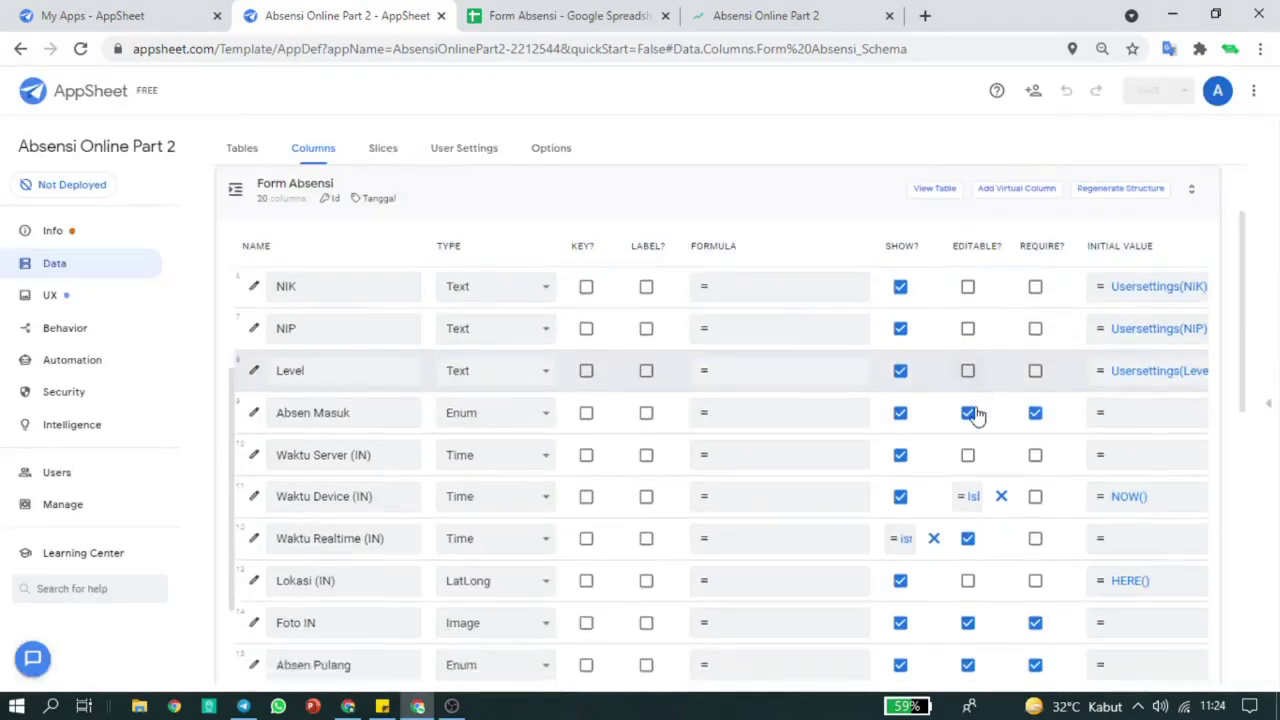
scroll(980, 400, down, 1)
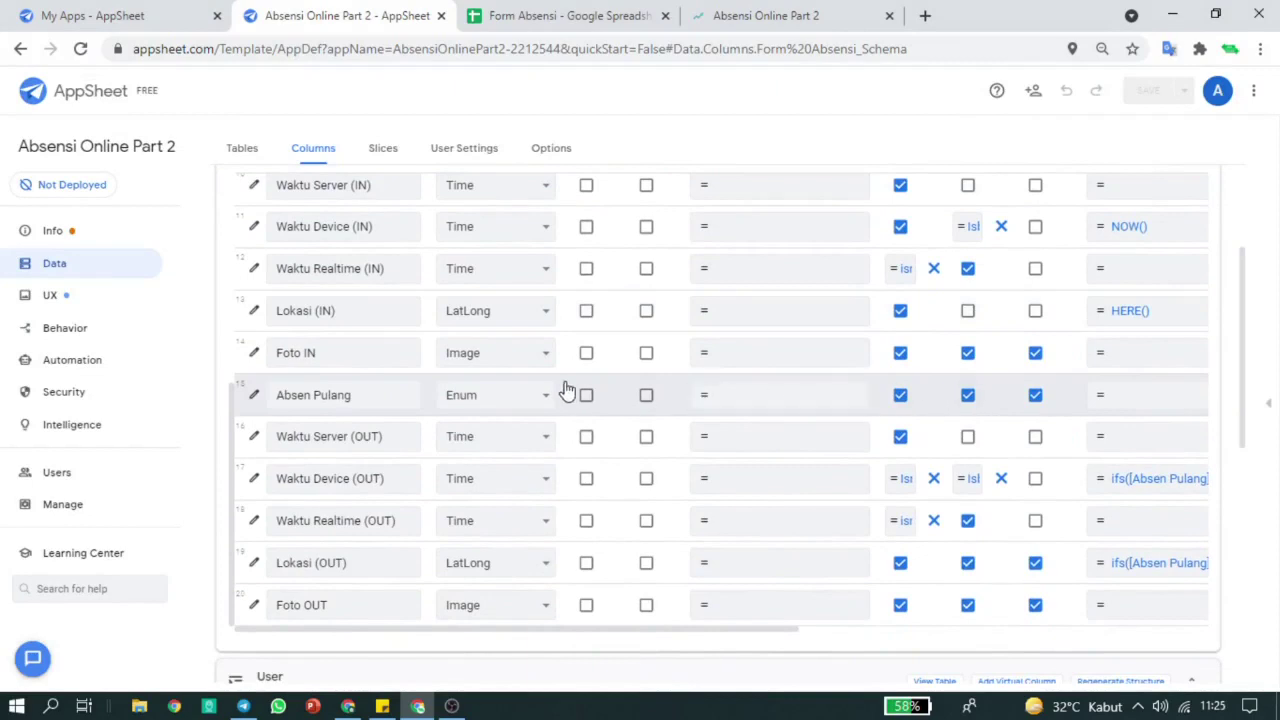
scroll(533, 397, up, 1)
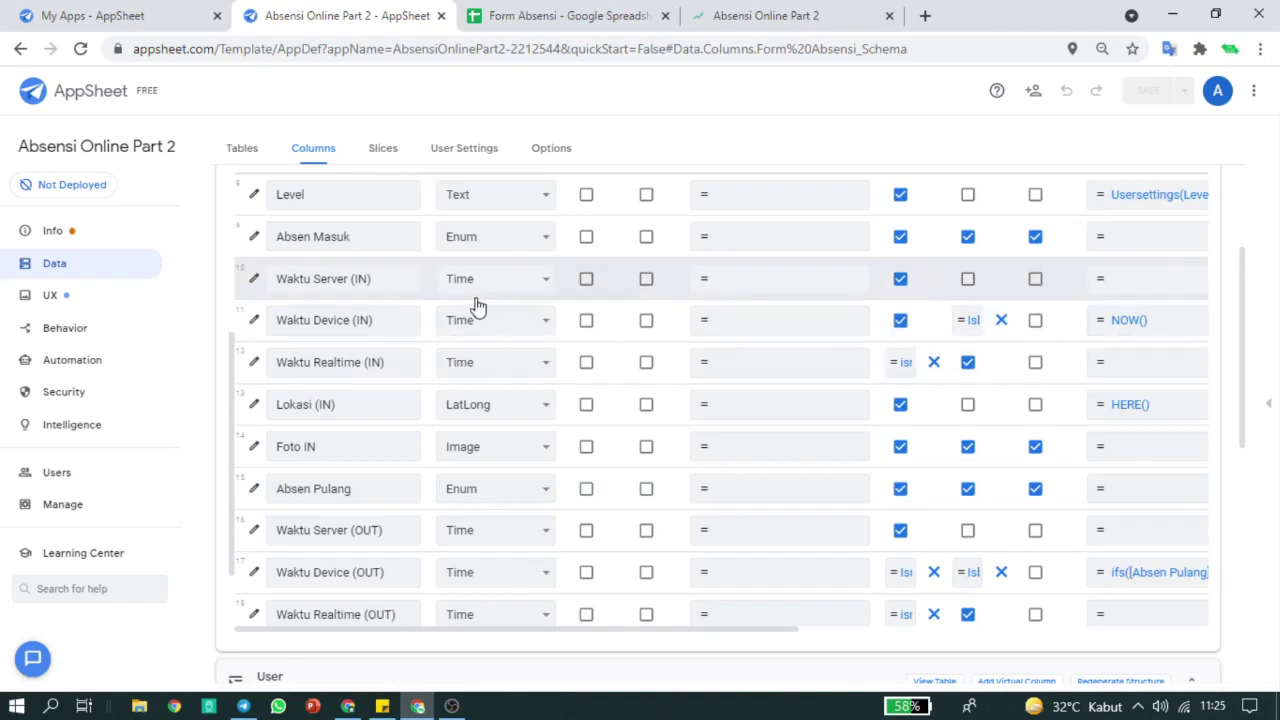
scroll(848, 452, down, 1)
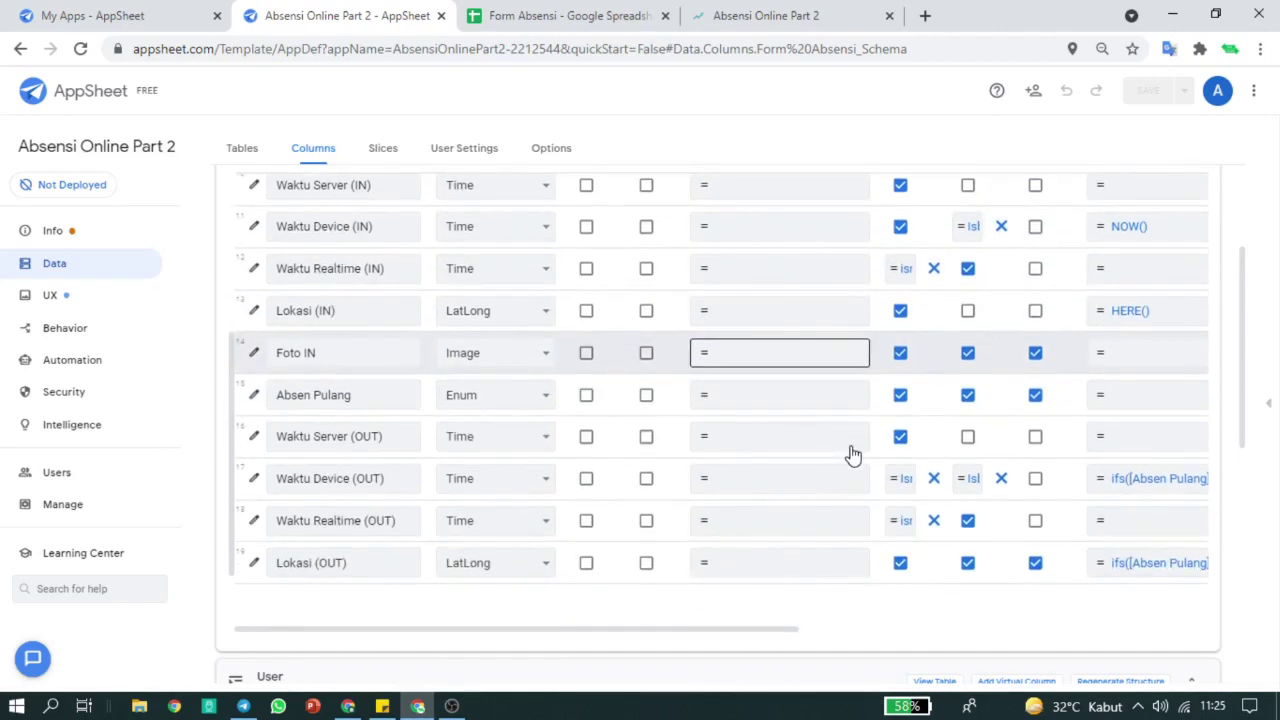
scroll(990, 490, down, 1)
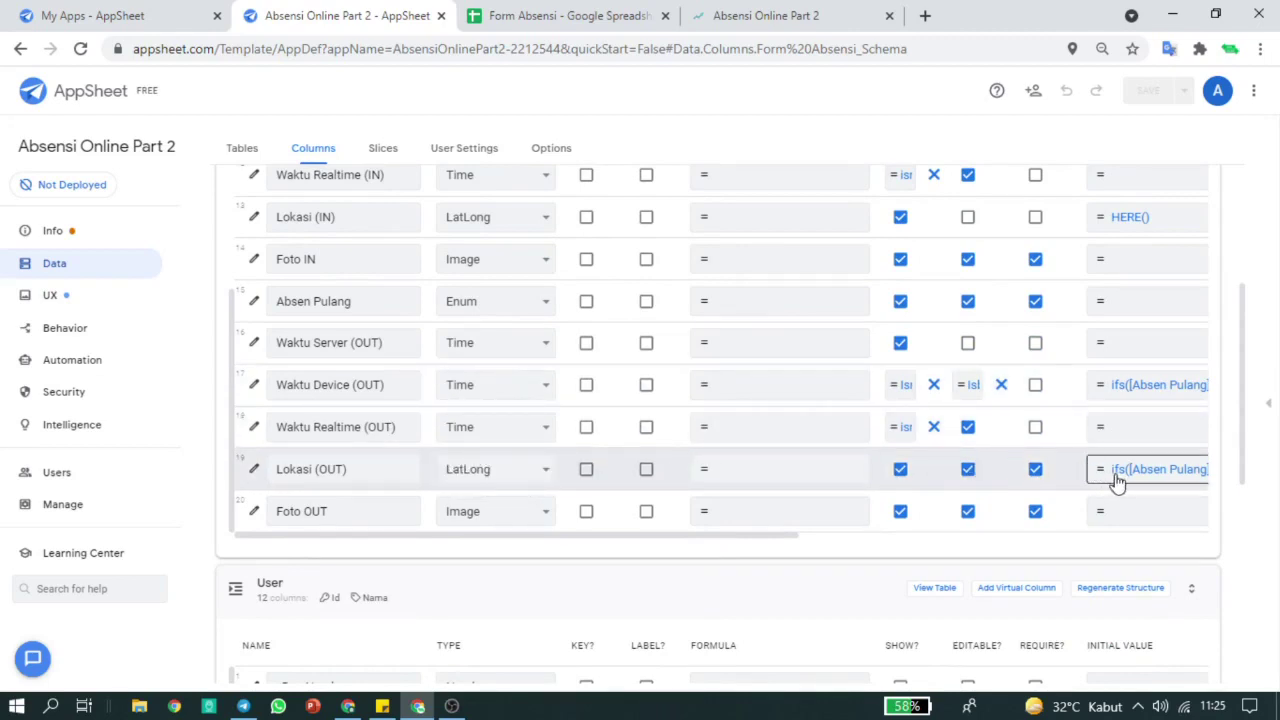
click(1145, 388)
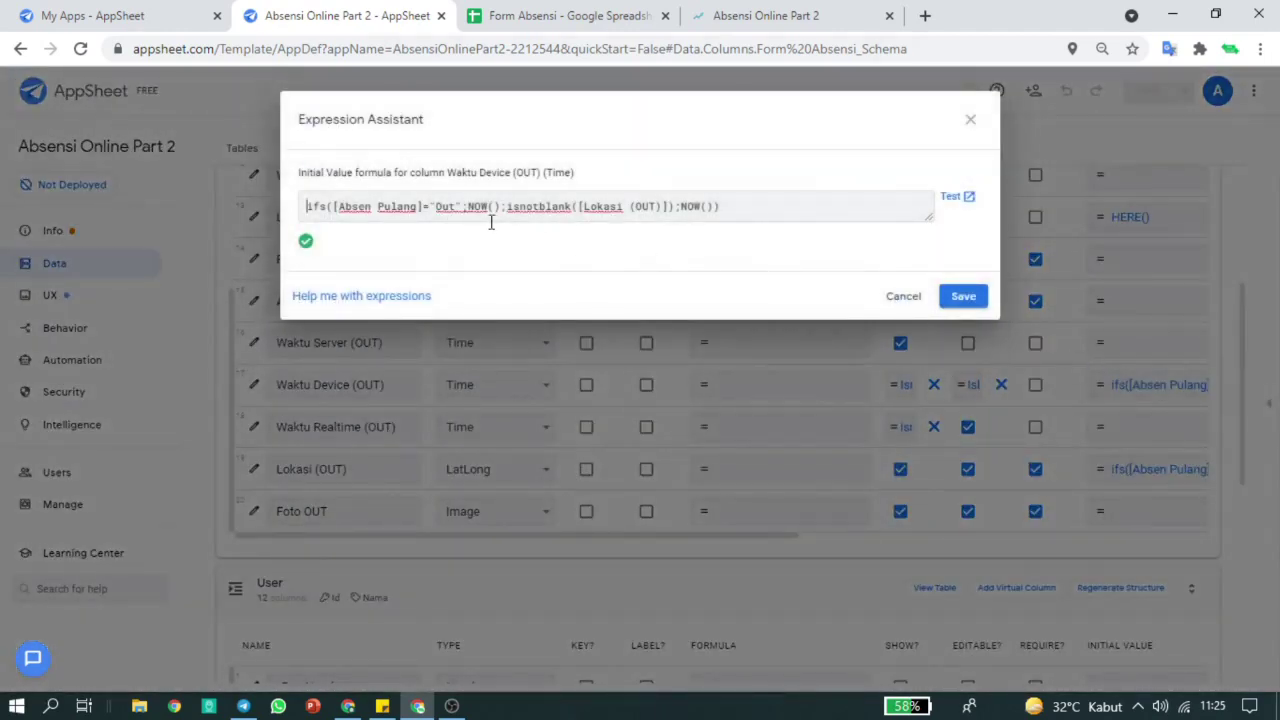
click(490, 214)
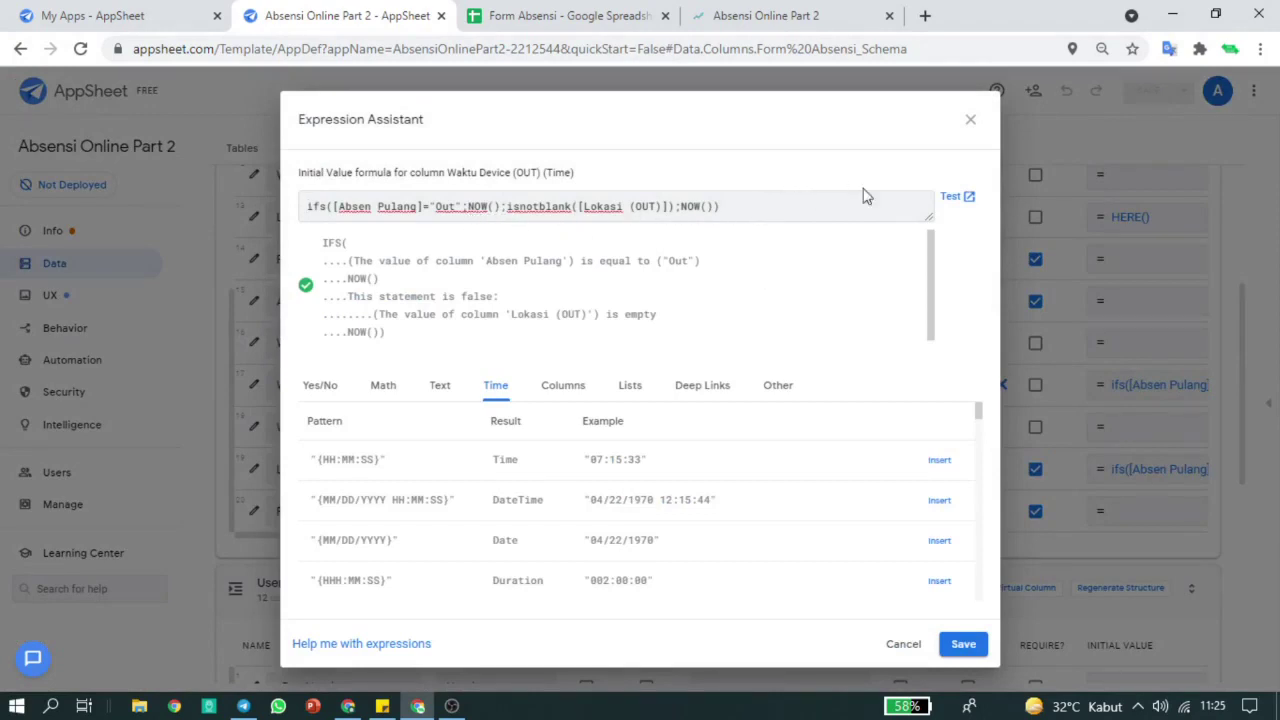
click(971, 121)
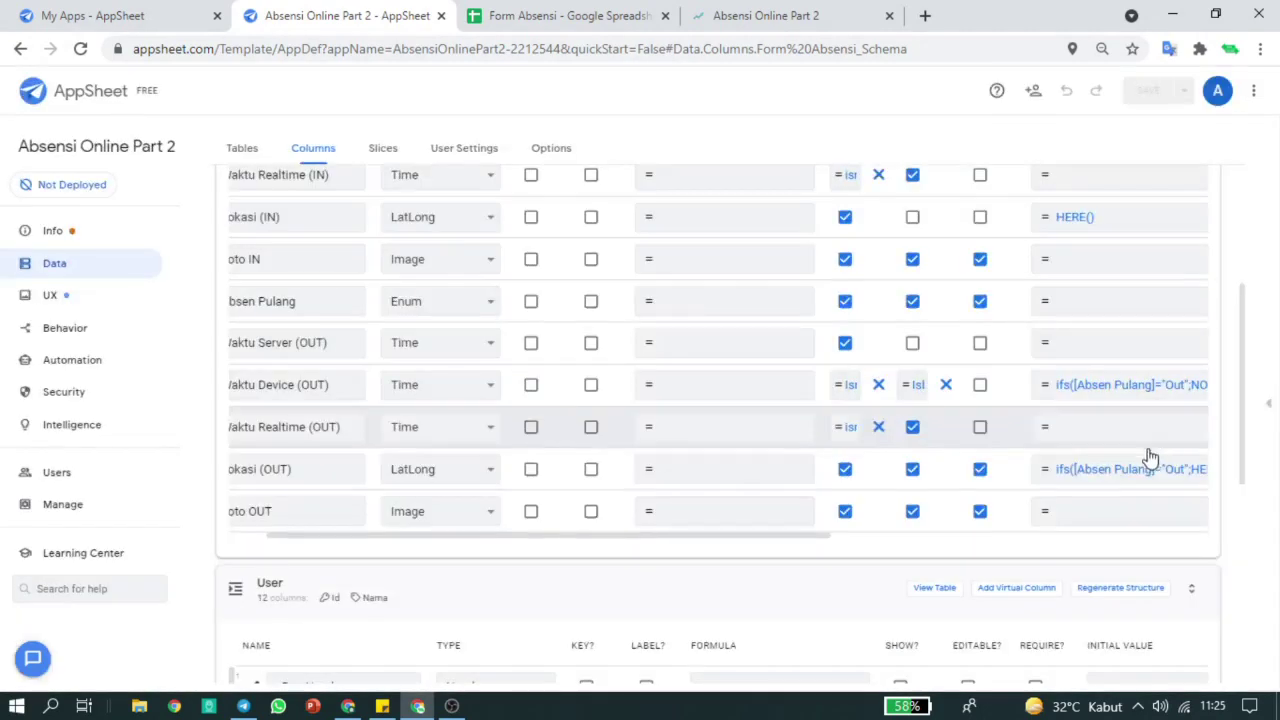
click(1143, 470)
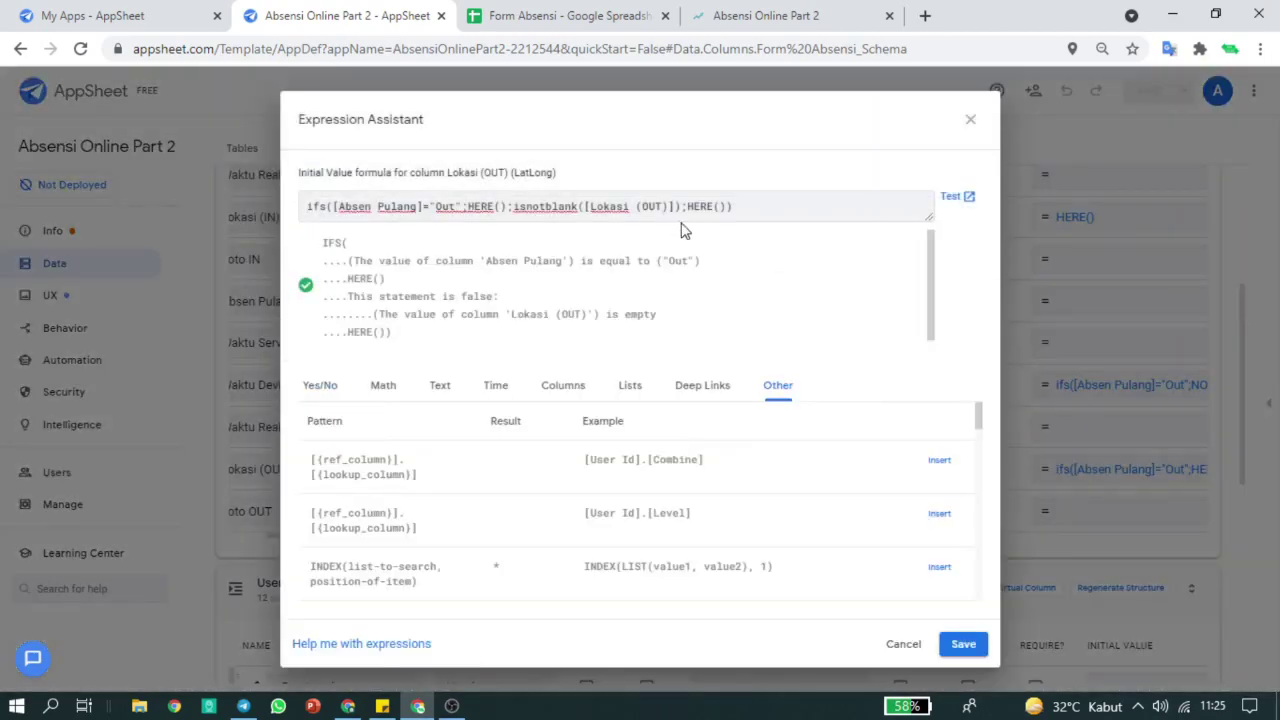
click(959, 645)
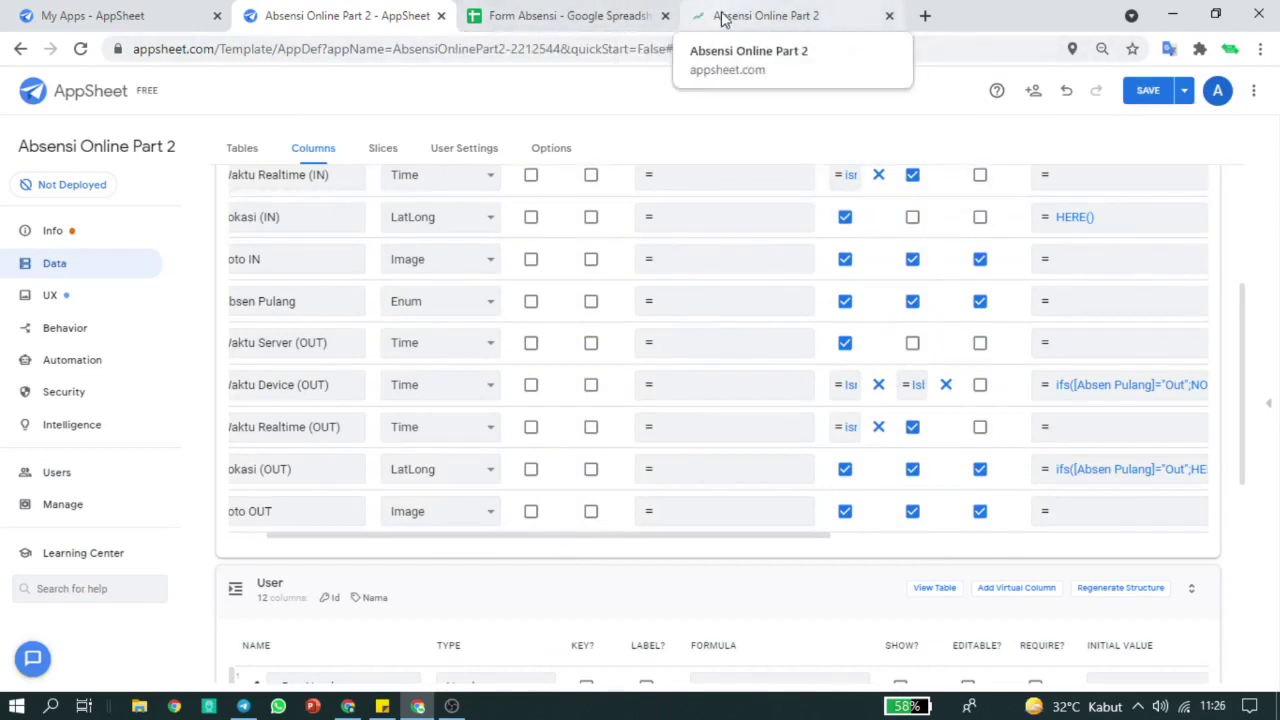
Switch back to the Absensi Online Part 2 app and cancel the open IN check-in form.
click(764, 17)
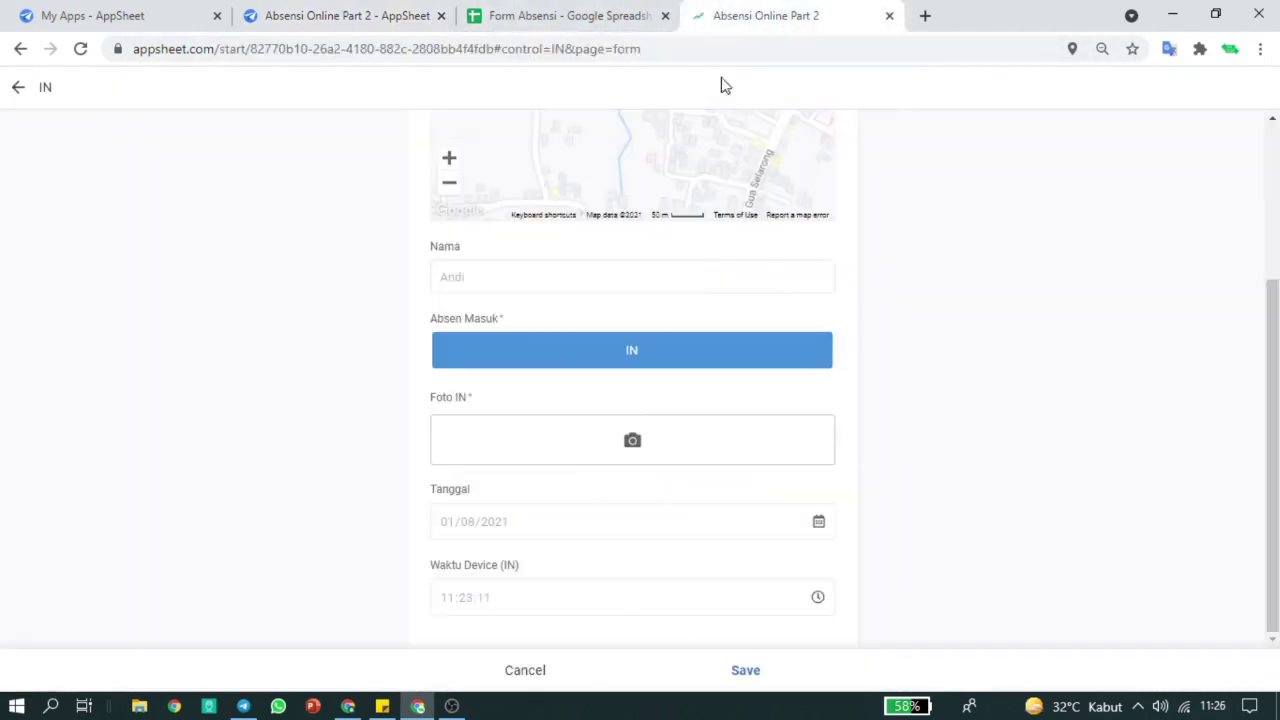
click(556, 670)
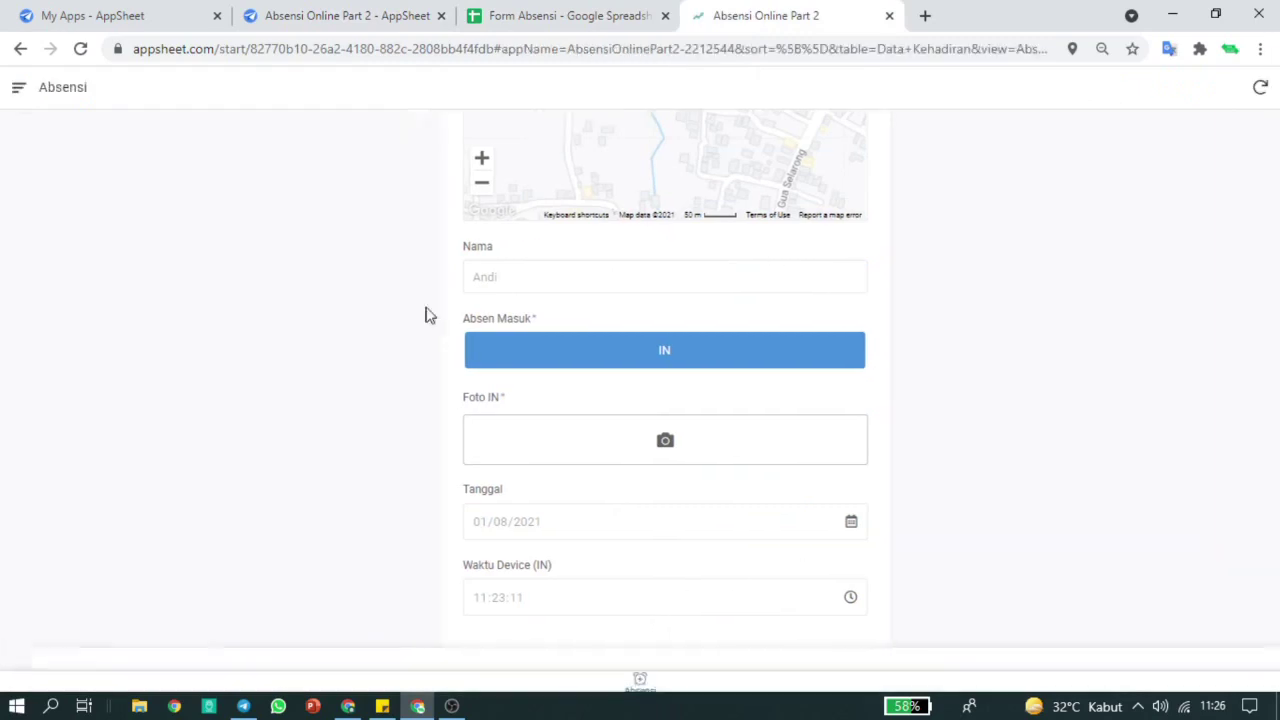